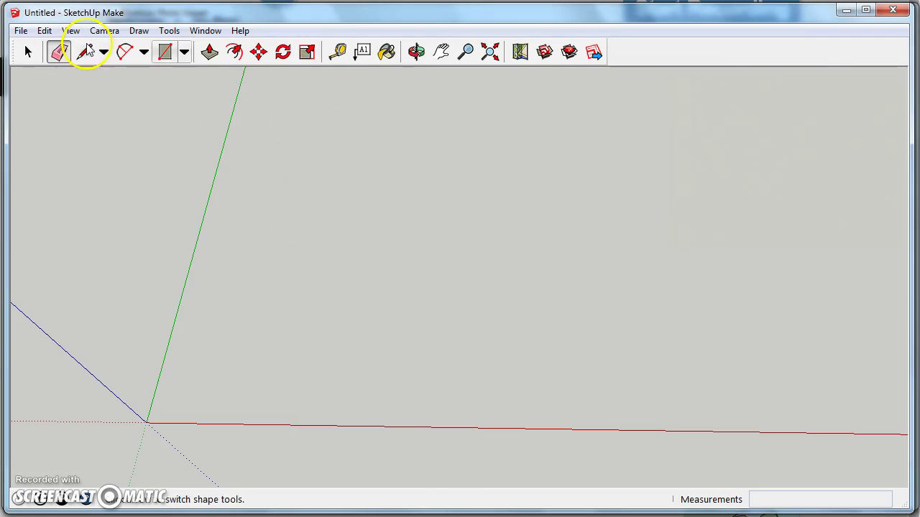
- Place Tape Measure guides 60' from the green axis and 40' from the red axis
{"action": "left_click", "coordinate": [339, 52]}
{"action": "left_click", "coordinate": [180, 302]}
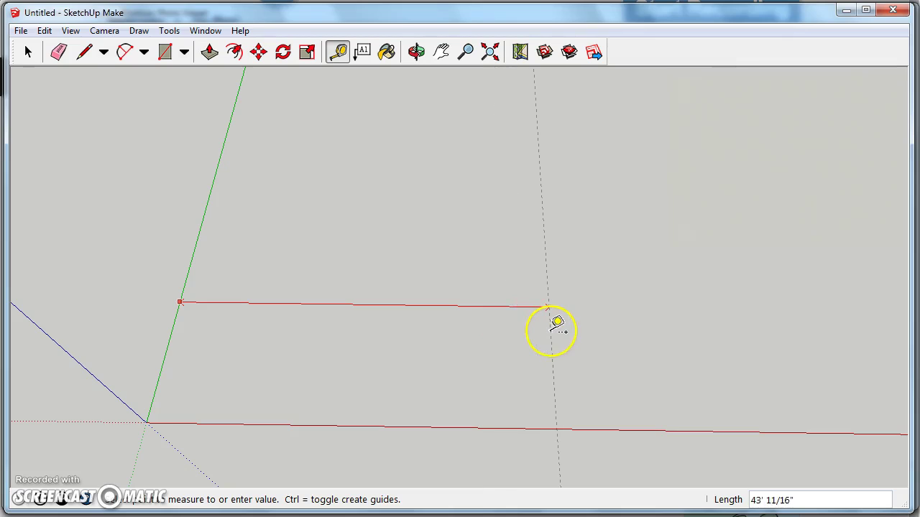
{"action": "key", "text": "Return"}
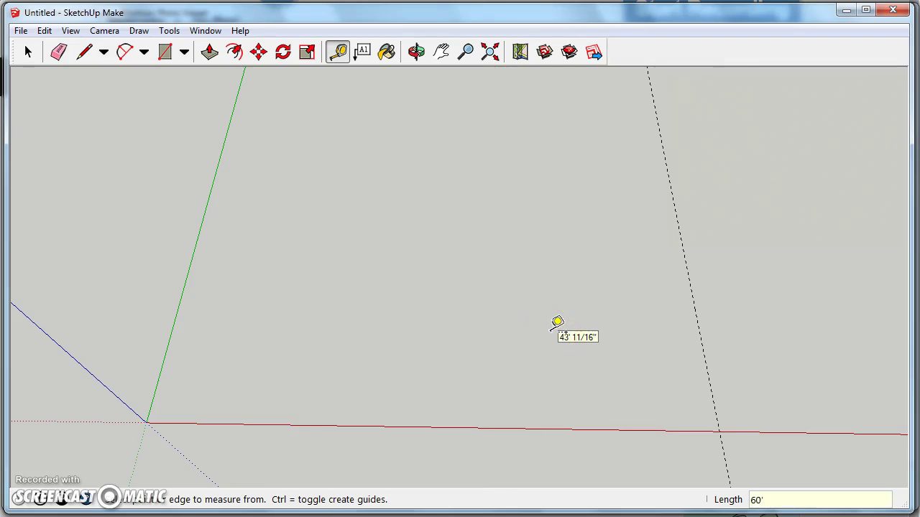
{"action": "left_click", "coordinate": [305, 425]}
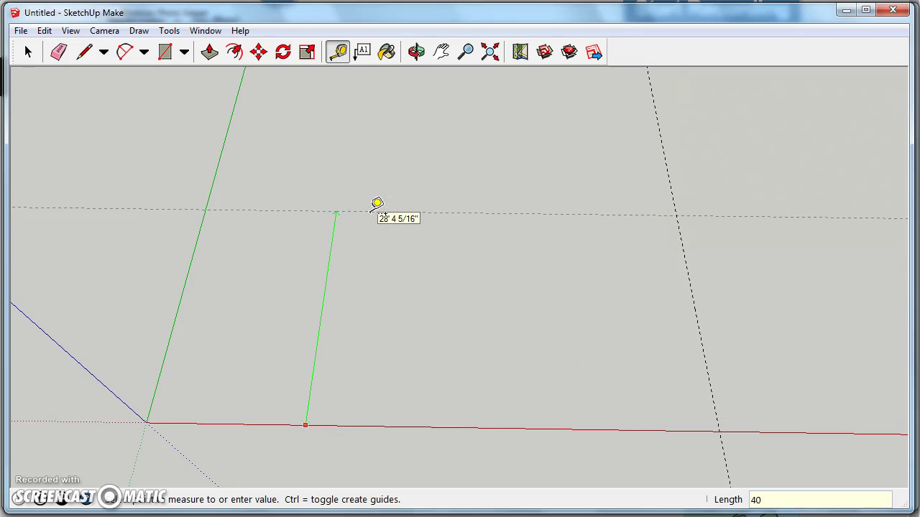
{"action": "type", "text": "40'"}
{"action": "key", "text": "Return"}
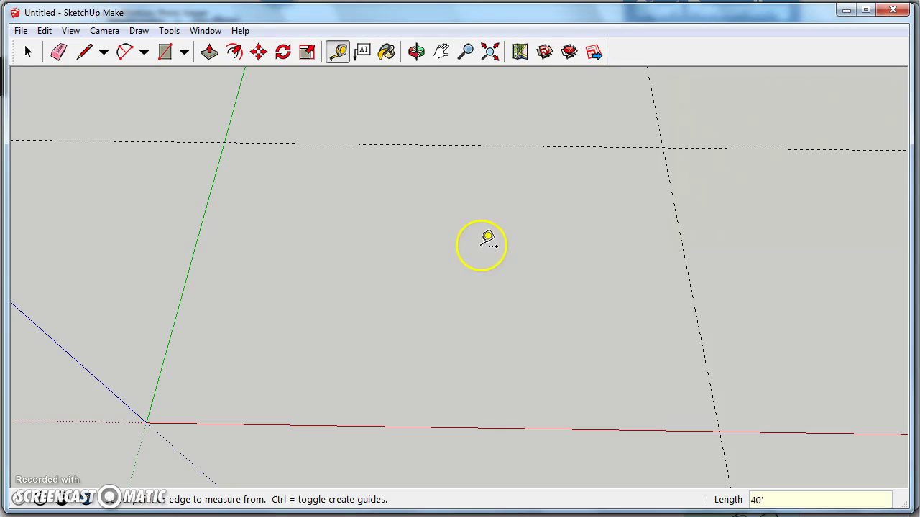
{"action": "scroll", "coordinate": [279, 211], "scroll_direction": "down", "scroll_amount": 2}
- Import the JPEG image 'Floor PLan LAYOUT.jpg' from the Desktop
{"action": "left_click", "coordinate": [21, 31]}
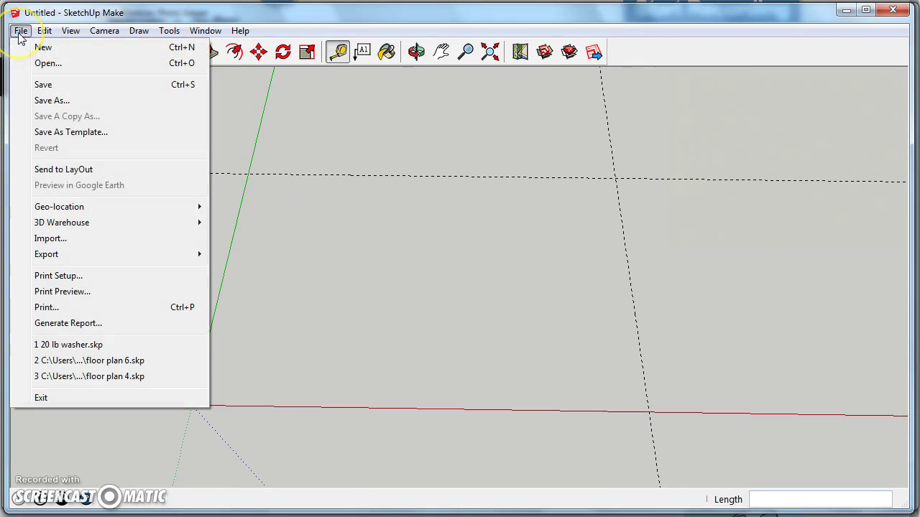
{"action": "left_click", "coordinate": [49, 239]}
{"action": "left_click", "coordinate": [511, 394]}
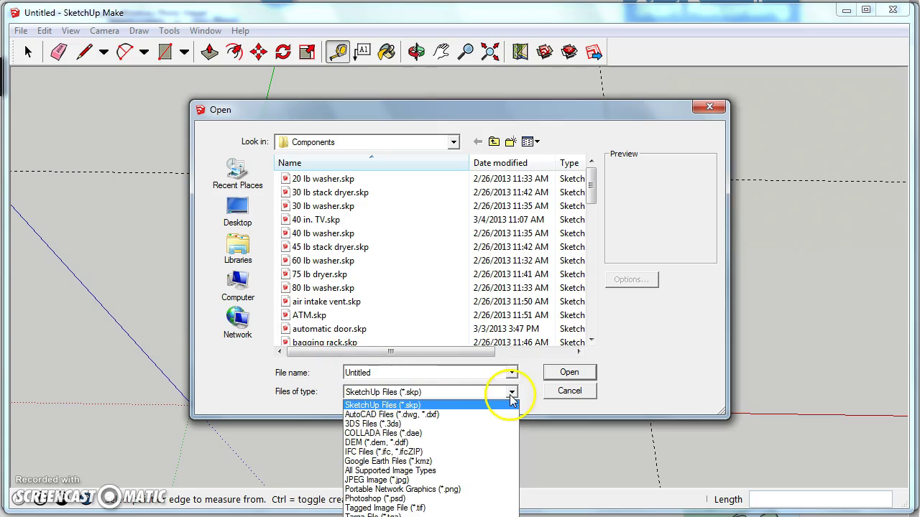
{"action": "left_click", "coordinate": [390, 480]}
{"action": "left_click", "coordinate": [454, 142]}
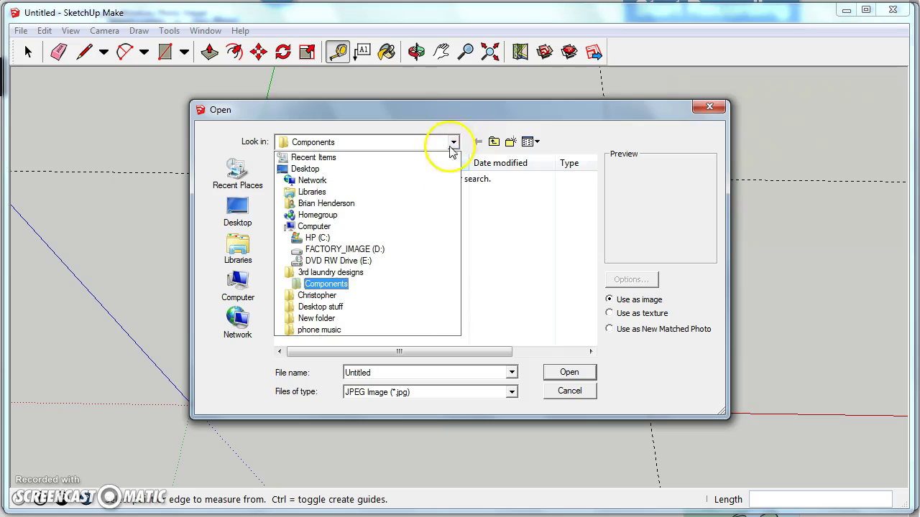
{"action": "left_click", "coordinate": [310, 171]}
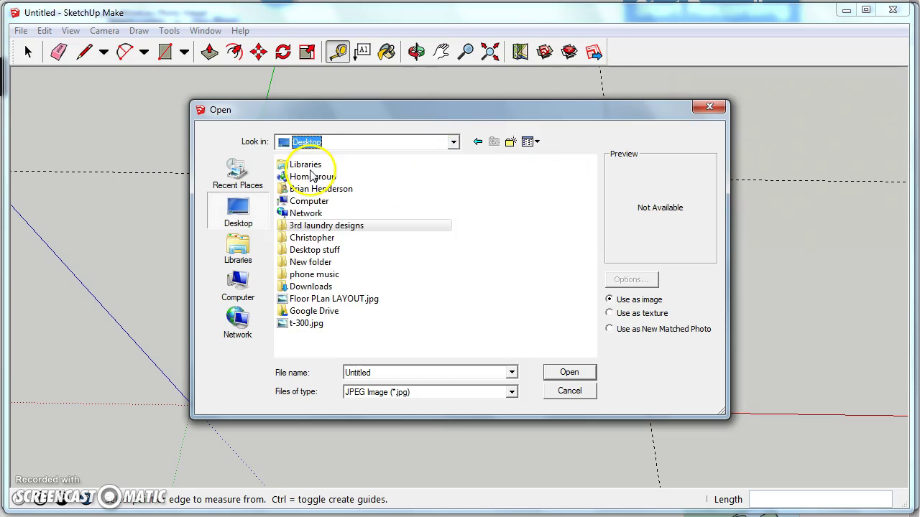
{"action": "left_click", "coordinate": [323, 298]}
{"action": "left_click", "coordinate": [557, 373]}
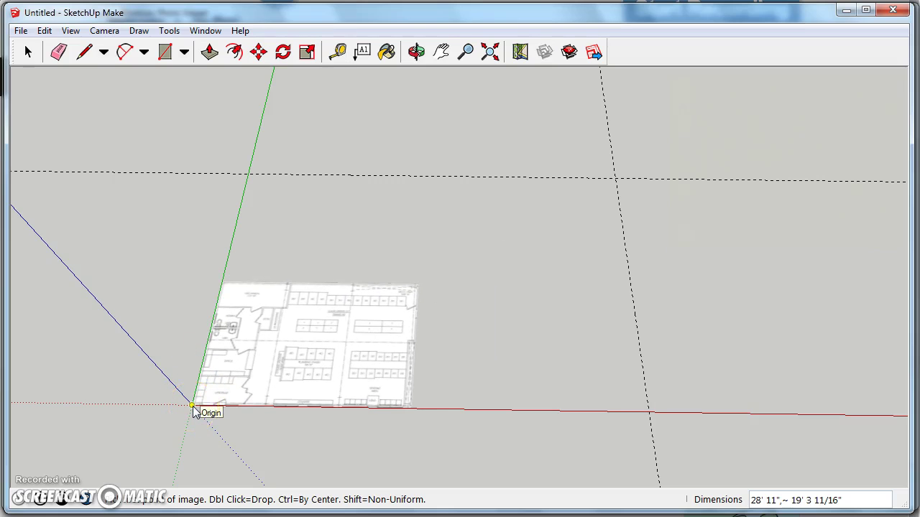
- Stretch the floor plan image from the origin to the guides, then erase the guides
{"action": "left_click_drag", "start_coordinate": [192, 406], "coordinate": [616, 179]}
{"action": "middle_click_drag", "start_coordinate": [470, 366], "coordinate": [432, 300]}
{"action": "mouse_move", "coordinate": [444, 402]}
{"action": "middle_mouse_down"}
{"action": "mouse_move", "coordinate": [559, 384]}
{"action": "mouse_move", "coordinate": [538, 366]}
{"action": "middle_mouse_up"}
{"action": "key", "text": "e"}
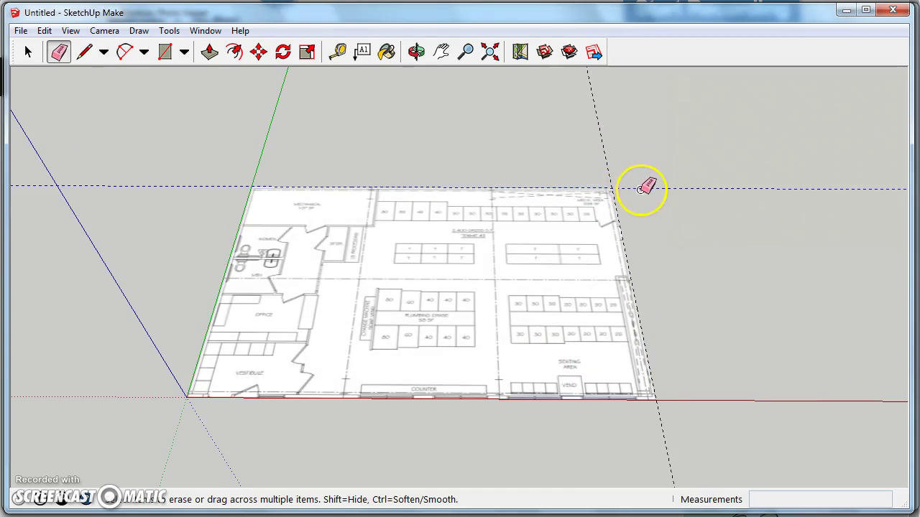
{"action": "key", "text": "space"}
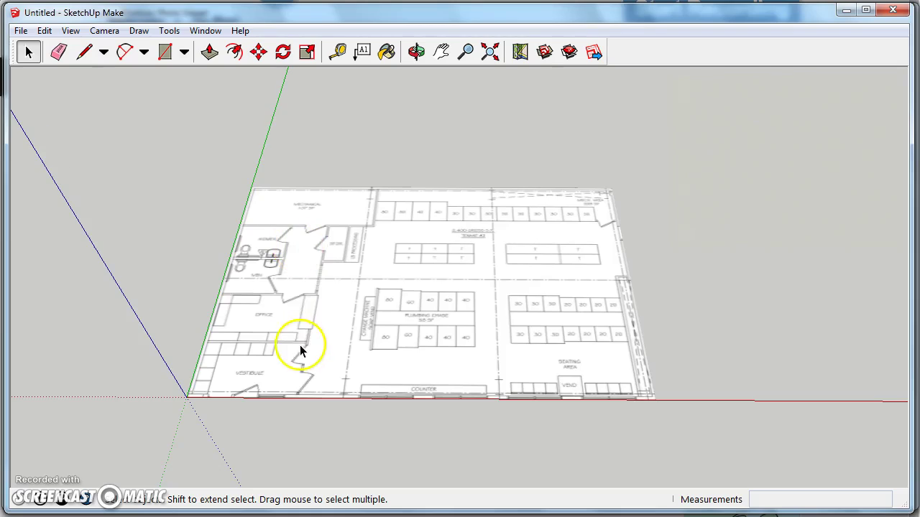
{"action": "scroll", "coordinate": [403, 362], "scroll_direction": "up", "scroll_amount": 5}
{"action": "middle_click_drag", "start_coordinate": [324, 245], "coordinate": [316, 347]}
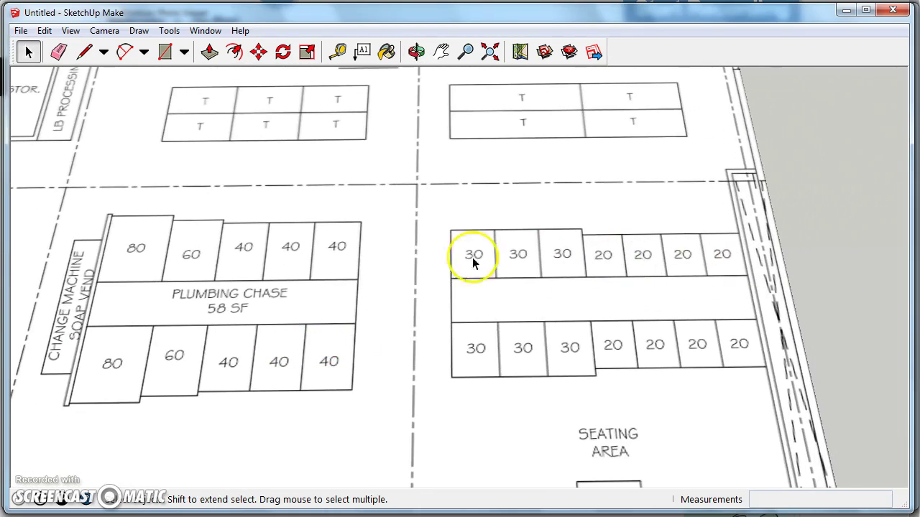
{"action": "middle_click_drag", "start_coordinate": [213, 244], "coordinate": [437, 257], "text": "shift"}
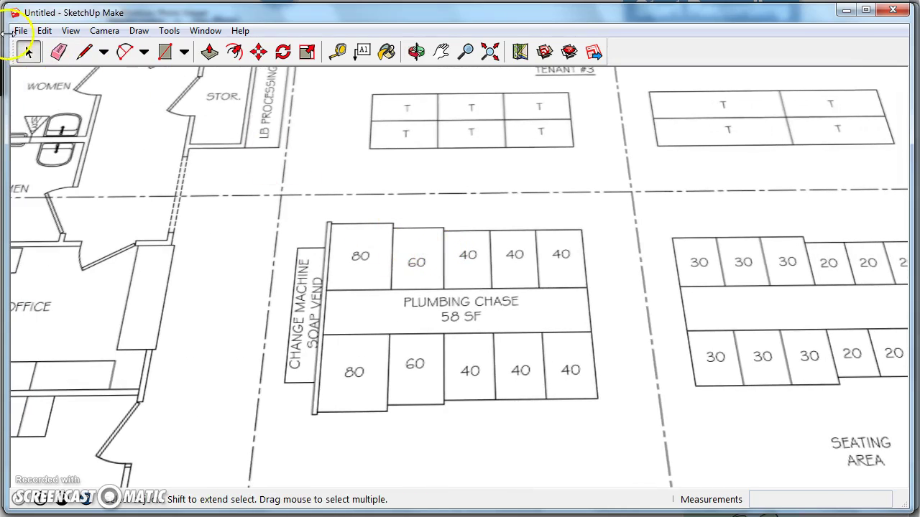
- Import '80 lb washer.skp' from the 3rd laundry designs Components folder
{"action": "left_click", "coordinate": [6, 33]}
{"action": "left_click", "coordinate": [46, 240]}
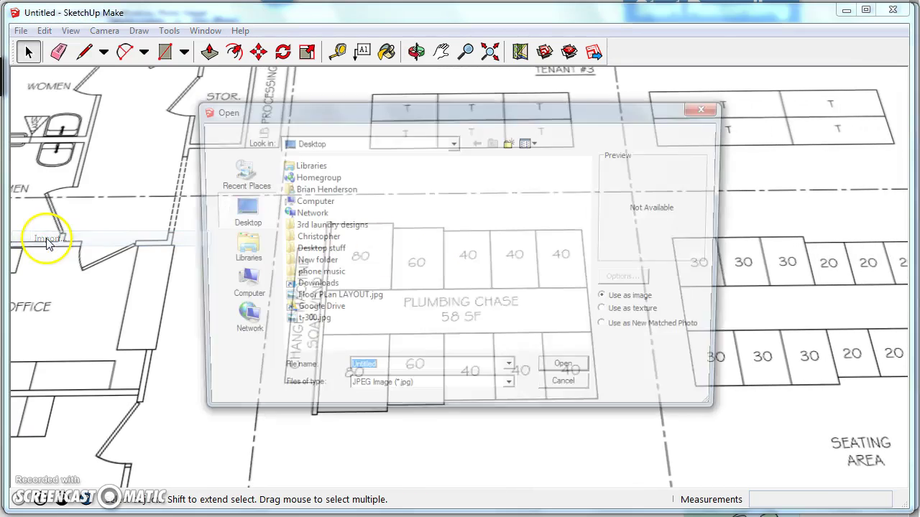
{"action": "left_click", "coordinate": [460, 394]}
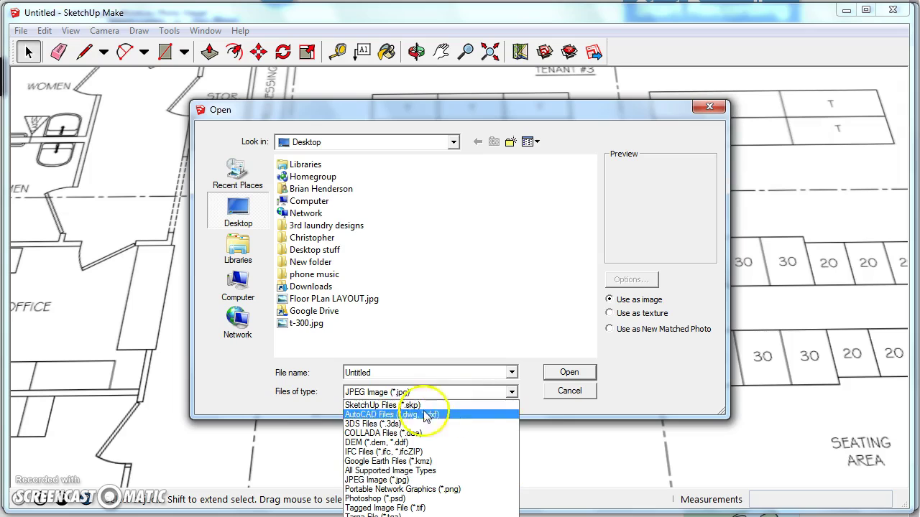
{"action": "left_click", "coordinate": [399, 406]}
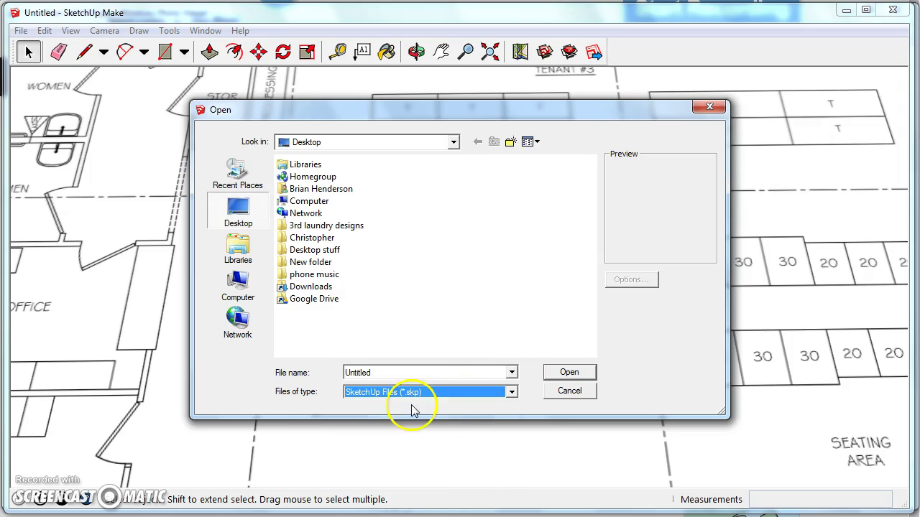
{"action": "double_click", "coordinate": [321, 226]}
{"action": "double_click", "coordinate": [324, 176]}
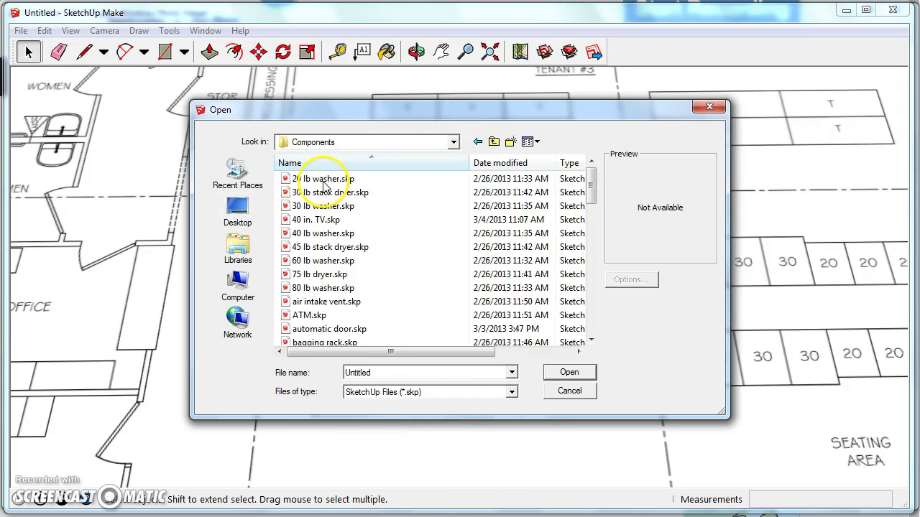
{"action": "left_click", "coordinate": [321, 287]}
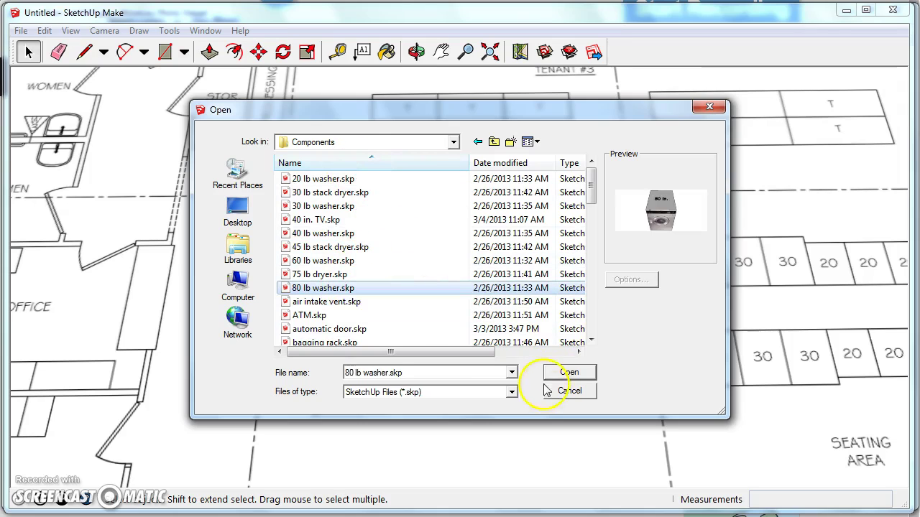
{"action": "left_click", "coordinate": [568, 372]}
- Drop the washer by the plumbing chase, rotate it 90°, and snap it into its slot
{"action": "left_click", "coordinate": [384, 332]}
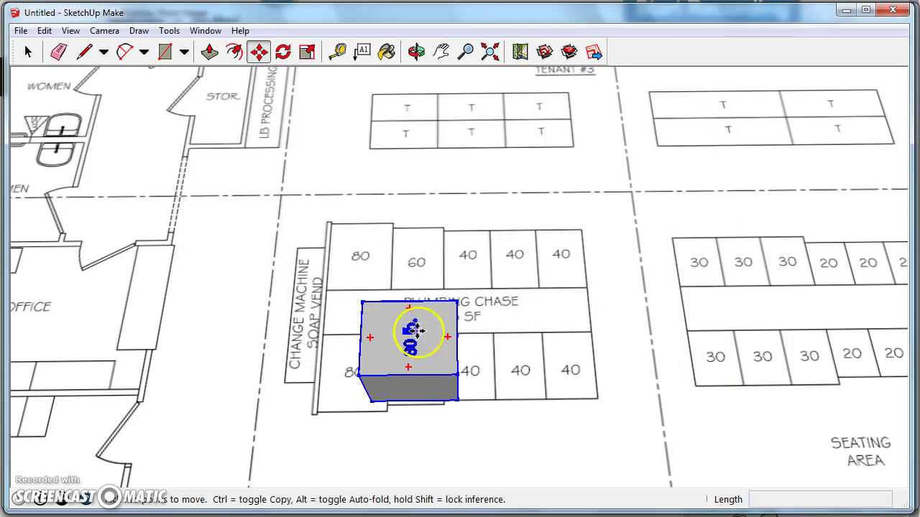
{"action": "left_click_drag", "start_coordinate": [447, 337], "coordinate": [409, 390]}
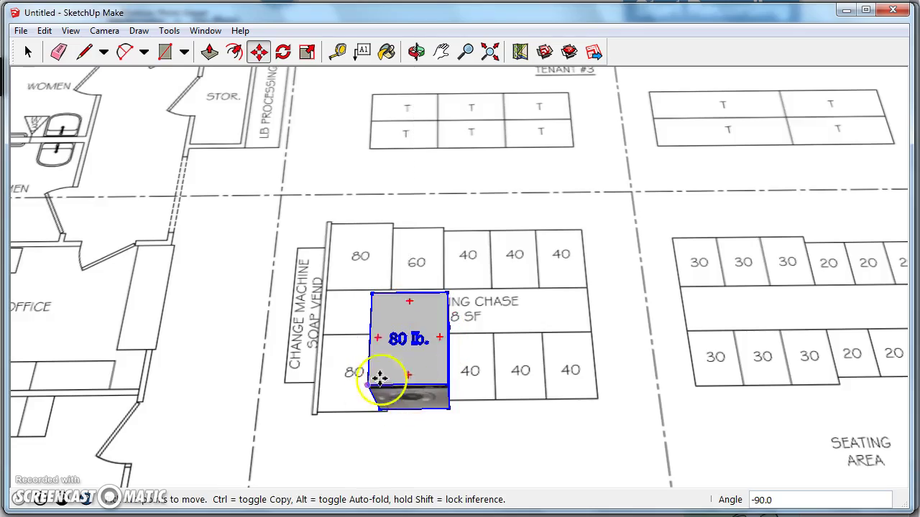
{"action": "middle_click_drag", "start_coordinate": [412, 367], "coordinate": [567, 297]}
{"action": "scroll", "coordinate": [555, 310], "scroll_direction": "up", "scroll_amount": 3}
{"action": "left_click", "coordinate": [460, 276]}
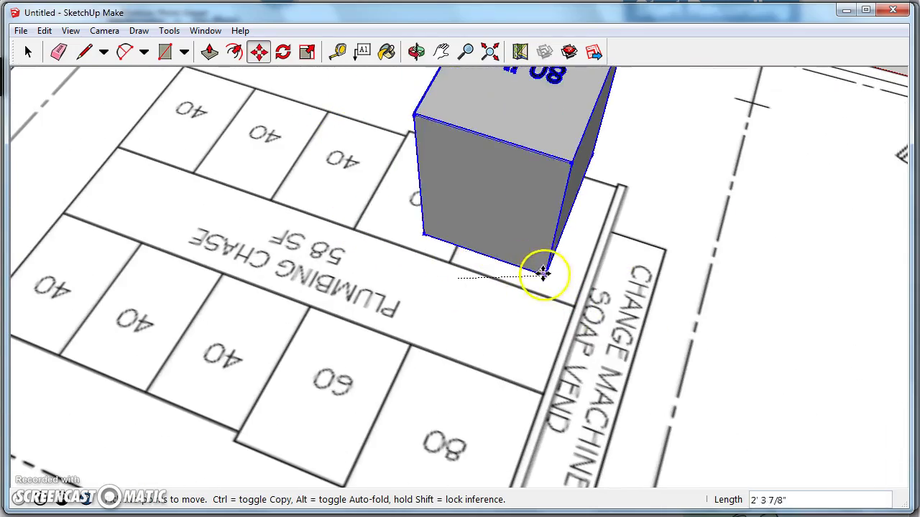
{"action": "left_click", "coordinate": [565, 302]}
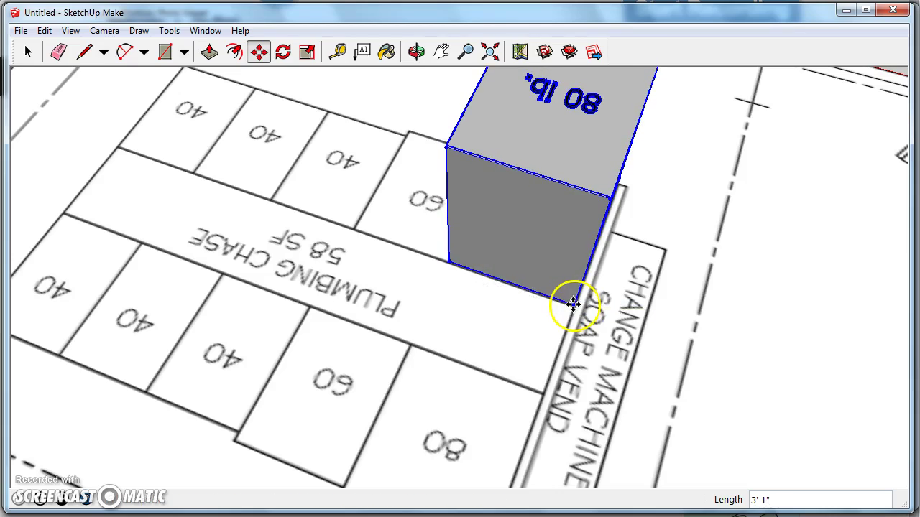
{"action": "middle_click_drag", "start_coordinate": [565, 304], "coordinate": [520, 242]}
{"action": "scroll", "coordinate": [519, 242], "scroll_direction": "down", "scroll_amount": 3}
{"action": "scroll", "coordinate": [450, 278], "scroll_direction": "up", "scroll_amount": 1}
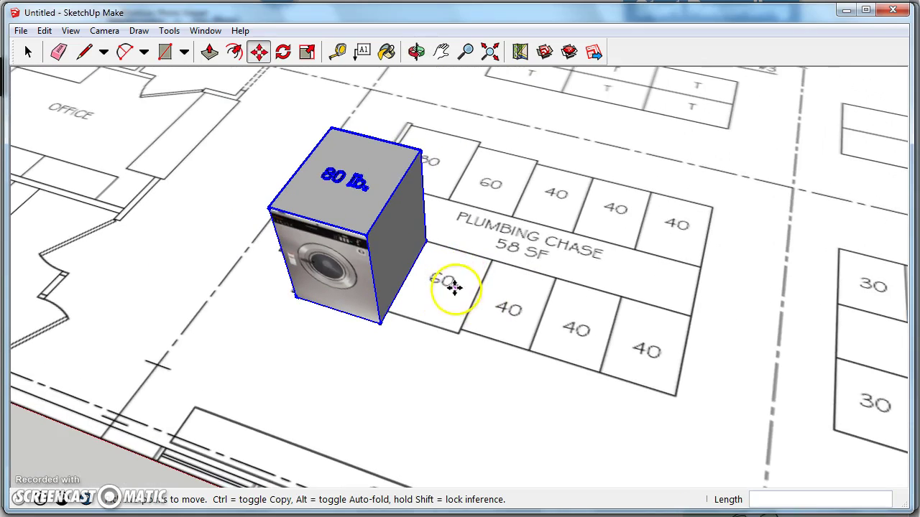
- Import the 60 lb washer component and rotate it 90°
{"action": "left_click", "coordinate": [21, 31]}
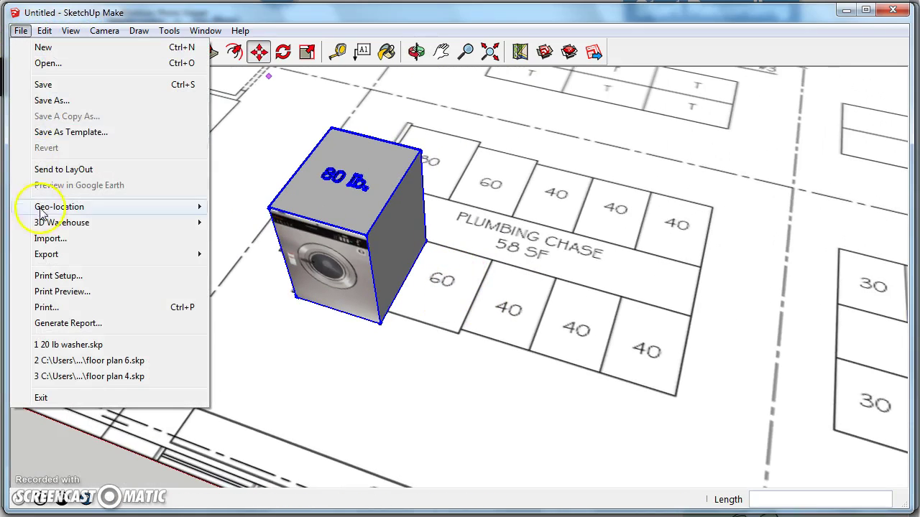
{"action": "left_click", "coordinate": [46, 239]}
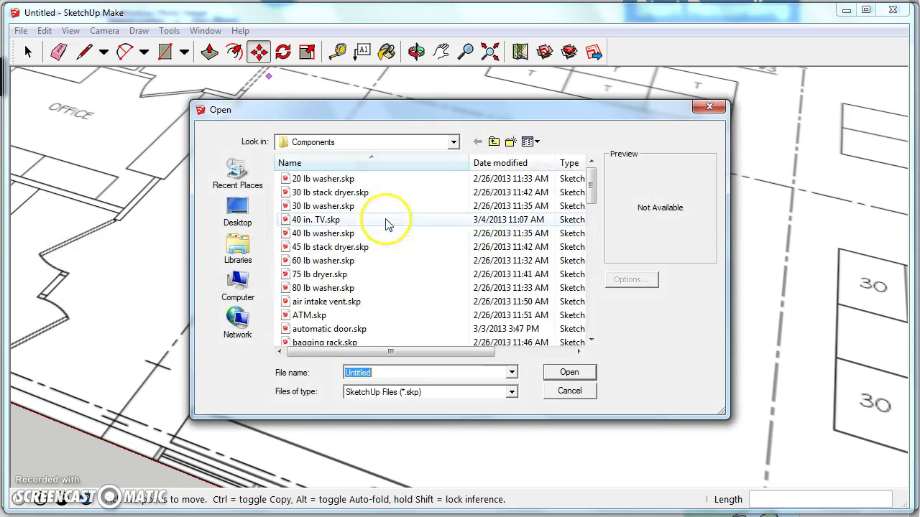
{"action": "left_click", "coordinate": [336, 263]}
{"action": "left_click", "coordinate": [575, 378]}
{"action": "left_click", "coordinate": [496, 204]}
{"action": "left_click", "coordinate": [455, 279]}
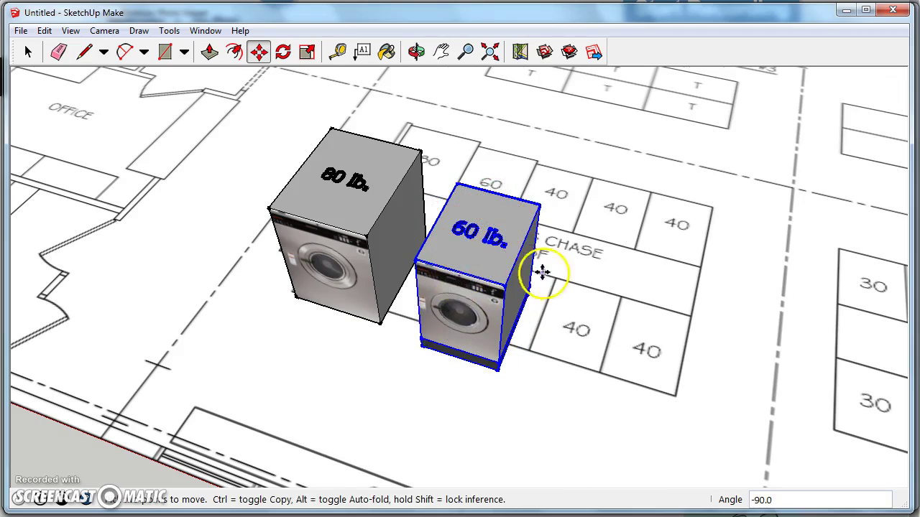
- Move the 60 lb washer by its corner so it snaps against the neighbouring washer
{"action": "middle_click_drag", "start_coordinate": [558, 280], "coordinate": [137, 280]}
{"action": "scroll", "coordinate": [481, 350], "scroll_direction": "up", "scroll_amount": 3}
{"action": "scroll", "coordinate": [482, 350], "scroll_direction": "up", "scroll_amount": 2}
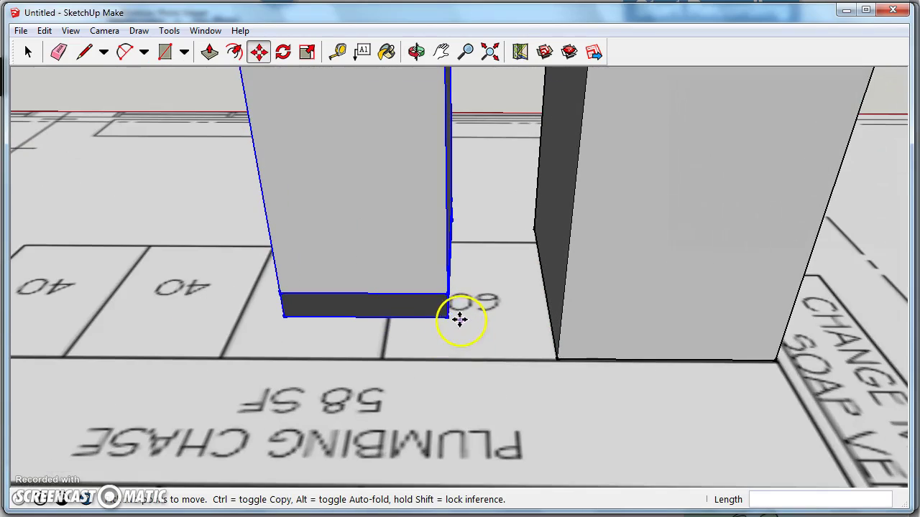
{"action": "left_click", "coordinate": [449, 317]}
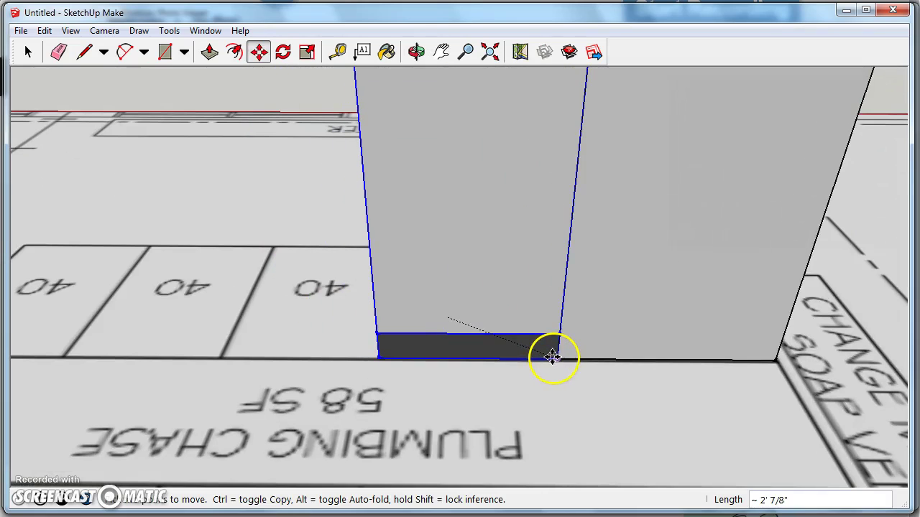
{"action": "left_click", "coordinate": [551, 355]}
{"action": "middle_click_drag", "start_coordinate": [323, 379], "coordinate": [355, 290]}
{"action": "scroll", "coordinate": [579, 287], "scroll_direction": "up", "scroll_amount": 2}
{"action": "scroll", "coordinate": [355, 289], "scroll_direction": "down", "scroll_amount": 8}
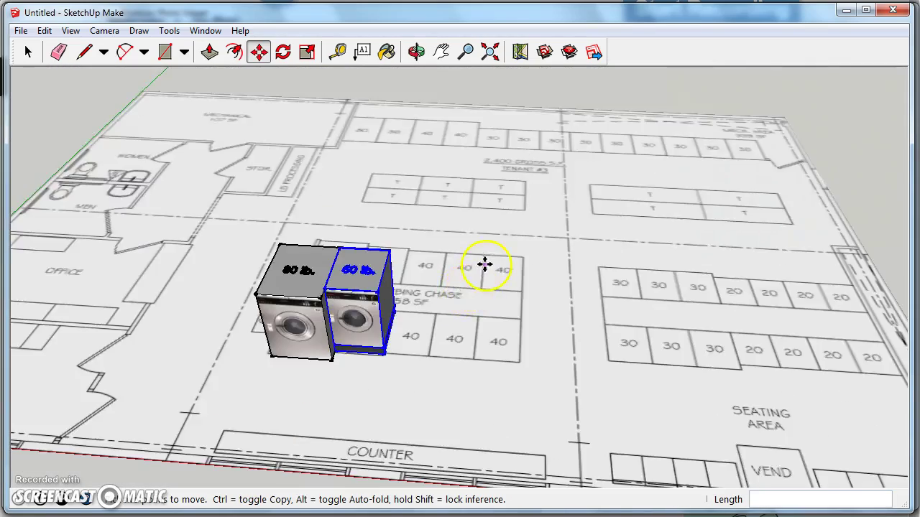
{"action": "middle_click_drag", "start_coordinate": [484, 265], "coordinate": [445, 213]}
{"action": "scroll", "coordinate": [421, 269], "scroll_direction": "up", "scroll_amount": 3}
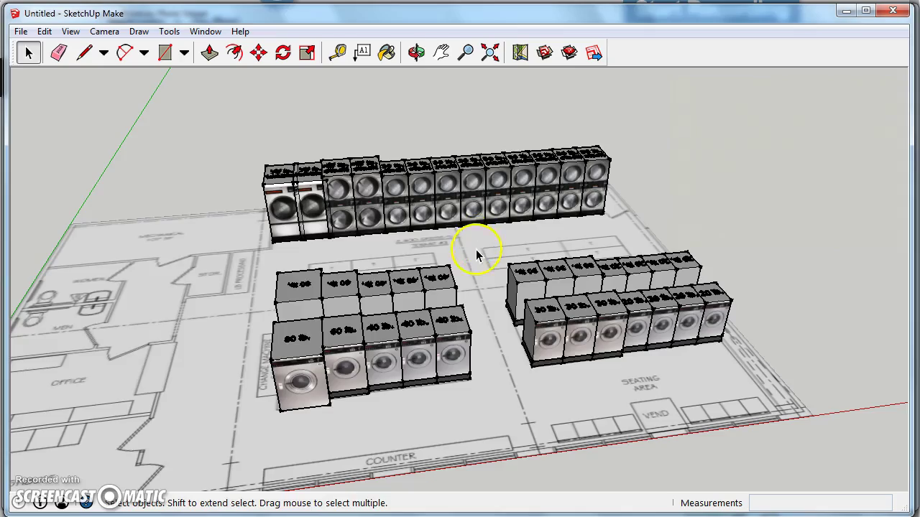
- Orbit and zoom to inspect the labelled washer rows and the back-wall stacked machines
{"action": "middle_click_drag", "start_coordinate": [476, 257], "coordinate": [413, 379]}
{"action": "middle_click_drag", "start_coordinate": [438, 337], "coordinate": [503, 349]}
{"action": "scroll", "coordinate": [529, 361], "scroll_direction": "up", "scroll_amount": 4}
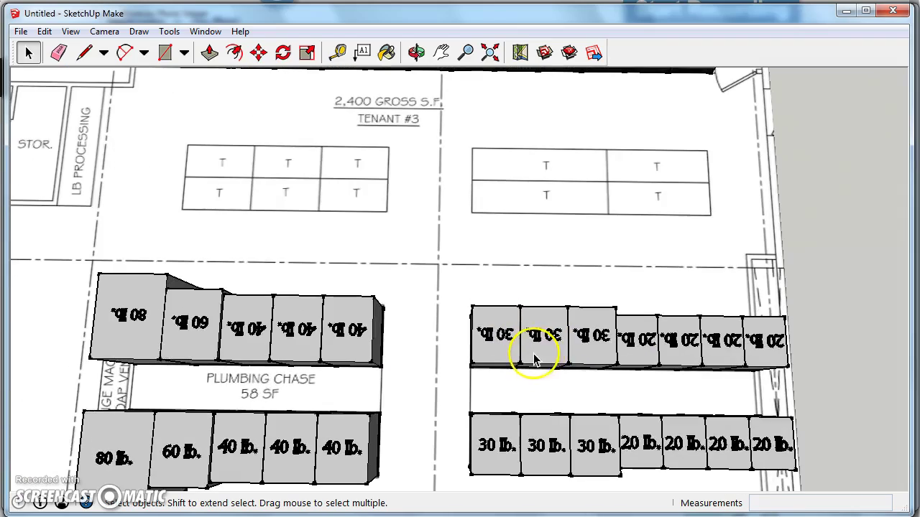
{"action": "middle_click_drag", "start_coordinate": [519, 407], "coordinate": [550, 300]}
{"action": "middle_click_drag", "start_coordinate": [205, 266], "coordinate": [409, 281]}
{"action": "scroll", "coordinate": [340, 229], "scroll_direction": "up", "scroll_amount": 3}
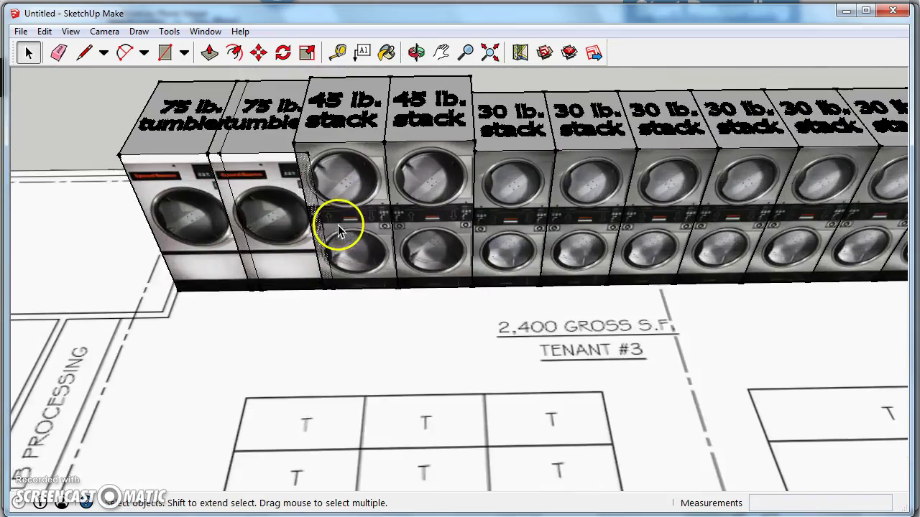
{"action": "middle_click_drag", "start_coordinate": [340, 229], "coordinate": [404, 288]}
{"action": "scroll", "coordinate": [386, 276], "scroll_direction": "up", "scroll_amount": 3}
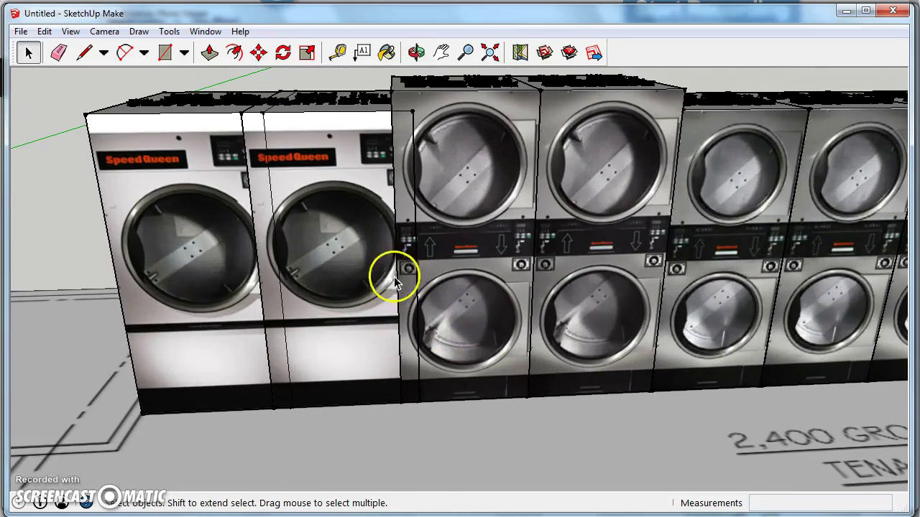
{"action": "scroll", "coordinate": [329, 246], "scroll_direction": "down", "scroll_amount": 3}
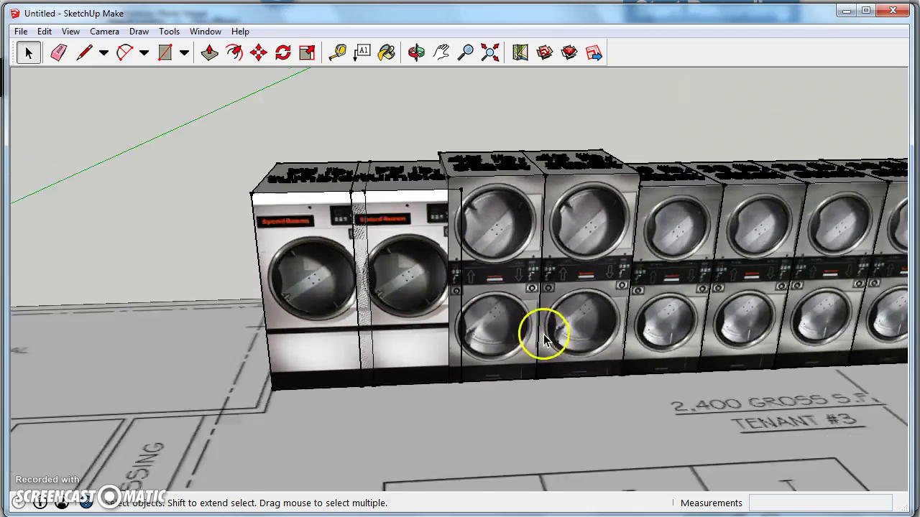
{"action": "middle_click_drag", "start_coordinate": [538, 333], "coordinate": [340, 314]}
{"action": "scroll", "coordinate": [398, 352], "scroll_direction": "down", "scroll_amount": 3}
{"action": "scroll", "coordinate": [426, 369], "scroll_direction": "up", "scroll_amount": 2}
{"action": "scroll", "coordinate": [335, 332], "scroll_direction": "down", "scroll_amount": 3}
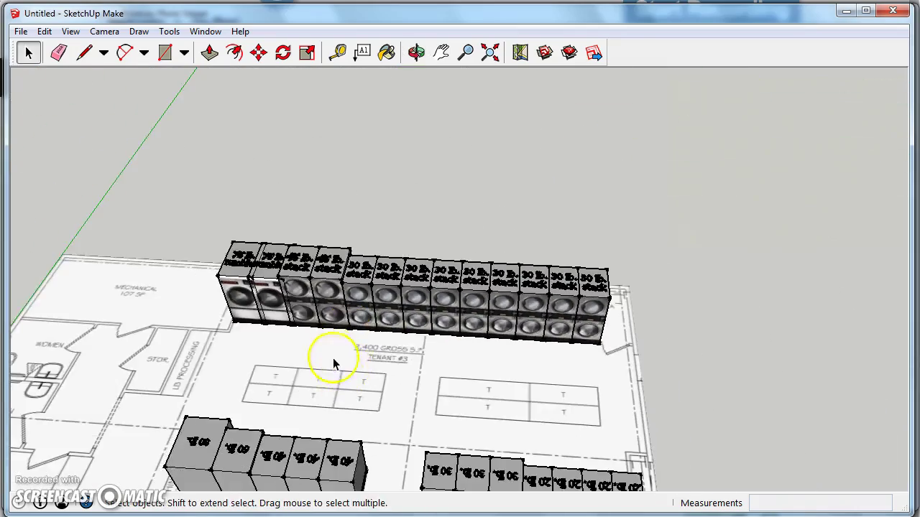
{"action": "scroll", "coordinate": [360, 381], "scroll_direction": "up", "scroll_amount": 2}
{"action": "scroll", "coordinate": [355, 352], "scroll_direction": "up", "scroll_amount": 5}
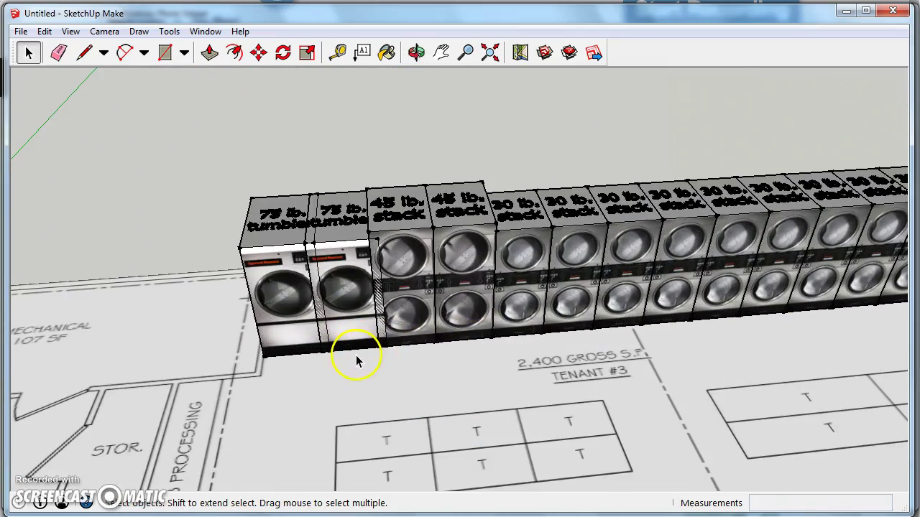
{"action": "middle_click_drag", "start_coordinate": [355, 362], "coordinate": [266, 403]}
{"action": "middle_click_drag", "start_coordinate": [211, 314], "coordinate": [338, 388]}
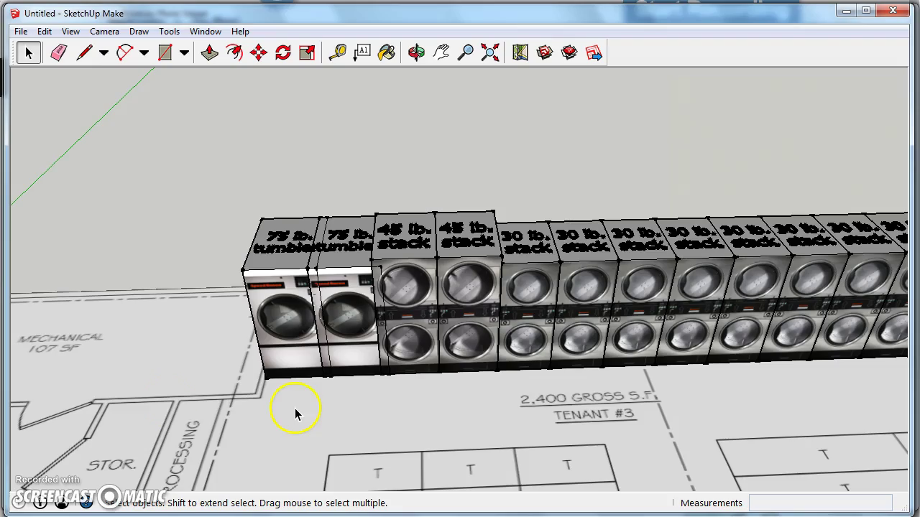
{"action": "middle_click_drag", "start_coordinate": [337, 443], "coordinate": [564, 312]}
- Orbit and zoom to a square, close-up view of the T table under TENANT #3
{"action": "middle_click_drag", "start_coordinate": [565, 390], "coordinate": [590, 375]}
{"action": "middle_click_drag", "start_coordinate": [525, 411], "coordinate": [372, 351]}
{"action": "scroll", "coordinate": [578, 294], "scroll_direction": "up", "scroll_amount": 5}
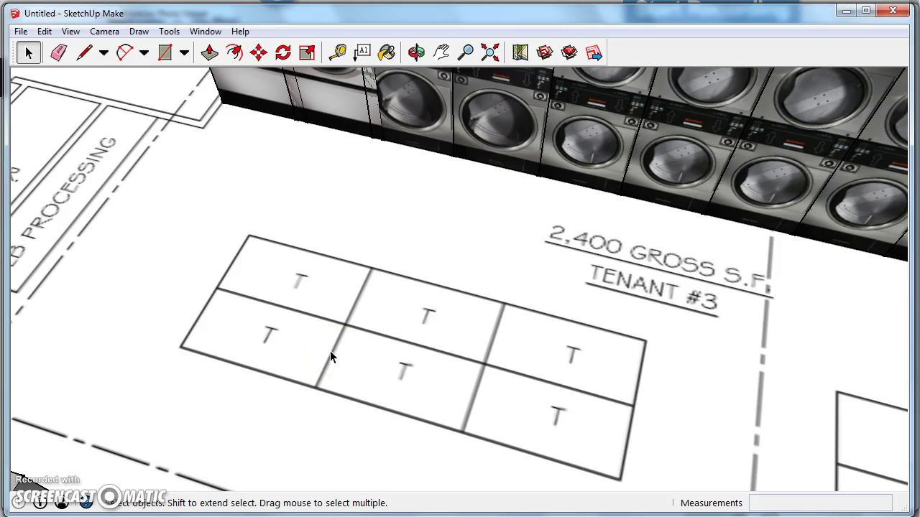
{"action": "middle_click_drag", "start_coordinate": [298, 255], "coordinate": [342, 356]}
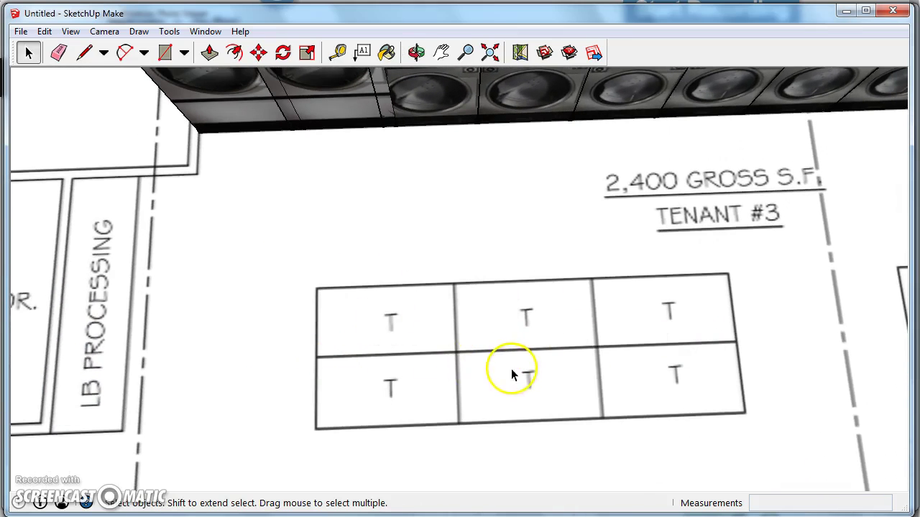
{"action": "middle_click_drag", "start_coordinate": [512, 374], "coordinate": [496, 383]}
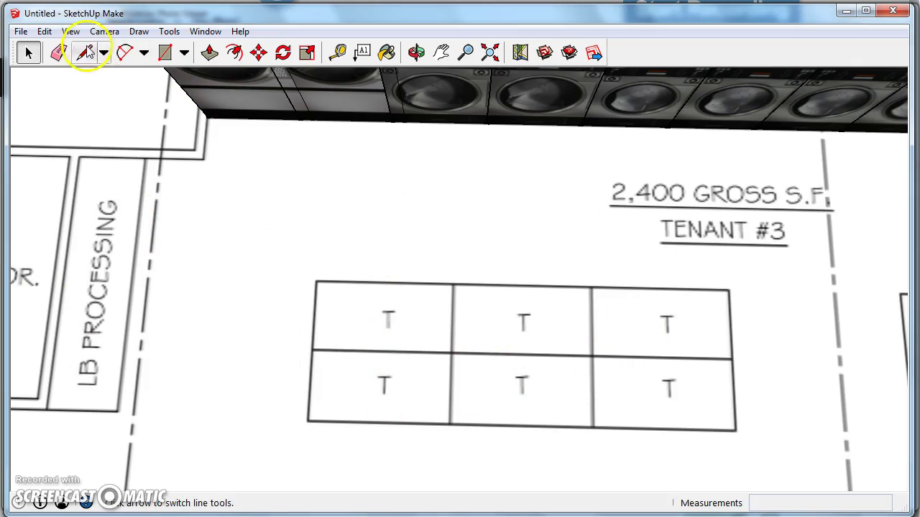
- Draw a rectangle over the top-left T cell and push/pull it up into a 3' box
{"action": "left_click", "coordinate": [164, 53]}
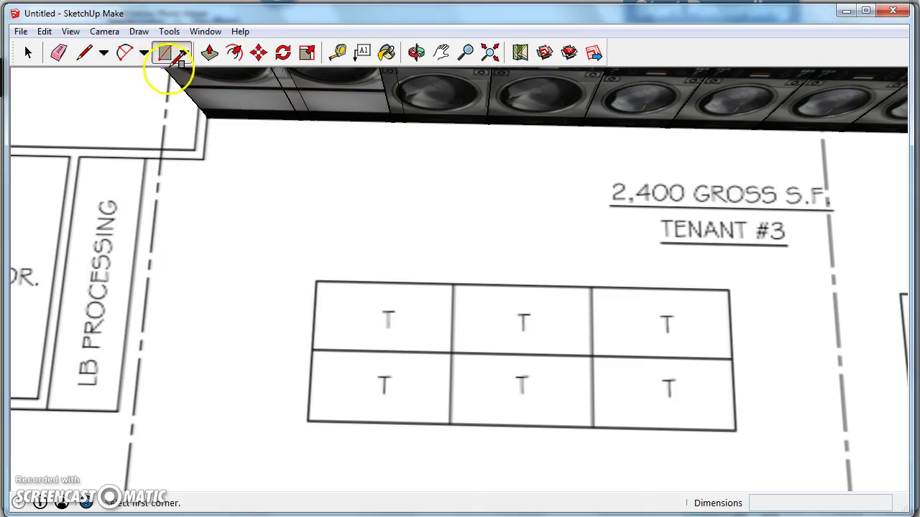
{"action": "left_click", "coordinate": [317, 280]}
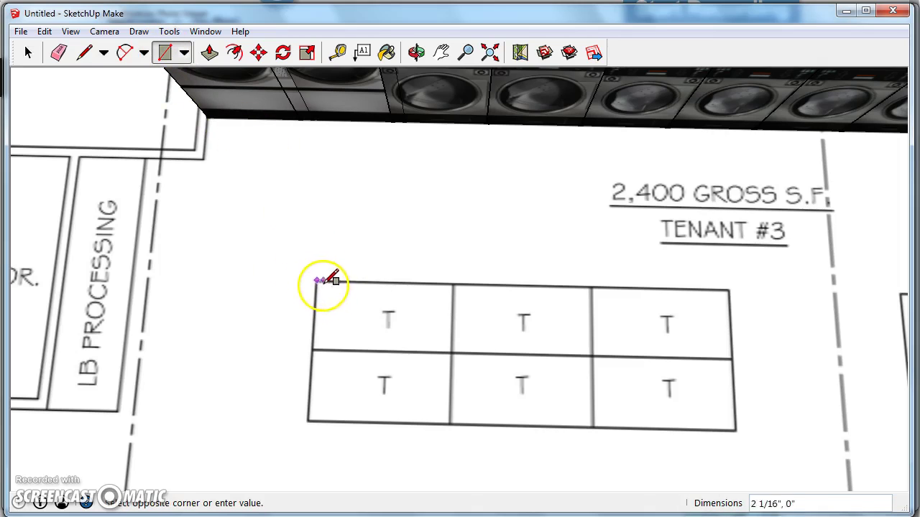
{"action": "left_click", "coordinate": [434, 339]}
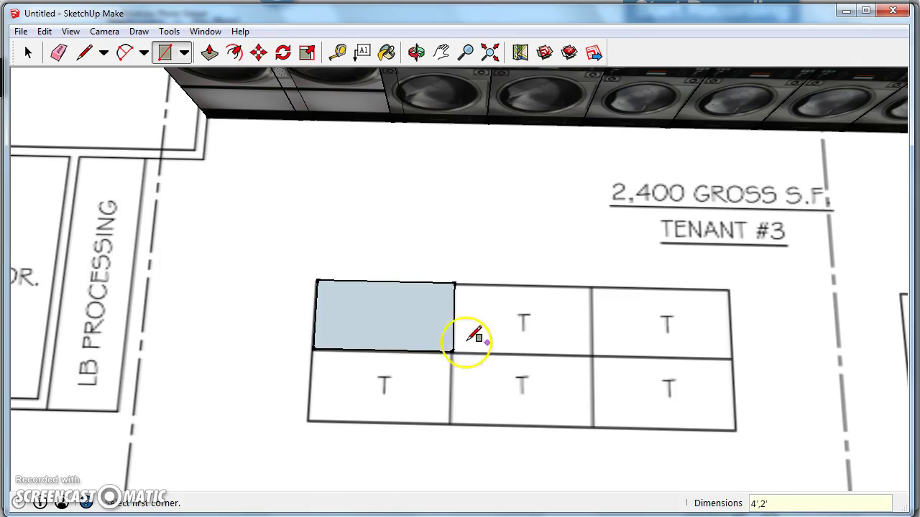
{"action": "scroll", "coordinate": [468, 335], "scroll_direction": "up", "scroll_amount": 3}
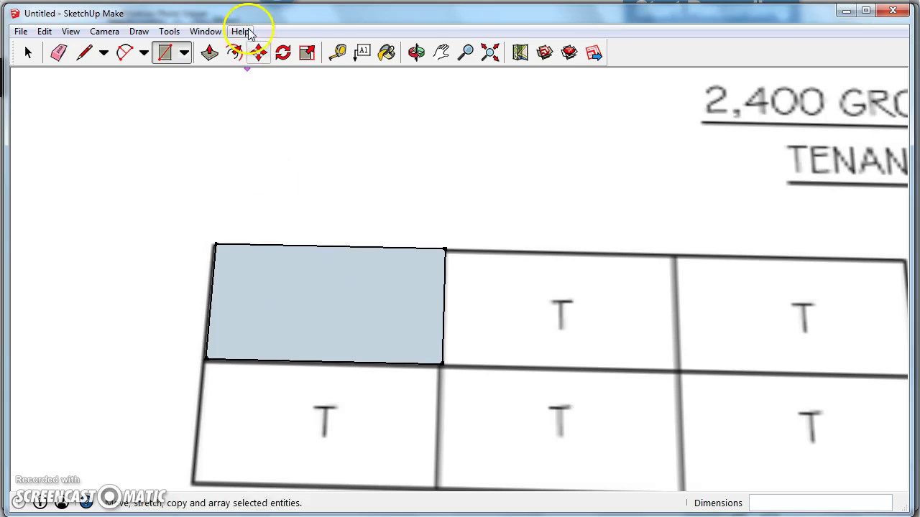
{"action": "left_click", "coordinate": [208, 54]}
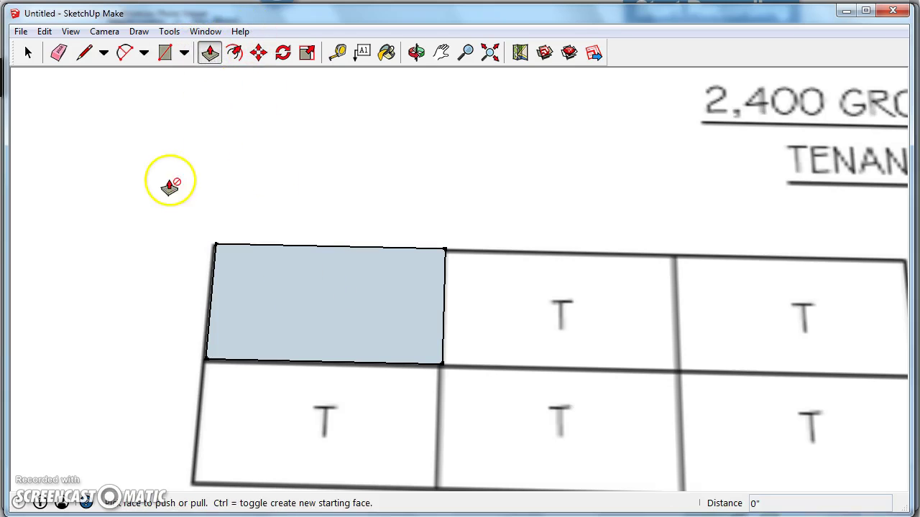
{"action": "middle_click_drag", "start_coordinate": [170, 180], "coordinate": [261, 82]}
{"action": "mouse_move", "coordinate": [343, 349]}
{"action": "left_mouse_down"}
{"action": "mouse_move", "coordinate": [303, 189]}
{"action": "mouse_move", "coordinate": [301, 210]}
{"action": "left_mouse_up"}
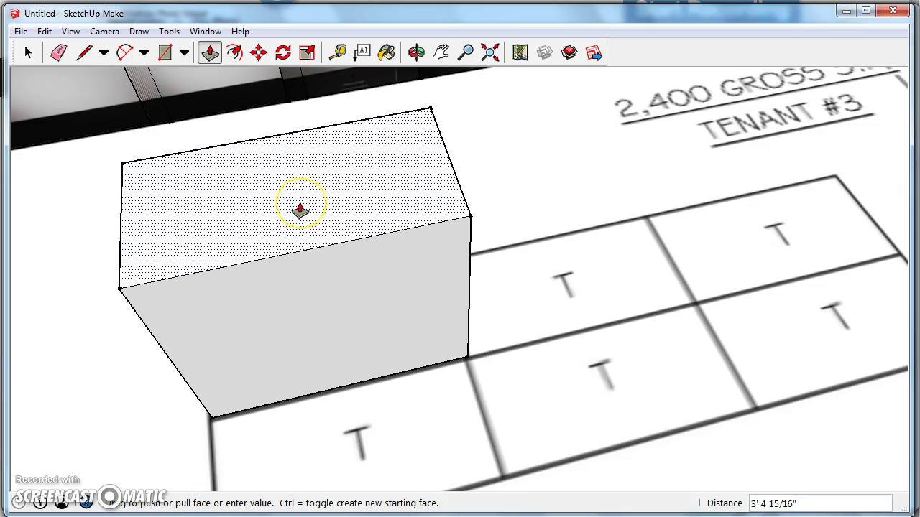
{"action": "key", "text": "Return"}
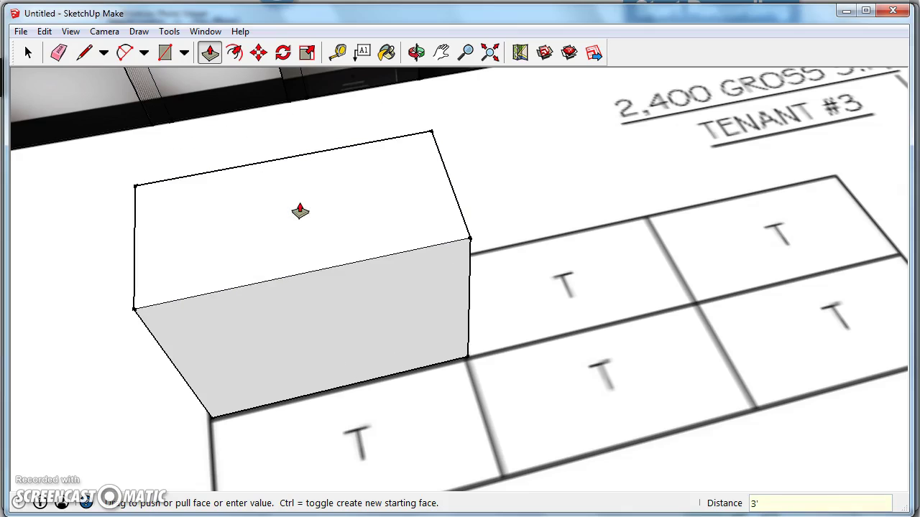
{"action": "middle_click_drag", "start_coordinate": [198, 336], "coordinate": [422, 323]}
- Measure 2" inward from the box's front edges to place guide lines on its face
{"action": "scroll", "coordinate": [275, 303], "scroll_direction": "down", "scroll_amount": 6}
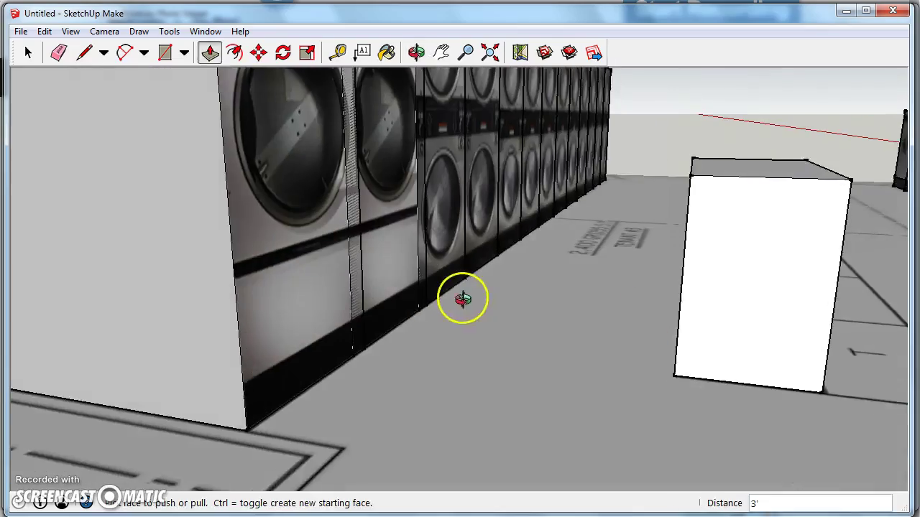
{"action": "mouse_move", "coordinate": [462, 299]}
{"action": "middle_mouse_down"}
{"action": "mouse_move", "coordinate": [304, 312]}
{"action": "mouse_move", "coordinate": [386, 288]}
{"action": "mouse_move", "coordinate": [390, 353]}
{"action": "mouse_move", "coordinate": [573, 345]}
{"action": "mouse_move", "coordinate": [409, 375]}
{"action": "mouse_move", "coordinate": [360, 343]}
{"action": "mouse_move", "coordinate": [597, 372]}
{"action": "mouse_move", "coordinate": [298, 298]}
{"action": "mouse_move", "coordinate": [214, 225]}
{"action": "mouse_move", "coordinate": [220, 259]}
{"action": "mouse_move", "coordinate": [330, 365]}
{"action": "mouse_move", "coordinate": [630, 297]}
{"action": "mouse_move", "coordinate": [622, 323]}
{"action": "mouse_move", "coordinate": [479, 396]}
{"action": "mouse_move", "coordinate": [477, 384]}
{"action": "mouse_move", "coordinate": [417, 392]}
{"action": "mouse_move", "coordinate": [443, 275]}
{"action": "mouse_move", "coordinate": [331, 92]}
{"action": "middle_mouse_up"}
{"action": "scroll", "coordinate": [417, 392], "scroll_direction": "up", "scroll_amount": 3}
{"action": "left_click", "coordinate": [337, 52]}
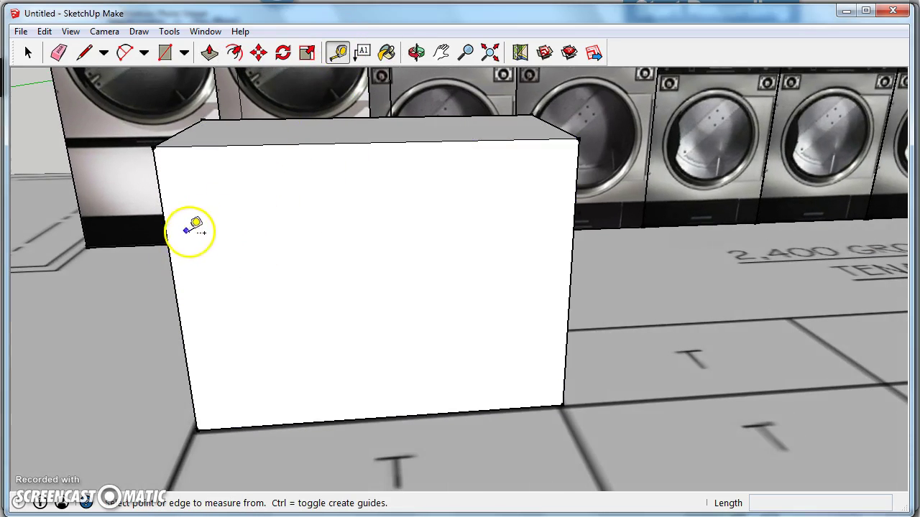
{"action": "left_click", "coordinate": [167, 237]}
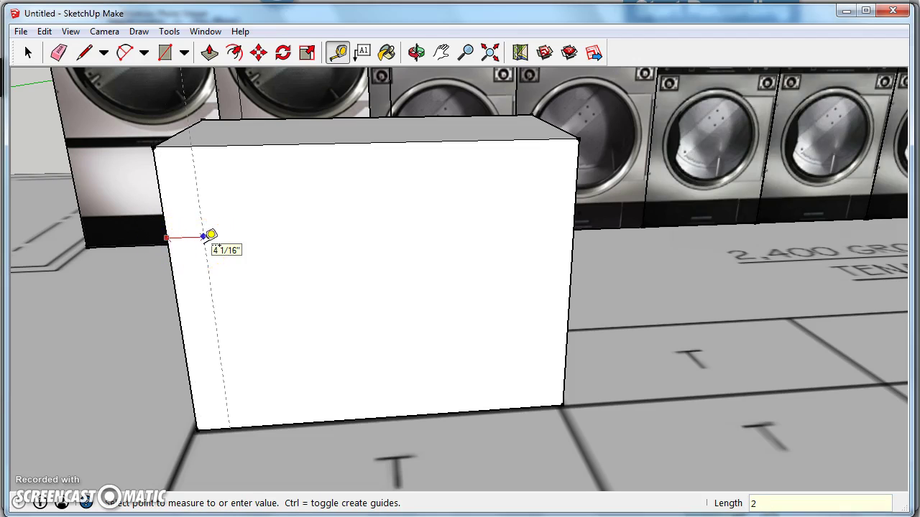
{"action": "left_click_drag", "start_coordinate": [43, 215], "coordinate": [660, 248]}
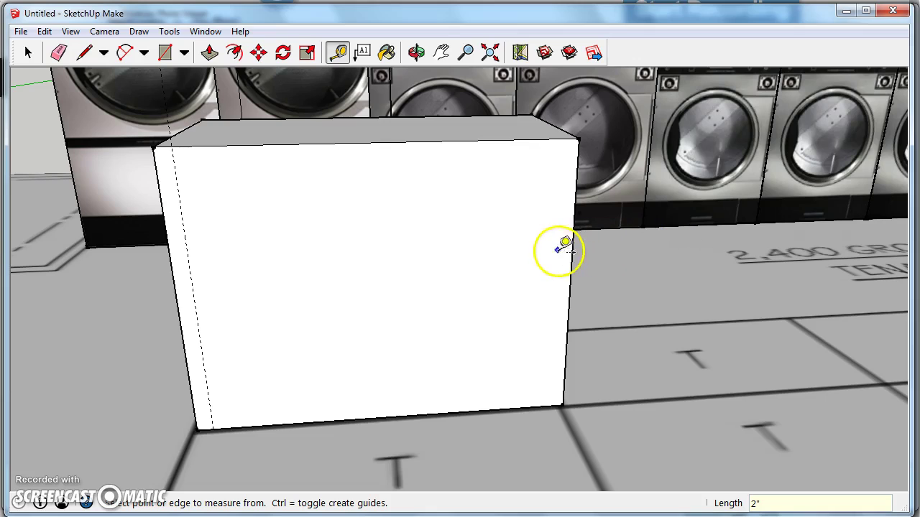
{"action": "left_click", "coordinate": [570, 247]}
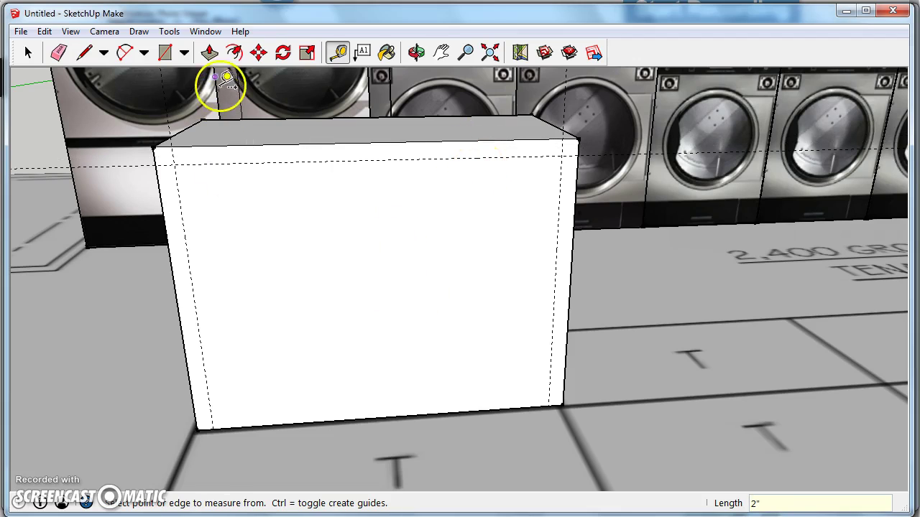
- Draw lines along the guides to outline the inner panel on the box front
{"action": "left_click", "coordinate": [84, 53]}
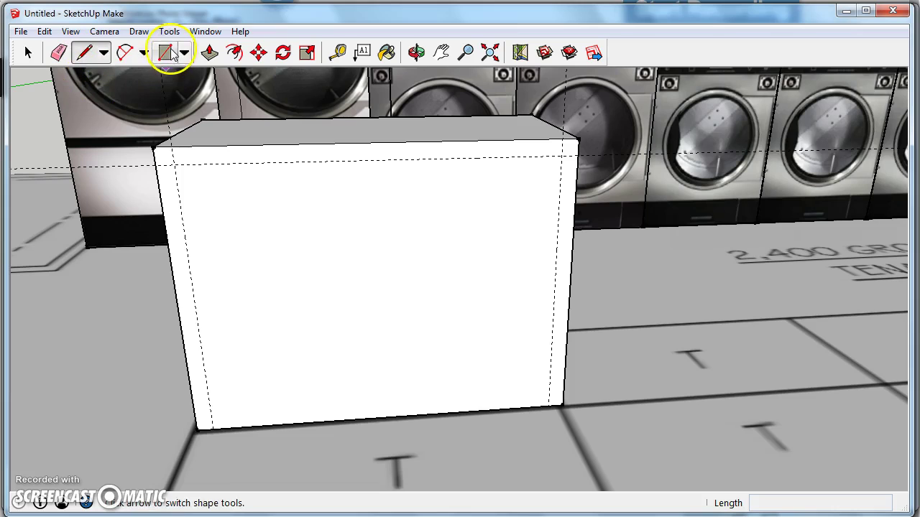
{"action": "left_click", "coordinate": [213, 429]}
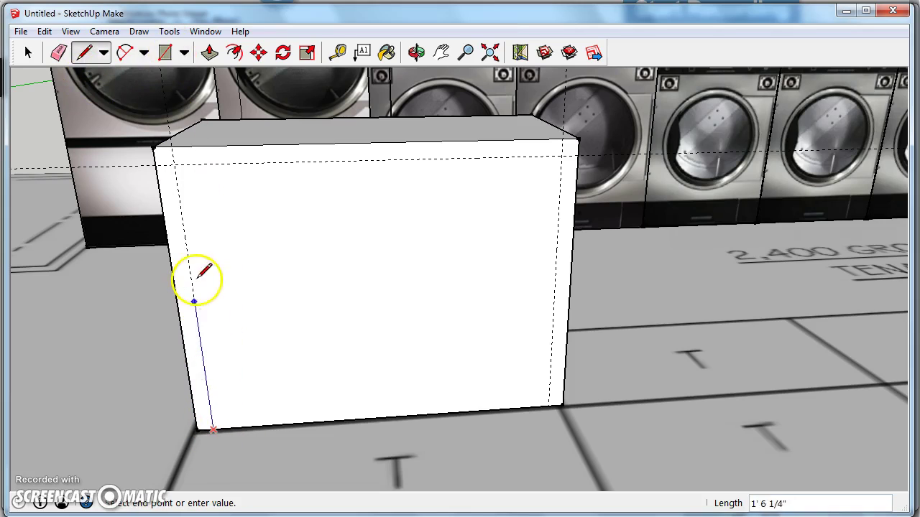
{"action": "left_click", "coordinate": [173, 164]}
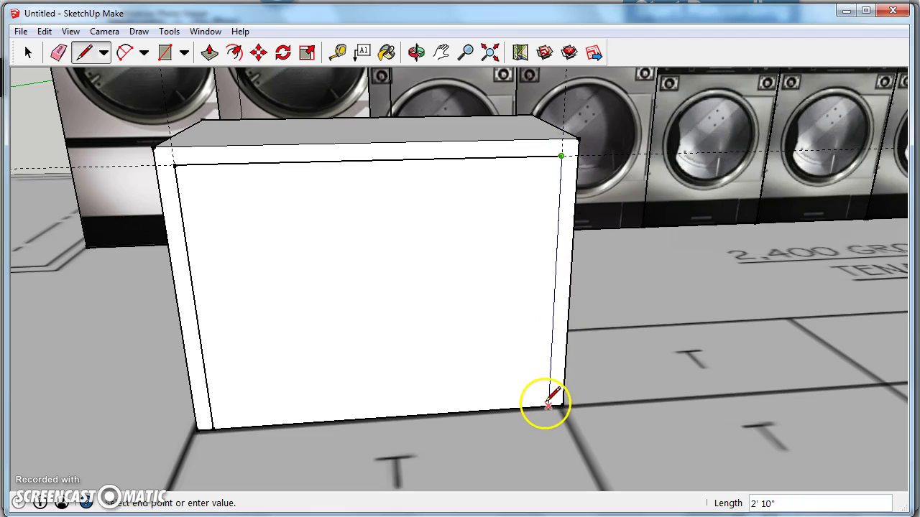
{"action": "left_click", "coordinate": [549, 403]}
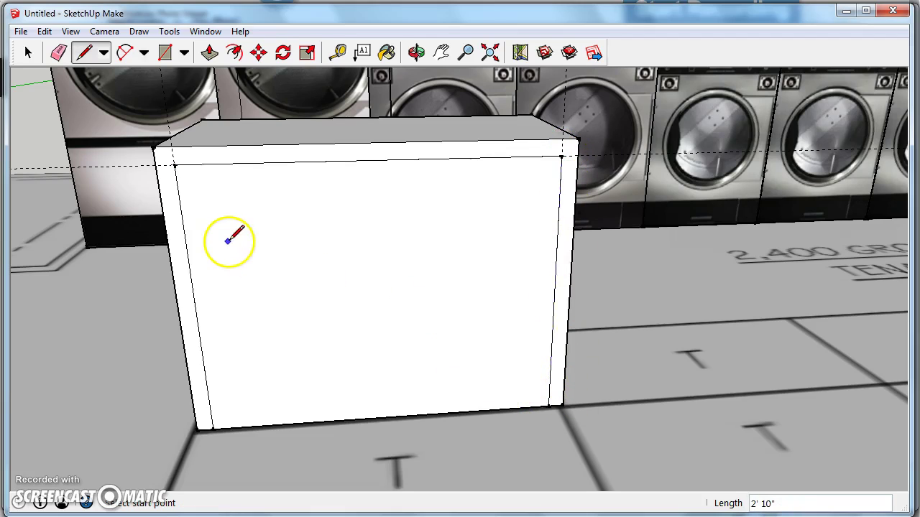
{"action": "key", "text": "space"}
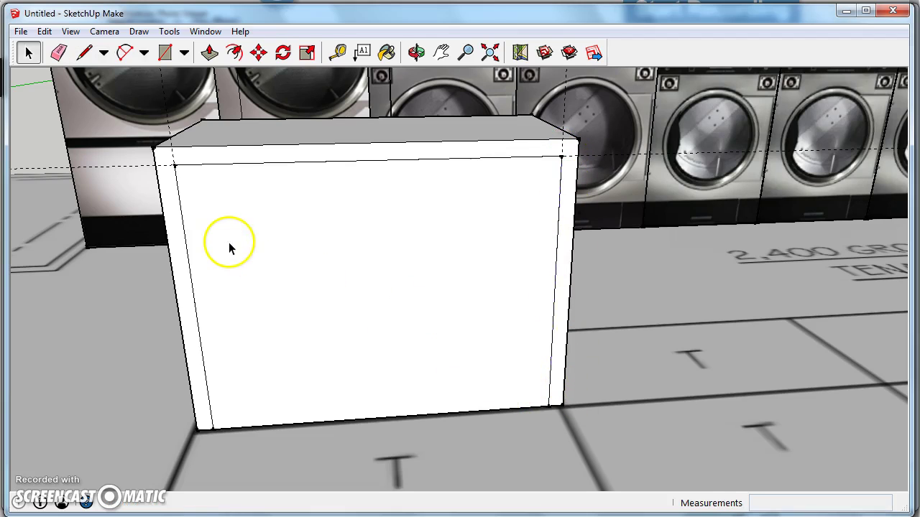
- Push the inner front panel back through the box with Push/Pull
{"action": "left_click", "coordinate": [209, 54]}
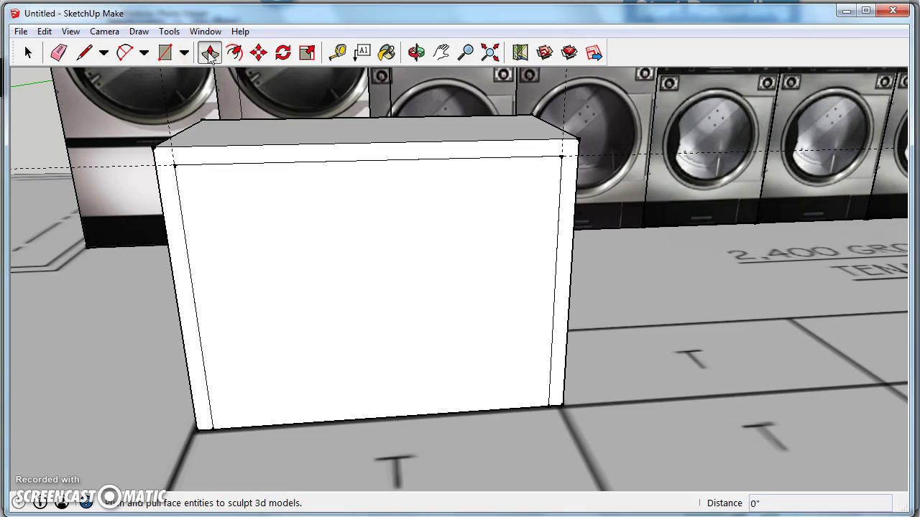
{"action": "left_click", "coordinate": [276, 310]}
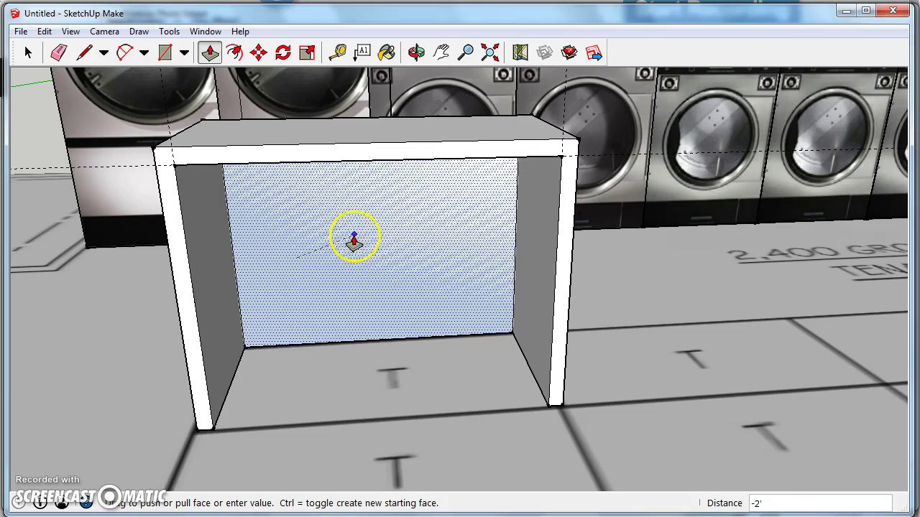
{"action": "left_click", "coordinate": [363, 217]}
{"action": "middle_click_drag", "start_coordinate": [421, 294], "coordinate": [381, 318]}
- Place a guide 2" inside the left edge of the box's end face
{"action": "scroll", "coordinate": [405, 320], "scroll_direction": "up", "scroll_amount": 4}
{"action": "scroll", "coordinate": [405, 320], "scroll_direction": "down", "scroll_amount": 4}
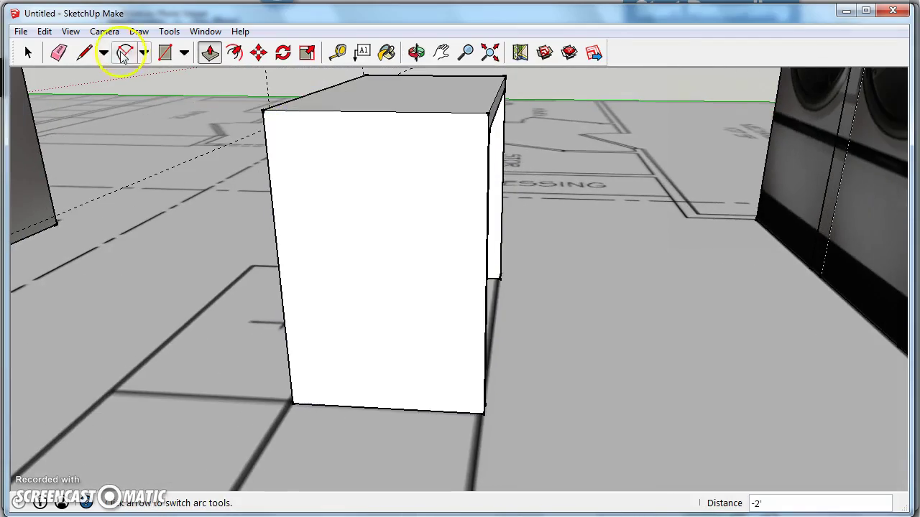
{"action": "left_click", "coordinate": [338, 52]}
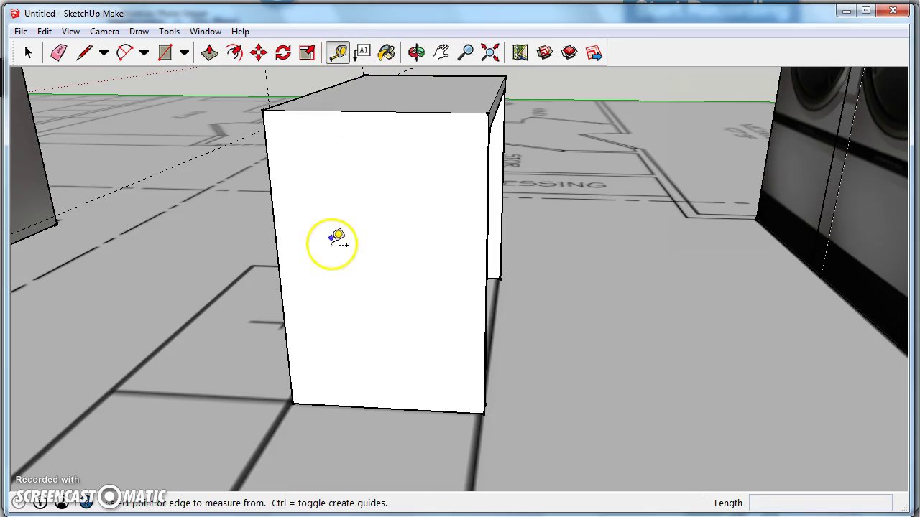
{"action": "left_click", "coordinate": [278, 238]}
{"action": "left_click", "coordinate": [301, 231]}
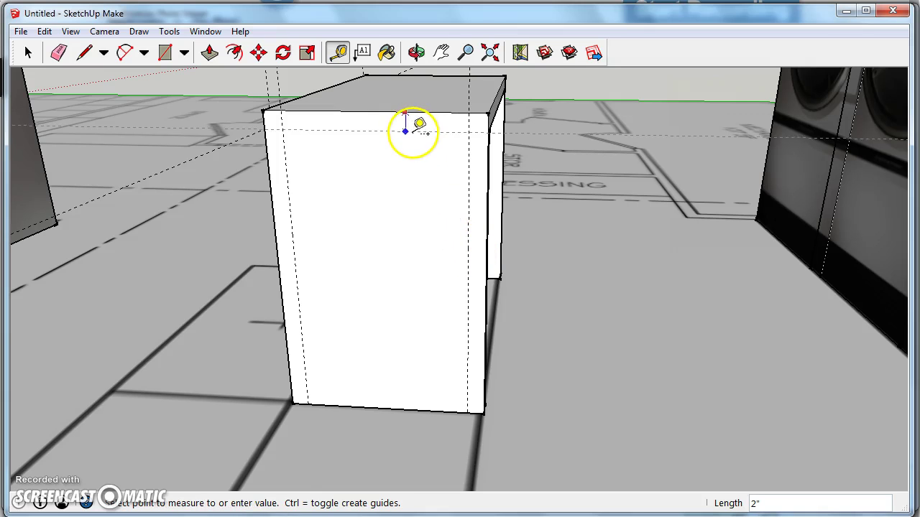
{"action": "middle_click_drag", "start_coordinate": [383, 281], "coordinate": [405, 268]}
- Draw the inner outline on the end face up to the top and right guides
{"action": "left_click", "coordinate": [86, 53]}
{"action": "left_click", "coordinate": [324, 413]}
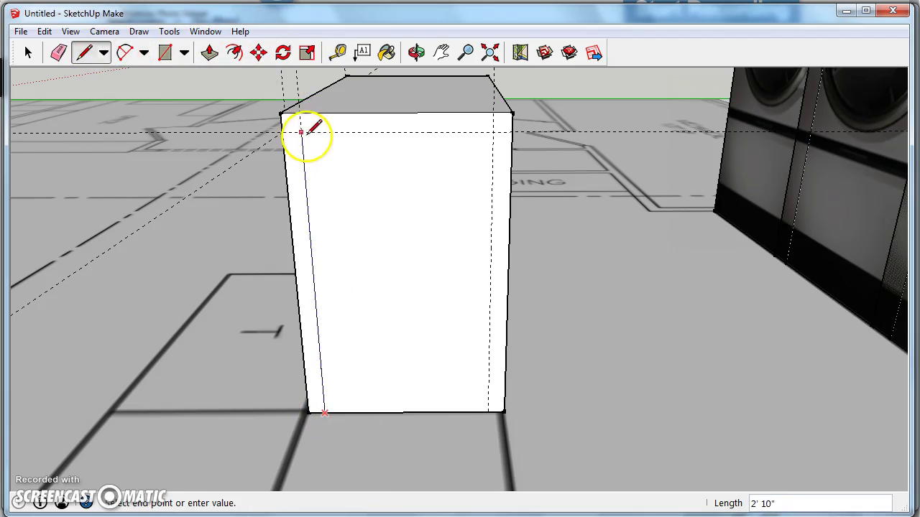
{"action": "left_click", "coordinate": [302, 131]}
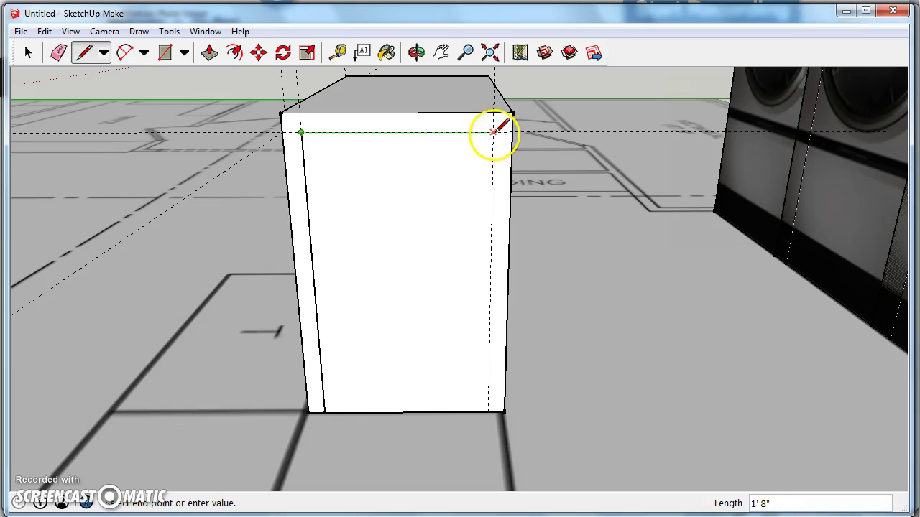
{"action": "left_click", "coordinate": [493, 131]}
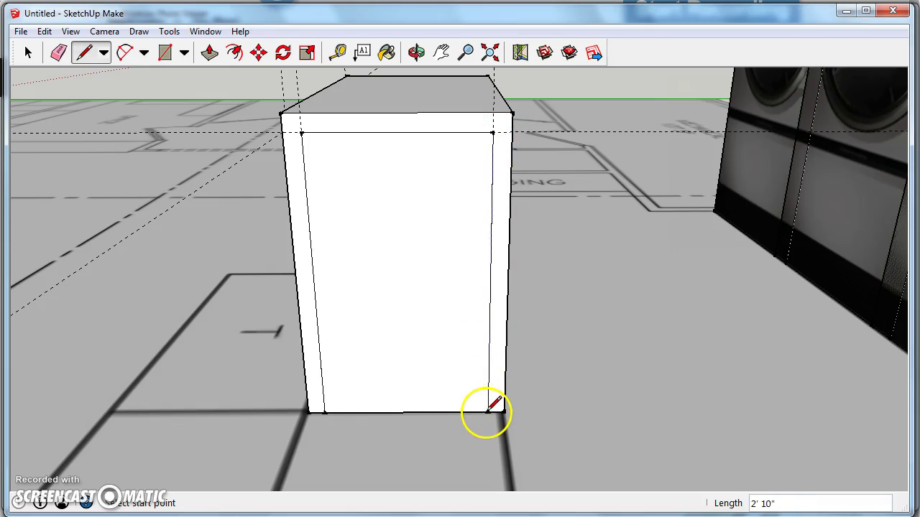
{"action": "mouse_move", "coordinate": [448, 276]}
{"action": "middle_mouse_down"}
{"action": "mouse_move", "coordinate": [460, 285]}
{"action": "mouse_move", "coordinate": [429, 300]}
{"action": "middle_mouse_up"}
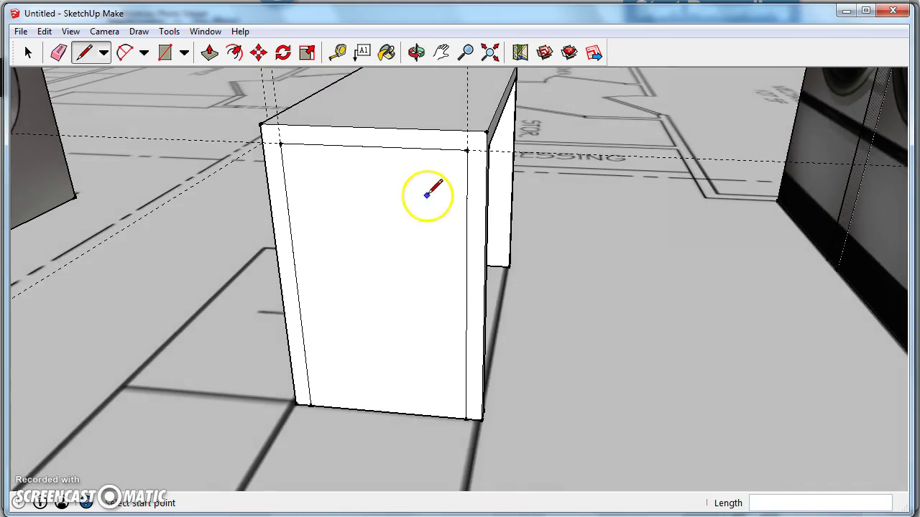
{"action": "scroll", "coordinate": [427, 195], "scroll_direction": "up", "scroll_amount": 1}
- Push the inner end panel in 2" and delete it, leaving two legs and a top rail
{"action": "key", "text": "p"}
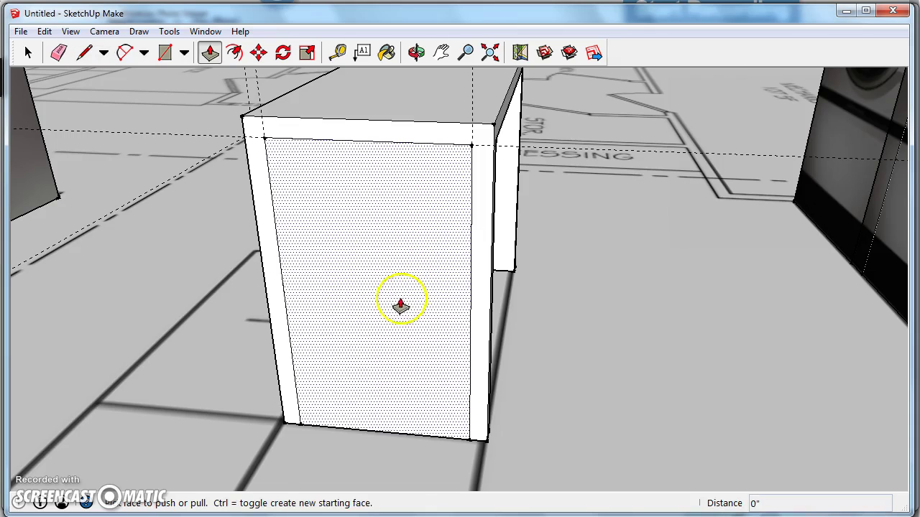
{"action": "left_click", "coordinate": [396, 305]}
{"action": "left_click", "coordinate": [400, 289]}
{"action": "key", "text": "space"}
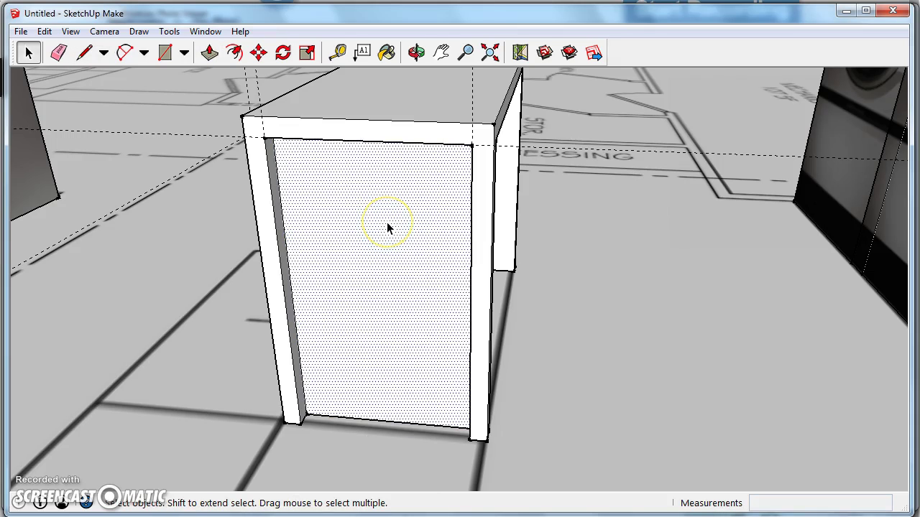
{"action": "key", "text": "Delete"}
{"action": "key", "text": "e"}
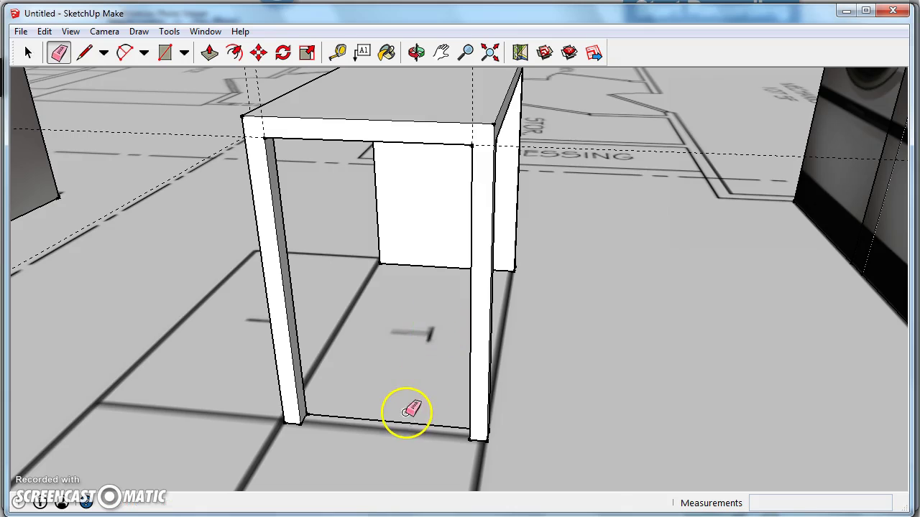
{"action": "mouse_move", "coordinate": [429, 346]}
{"action": "middle_mouse_down"}
{"action": "mouse_move", "coordinate": [426, 324]}
{"action": "mouse_move", "coordinate": [421, 443]}
{"action": "mouse_move", "coordinate": [446, 304]}
{"action": "mouse_move", "coordinate": [410, 147]}
{"action": "mouse_move", "coordinate": [411, 309]}
{"action": "mouse_move", "coordinate": [495, 211]}
{"action": "mouse_move", "coordinate": [560, 219]}
{"action": "mouse_move", "coordinate": [318, 308]}
{"action": "mouse_move", "coordinate": [455, 267]}
{"action": "mouse_move", "coordinate": [637, 376]}
{"action": "mouse_move", "coordinate": [620, 346]}
{"action": "mouse_move", "coordinate": [649, 353]}
{"action": "mouse_move", "coordinate": [623, 375]}
{"action": "middle_mouse_up"}
{"action": "key", "text": "space"}
{"action": "middle_click_drag", "start_coordinate": [573, 332], "coordinate": [451, 254]}
- Place 2" guides inside the second end panel and draw an inner rectangle from the guide crossing
{"action": "left_click", "coordinate": [339, 52]}
{"action": "left_click", "coordinate": [339, 182]}
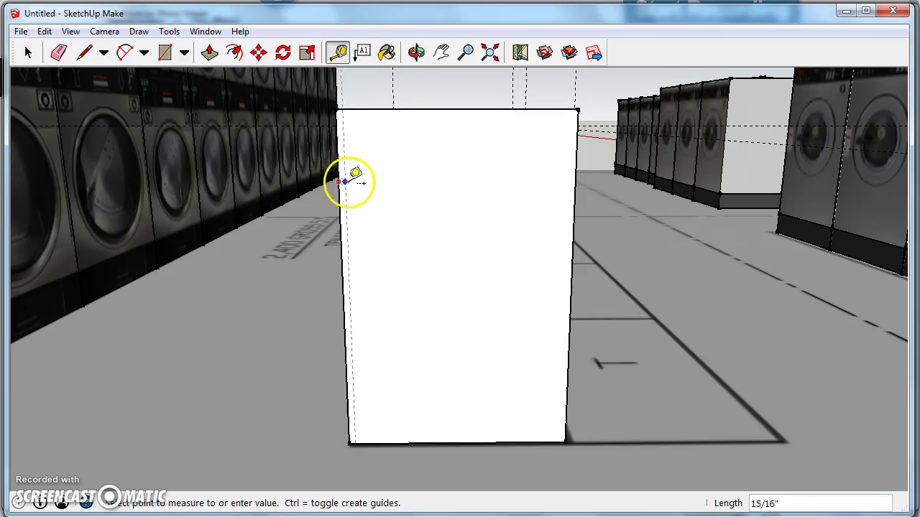
{"action": "left_click", "coordinate": [361, 182]}
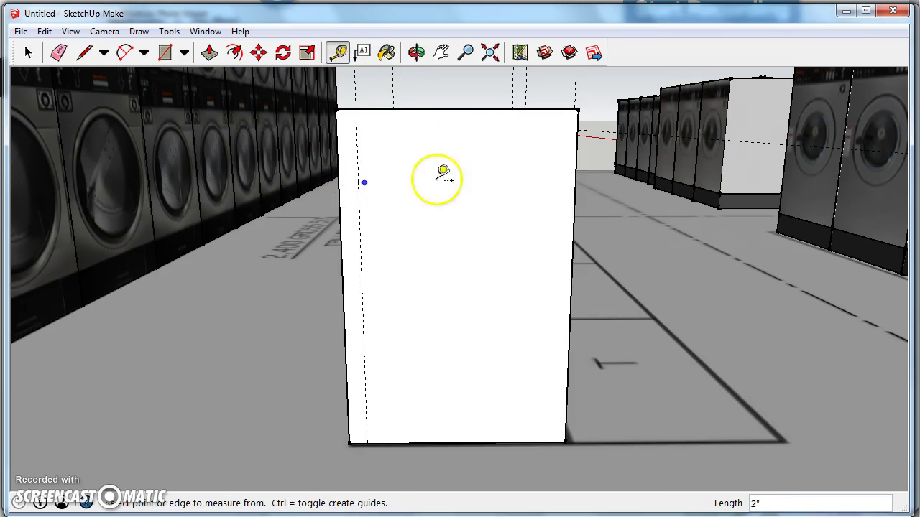
{"action": "left_click", "coordinate": [472, 129]}
{"action": "left_click", "coordinate": [575, 192]}
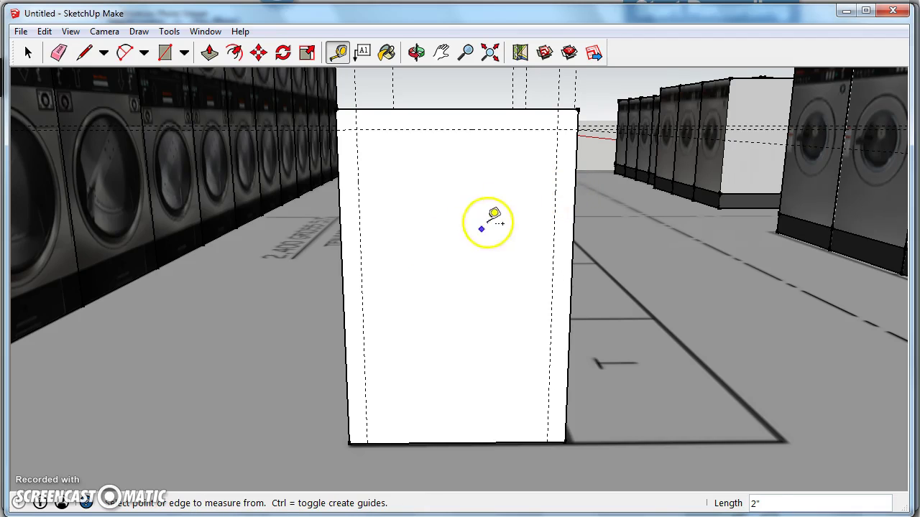
{"action": "left_click", "coordinate": [171, 53]}
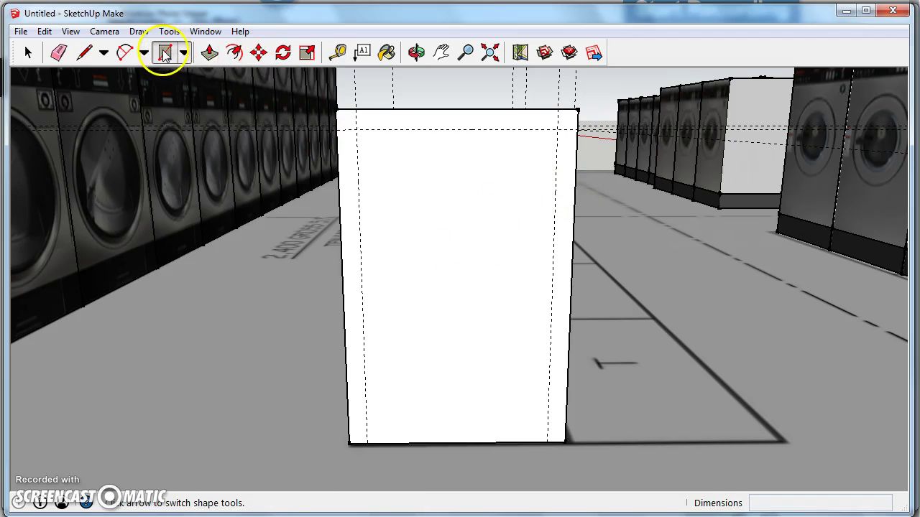
{"action": "left_click", "coordinate": [356, 128]}
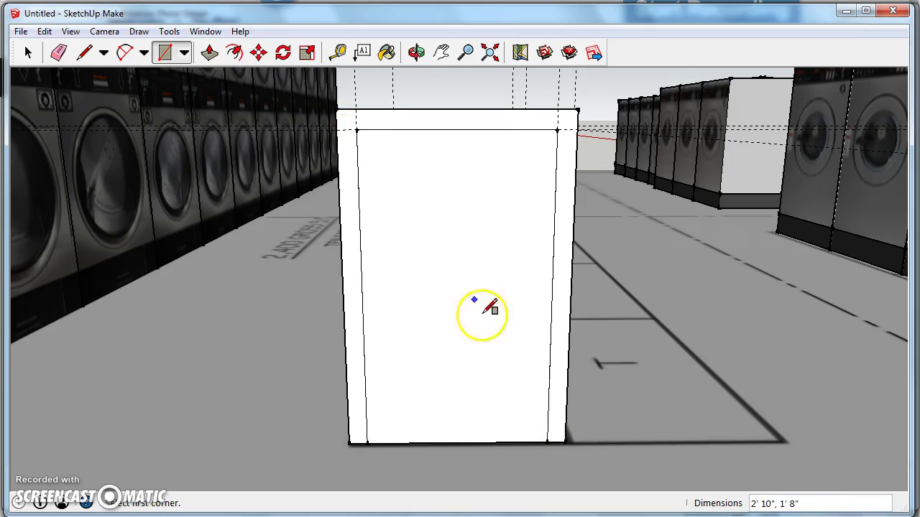
- Push the inner rectangle in 2", delete the recessed face and erase the bottom edge between the legs
{"action": "left_click", "coordinate": [209, 54]}
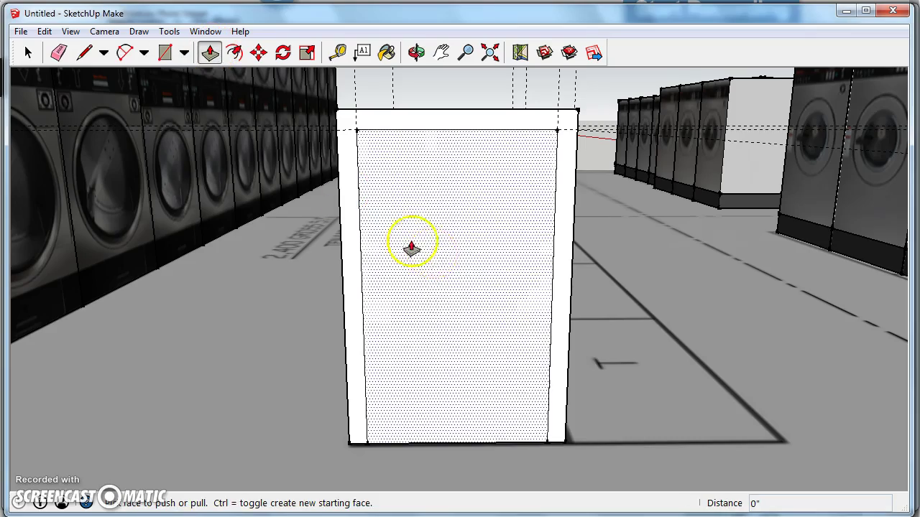
{"action": "left_click", "coordinate": [431, 259]}
{"action": "left_click", "coordinate": [451, 311]}
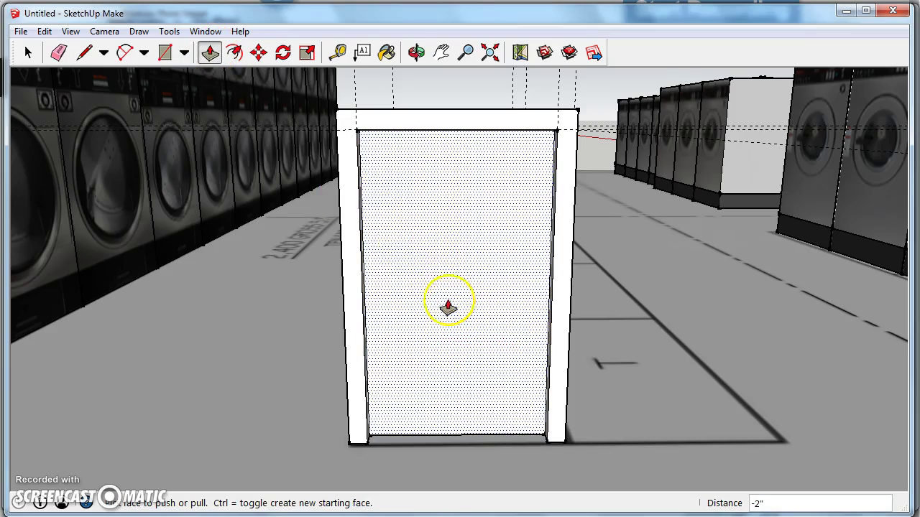
{"action": "middle_click_drag", "start_coordinate": [417, 269], "coordinate": [503, 237]}
{"action": "left_click", "coordinate": [28, 53]}
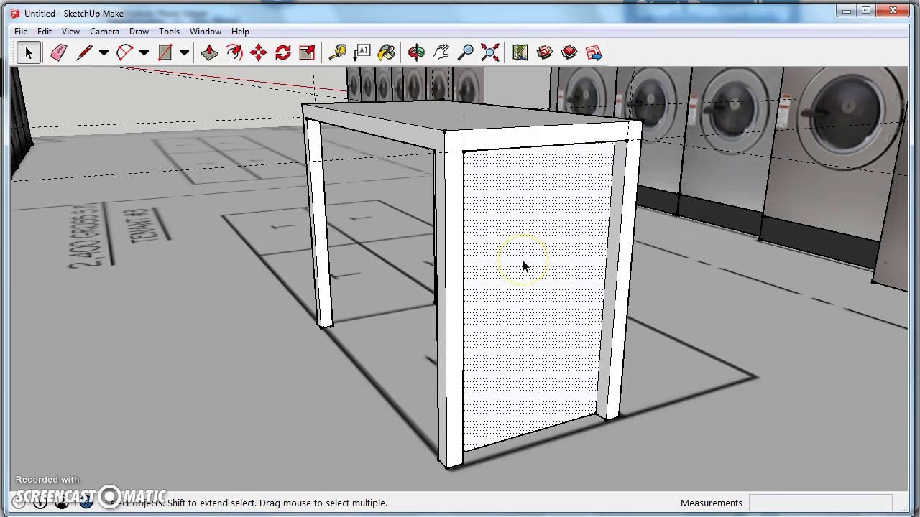
{"action": "key", "text": "Delete"}
{"action": "middle_click_drag", "start_coordinate": [522, 266], "coordinate": [510, 419]}
{"action": "key", "text": "e"}
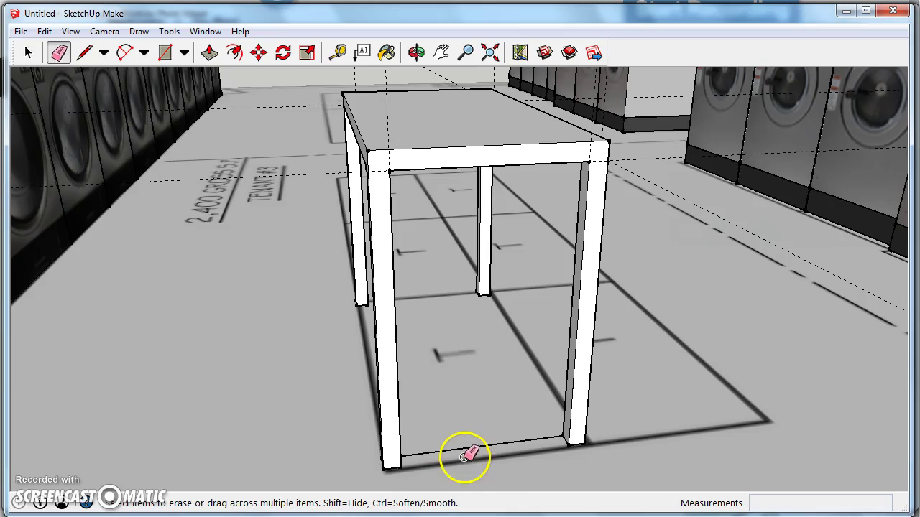
{"action": "left_click", "coordinate": [475, 446]}
{"action": "middle_click_drag", "start_coordinate": [513, 415], "coordinate": [480, 222]}
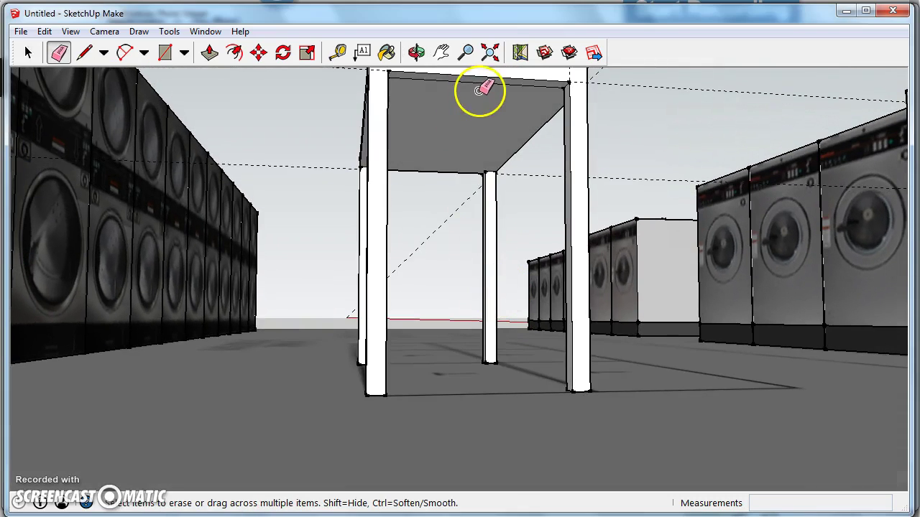
{"action": "mouse_move", "coordinate": [477, 93]}
{"action": "middle_mouse_down"}
{"action": "mouse_move", "coordinate": [445, 203]}
{"action": "mouse_move", "coordinate": [478, 139]}
{"action": "mouse_move", "coordinate": [438, 283]}
{"action": "mouse_move", "coordinate": [240, 273]}
{"action": "mouse_move", "coordinate": [468, 238]}
{"action": "mouse_move", "coordinate": [417, 206]}
{"action": "mouse_move", "coordinate": [579, 297]}
{"action": "mouse_move", "coordinate": [376, 323]}
{"action": "mouse_move", "coordinate": [346, 169]}
{"action": "middle_mouse_up"}
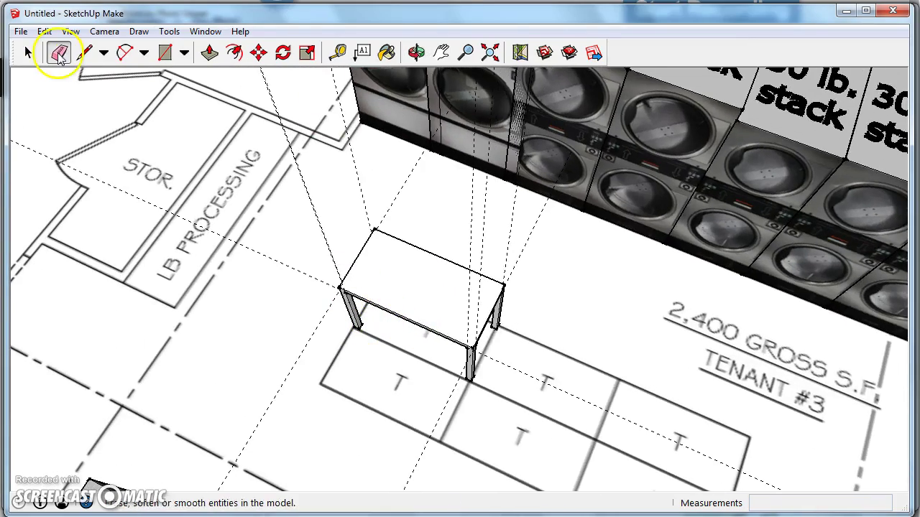
- Erase the leftover front-right vertical edge of the table with the Eraser
{"action": "key", "text": "space"}
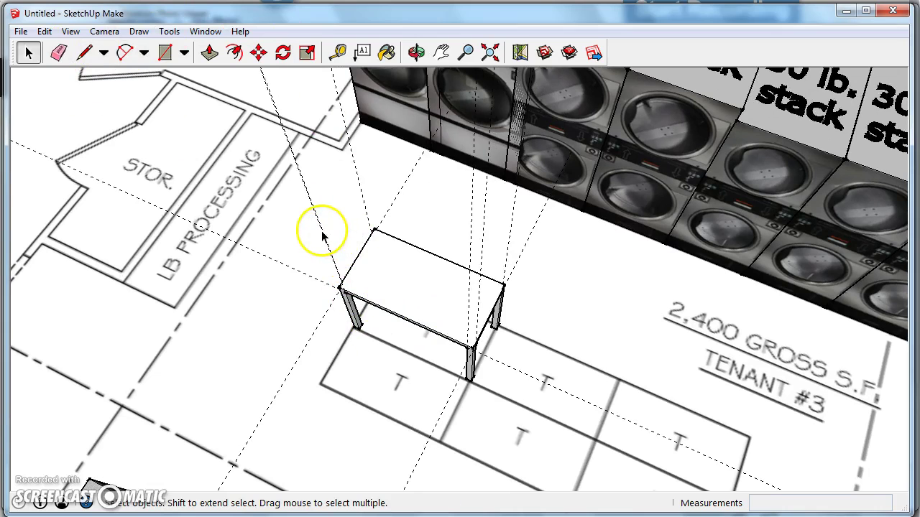
{"action": "scroll", "coordinate": [364, 207], "scroll_direction": "up", "scroll_amount": 6}
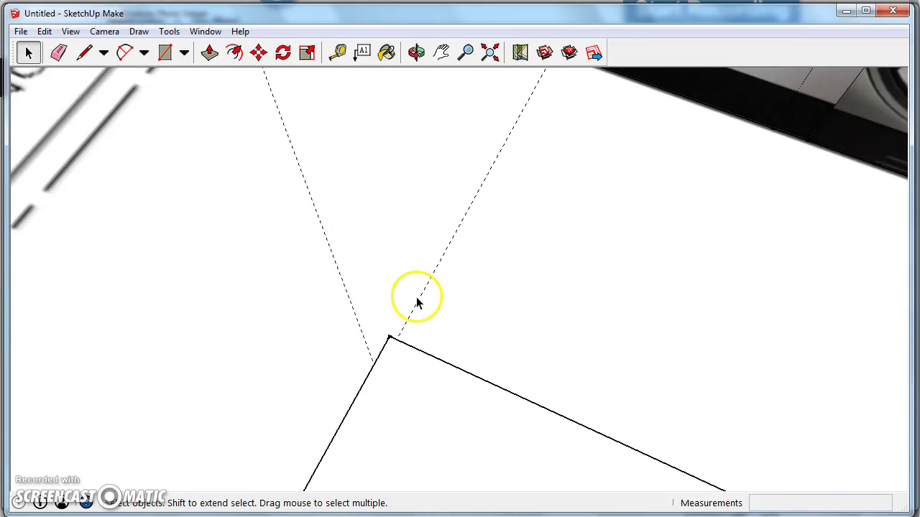
{"action": "scroll", "coordinate": [338, 327], "scroll_direction": "down", "scroll_amount": 5}
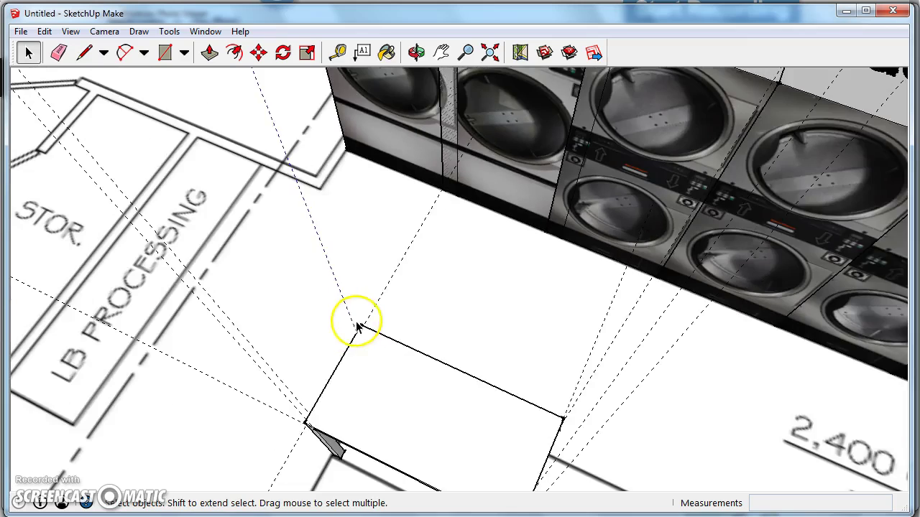
{"action": "middle_click_drag", "start_coordinate": [355, 324], "coordinate": [372, 329]}
{"action": "left_click", "coordinate": [61, 54]}
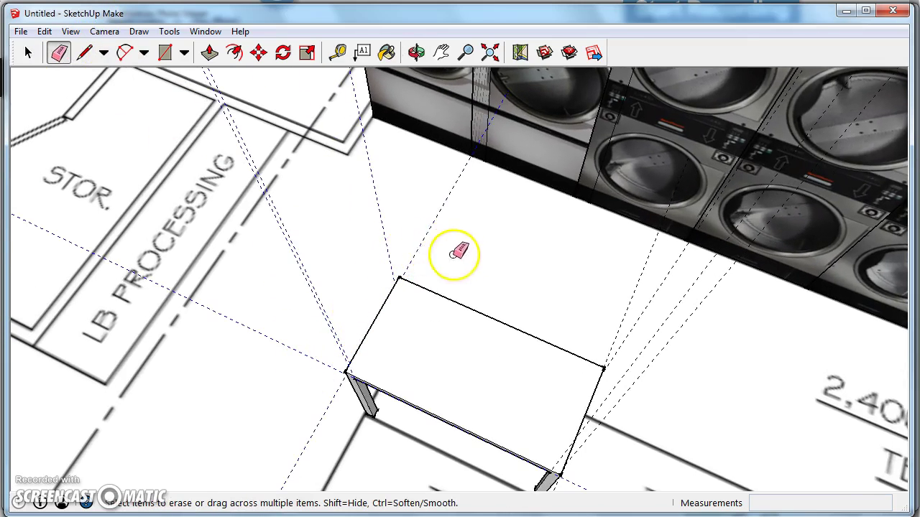
{"action": "middle_click_drag", "start_coordinate": [585, 359], "coordinate": [530, 209]}
{"action": "mouse_move", "coordinate": [534, 182]}
{"action": "left_mouse_down"}
{"action": "mouse_move", "coordinate": [526, 140]}
{"action": "mouse_move", "coordinate": [479, 128]}
{"action": "left_mouse_up"}
{"action": "mouse_move", "coordinate": [503, 215]}
{"action": "middle_mouse_down"}
{"action": "mouse_move", "coordinate": [318, 225]}
{"action": "mouse_move", "coordinate": [477, 261]}
{"action": "mouse_move", "coordinate": [329, 314]}
{"action": "mouse_move", "coordinate": [505, 208]}
{"action": "mouse_move", "coordinate": [367, 291]}
{"action": "mouse_move", "coordinate": [507, 273]}
{"action": "mouse_move", "coordinate": [421, 304]}
{"action": "mouse_move", "coordinate": [218, 308]}
{"action": "mouse_move", "coordinate": [468, 337]}
{"action": "mouse_move", "coordinate": [277, 288]}
{"action": "mouse_move", "coordinate": [499, 359]}
{"action": "mouse_move", "coordinate": [636, 266]}
{"action": "mouse_move", "coordinate": [469, 304]}
{"action": "mouse_move", "coordinate": [590, 281]}
{"action": "mouse_move", "coordinate": [522, 302]}
{"action": "mouse_move", "coordinate": [380, 290]}
{"action": "middle_mouse_up"}
{"action": "scroll", "coordinate": [585, 267], "scroll_direction": "up", "scroll_amount": 3}
{"action": "scroll", "coordinate": [453, 179], "scroll_direction": "down", "scroll_amount": 5}
{"action": "scroll", "coordinate": [447, 316], "scroll_direction": "up", "scroll_amount": 3}
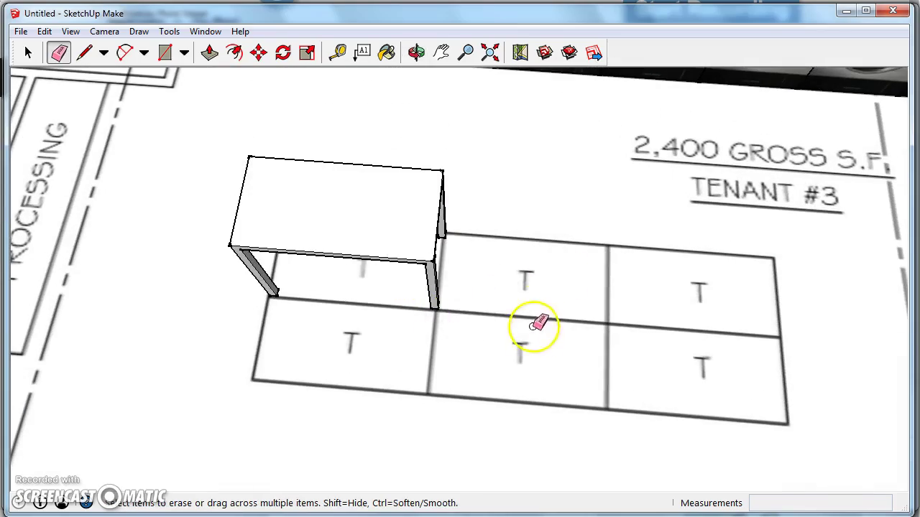
- Select the whole table frame and make it a group
{"action": "mouse_move", "coordinate": [510, 316]}
{"action": "middle_mouse_down"}
{"action": "mouse_move", "coordinate": [625, 300]}
{"action": "mouse_move", "coordinate": [407, 312]}
{"action": "mouse_move", "coordinate": [448, 269]}
{"action": "middle_mouse_up"}
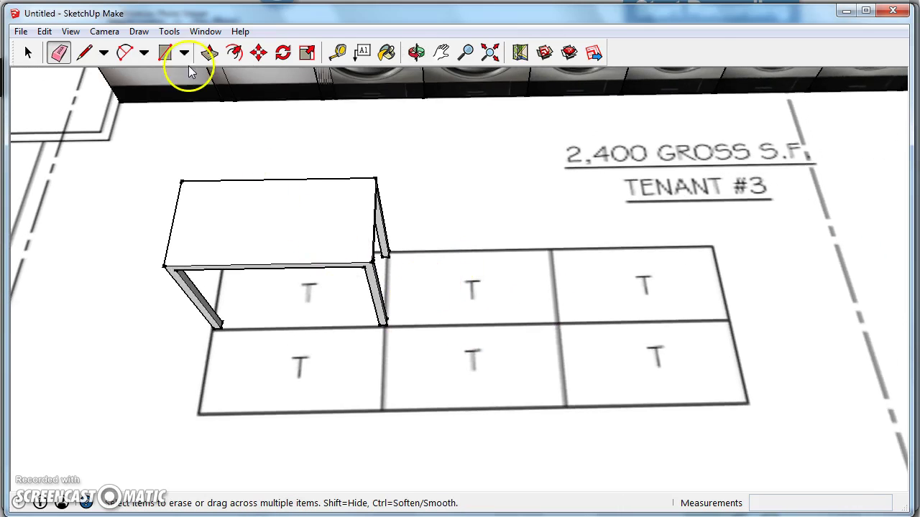
{"action": "left_click", "coordinate": [29, 53]}
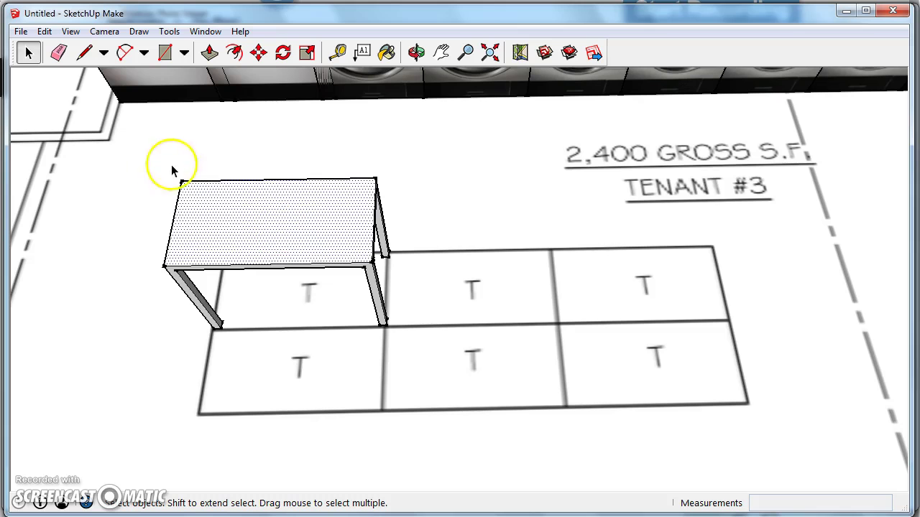
{"action": "left_click_drag", "start_coordinate": [125, 159], "coordinate": [473, 365]}
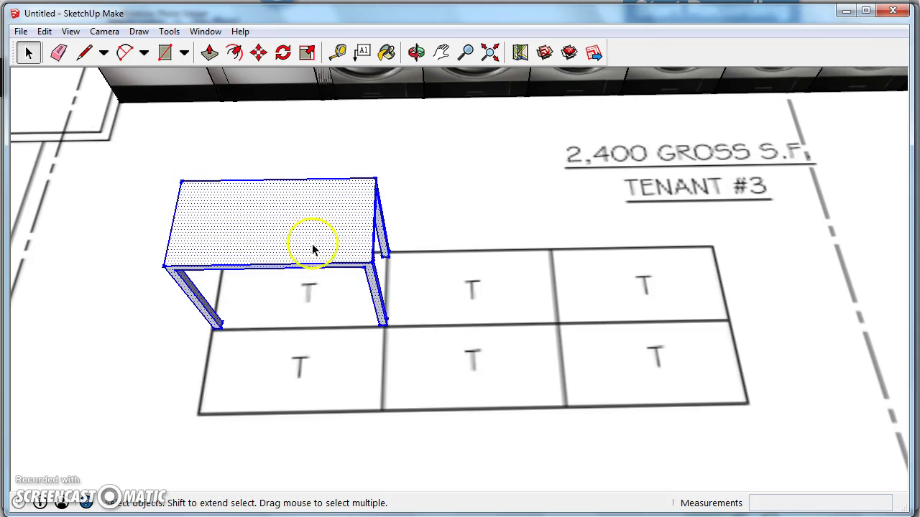
{"action": "right_click", "coordinate": [285, 223]}
{"action": "left_click", "coordinate": [333, 349]}
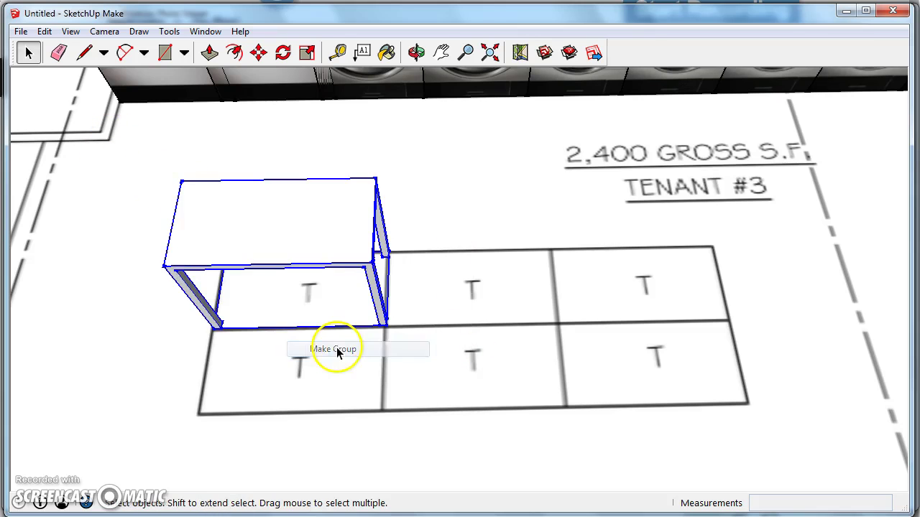
{"action": "left_click", "coordinate": [437, 237]}
{"action": "left_click", "coordinate": [319, 244]}
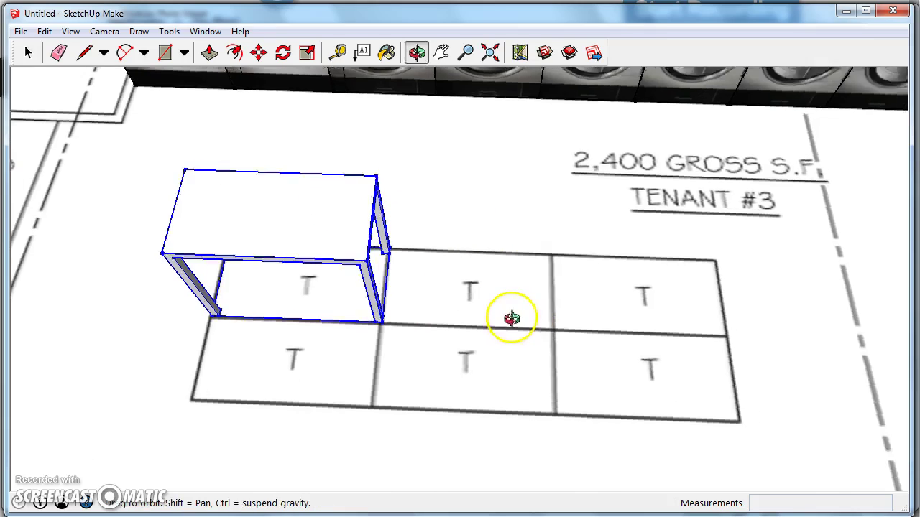
- Rotate the table group 180° using the Move tool's rotation grip
{"action": "middle_click_drag", "start_coordinate": [499, 316], "coordinate": [302, 221]}
{"action": "middle_click_drag", "start_coordinate": [262, 148], "coordinate": [366, 257]}
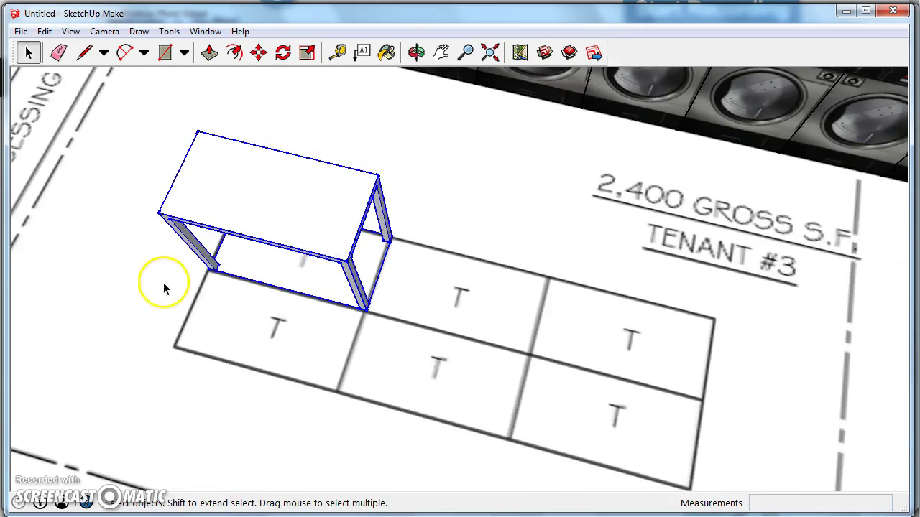
{"action": "middle_click_drag", "start_coordinate": [161, 288], "coordinate": [276, 216]}
{"action": "left_click", "coordinate": [258, 52]}
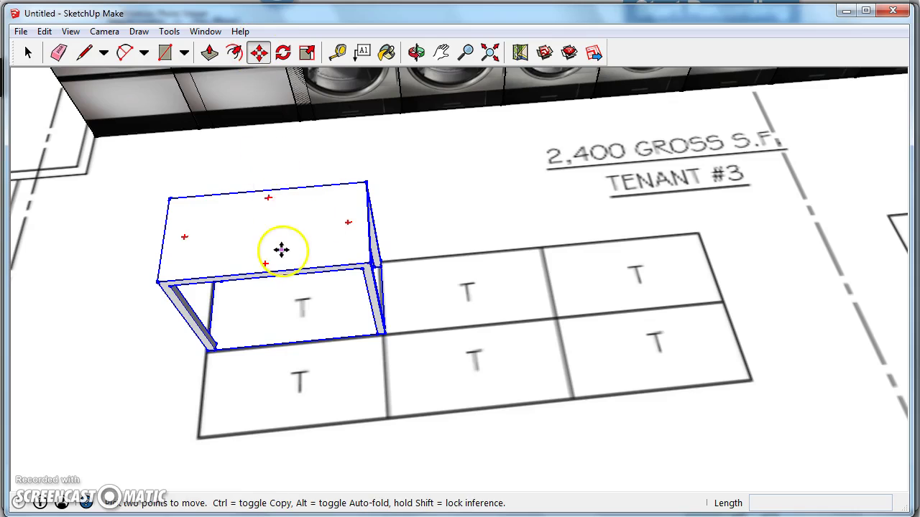
{"action": "left_click", "coordinate": [281, 251]}
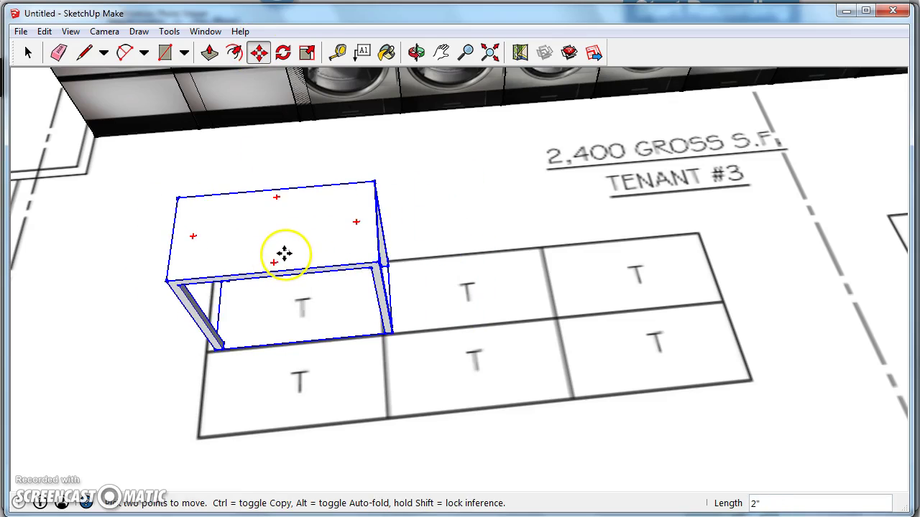
{"action": "left_click", "coordinate": [353, 220]}
{"action": "left_click", "coordinate": [218, 236]}
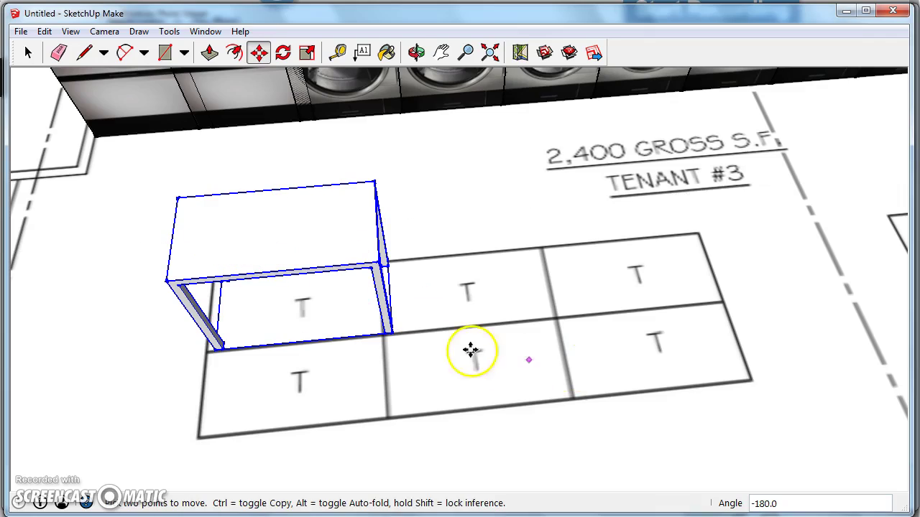
- Move the table by its leg corners onto the upper-left T box corners
{"action": "middle_click_drag", "start_coordinate": [302, 338], "coordinate": [420, 259]}
{"action": "scroll", "coordinate": [350, 322], "scroll_direction": "up", "scroll_amount": 3}
{"action": "middle_click_drag", "start_coordinate": [349, 322], "coordinate": [383, 349]}
{"action": "left_click", "coordinate": [419, 365]}
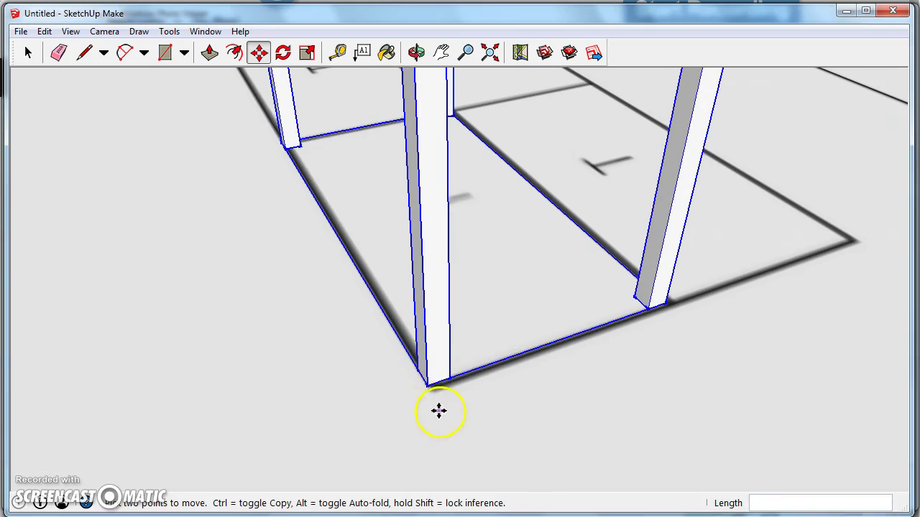
{"action": "scroll", "coordinate": [429, 390], "scroll_direction": "up", "scroll_amount": 5}
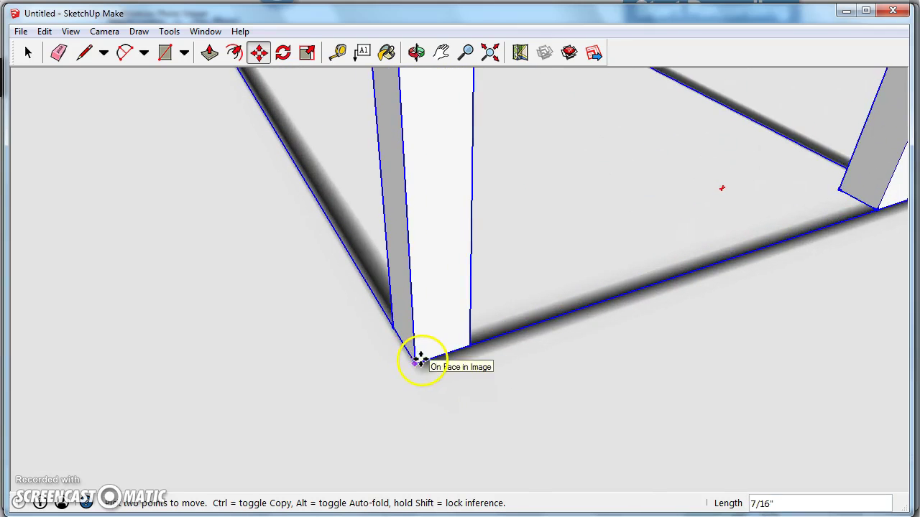
{"action": "left_click", "coordinate": [417, 359]}
{"action": "mouse_move", "coordinate": [597, 361]}
{"action": "middle_mouse_down", "text": "shift"}
{"action": "mouse_move", "coordinate": [615, 386]}
{"action": "mouse_move", "coordinate": [345, 332]}
{"action": "middle_mouse_up", "text": "shift"}
{"action": "mouse_move", "coordinate": [557, 368]}
{"action": "middle_mouse_down", "text": "shift"}
{"action": "mouse_move", "coordinate": [574, 374]}
{"action": "mouse_move", "coordinate": [537, 366]}
{"action": "middle_mouse_up", "text": "shift"}
{"action": "left_click", "coordinate": [572, 351]}
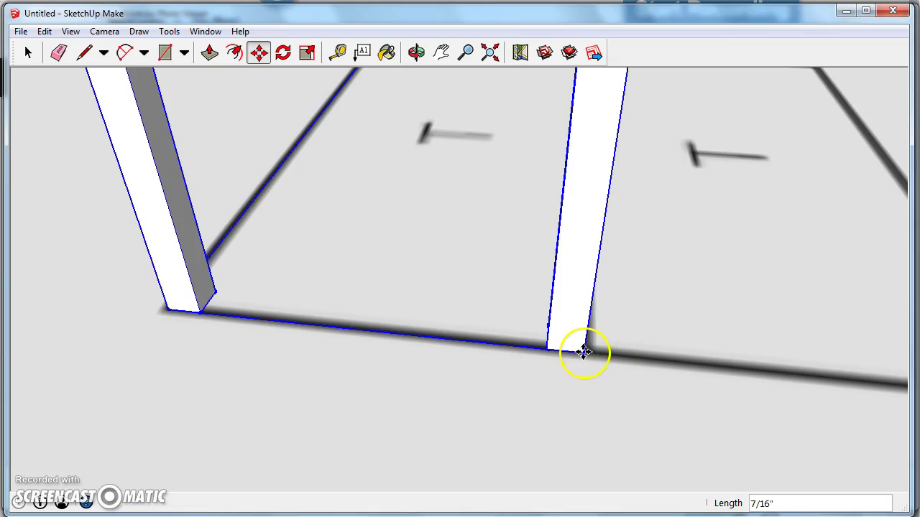
{"action": "middle_click_drag", "start_coordinate": [583, 351], "coordinate": [529, 380]}
{"action": "scroll", "coordinate": [453, 383], "scroll_direction": "down", "scroll_amount": 2}
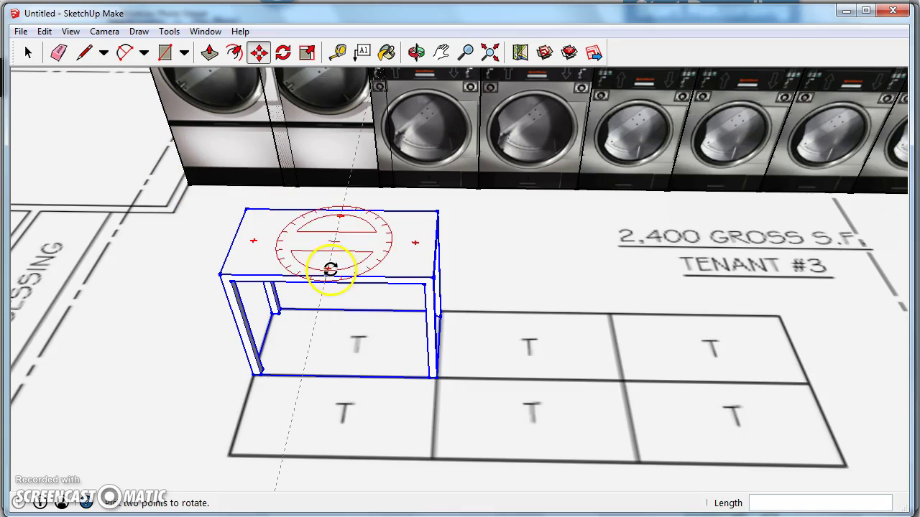
- Ctrl-copy the table onto the far right T box and add an evenly spaced middle copy
{"action": "right_click", "coordinate": [372, 245]}
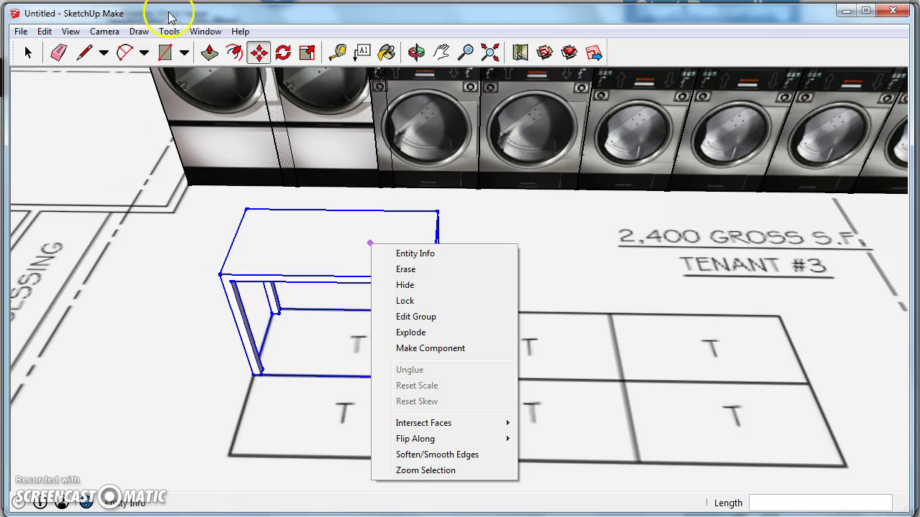
{"action": "left_click", "coordinate": [172, 14]}
{"action": "left_click", "coordinate": [45, 31]}
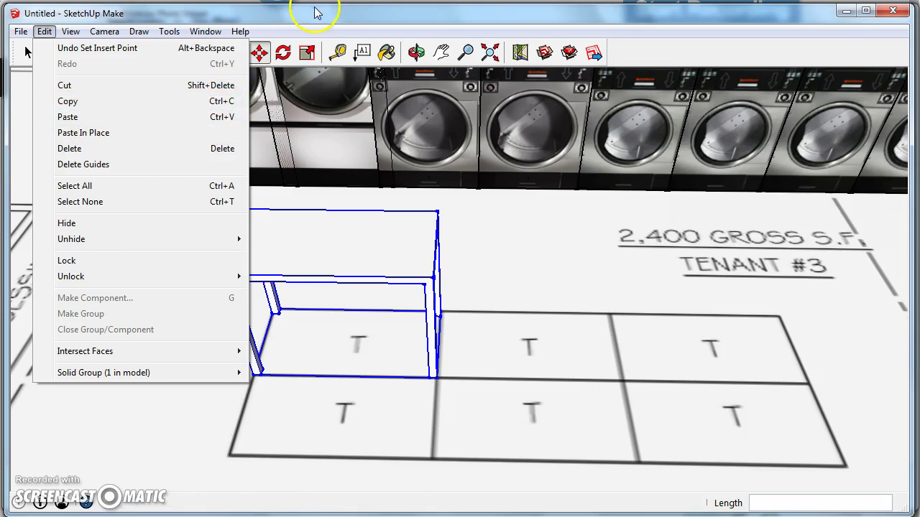
{"action": "left_click", "coordinate": [259, 53]}
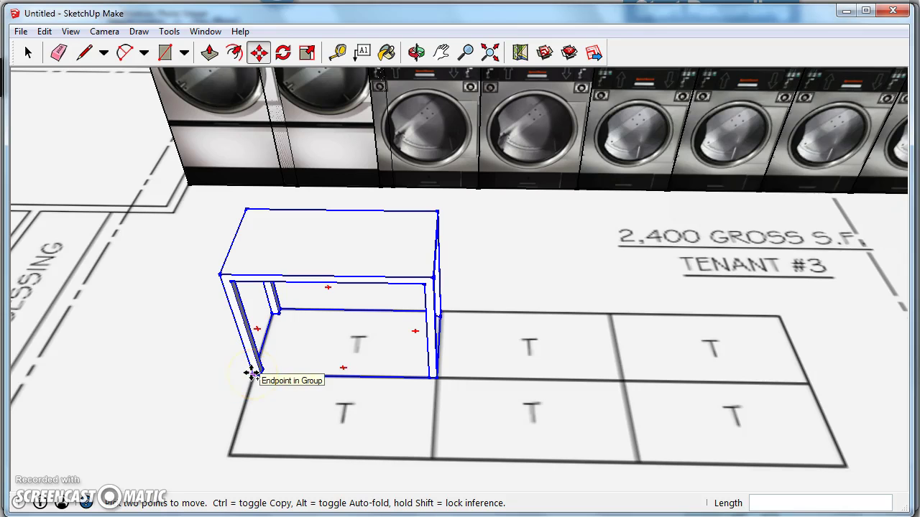
{"action": "key", "text": "ctrl"}
{"action": "left_click_drag", "start_coordinate": [252, 373], "coordinate": [623, 385]}
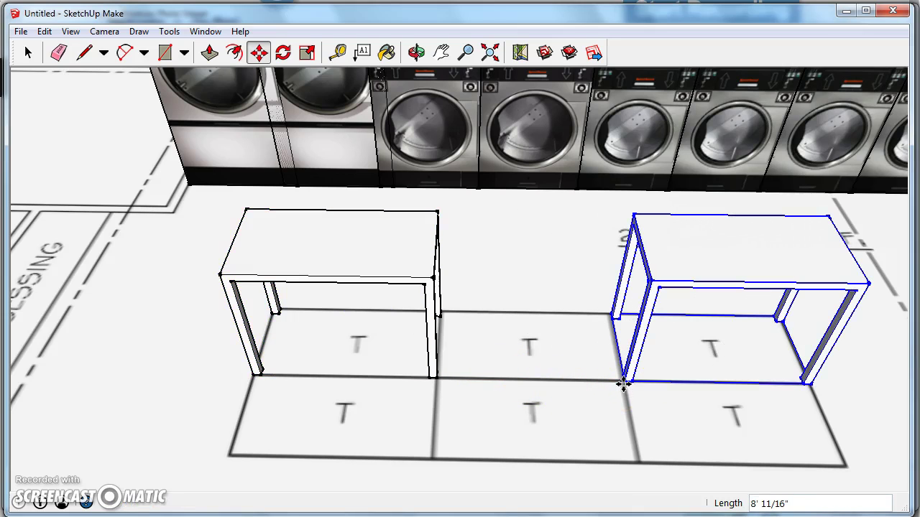
{"action": "left_click", "coordinate": [532, 378]}
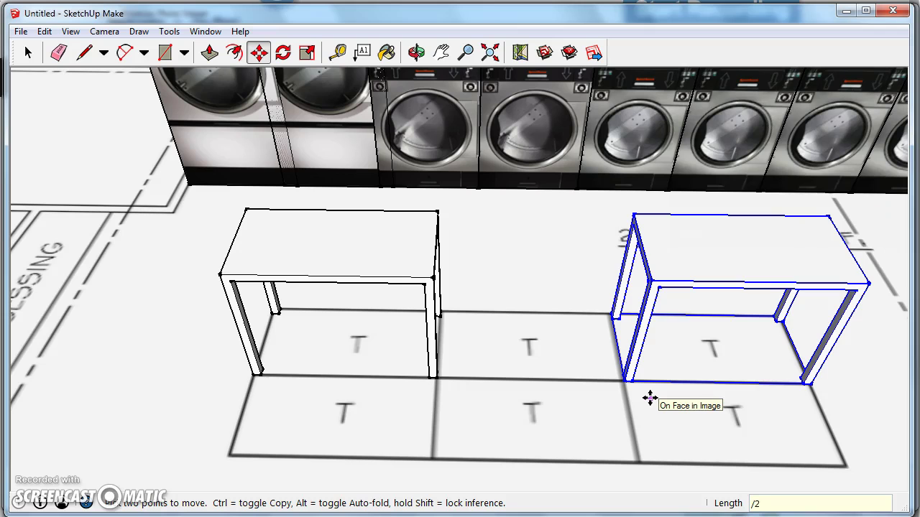
{"action": "key", "text": "Return"}
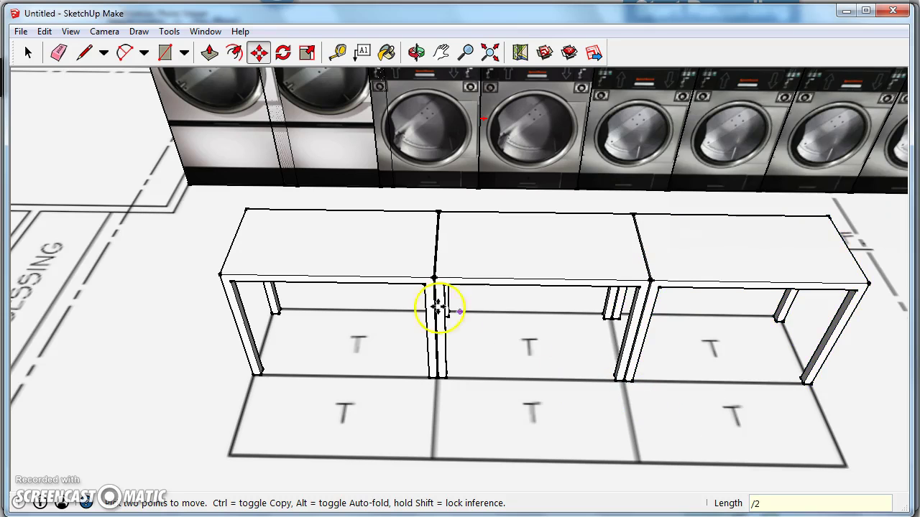
- Select all three tables in the top row
{"action": "key", "text": "space"}
{"action": "middle_click_drag", "start_coordinate": [750, 349], "coordinate": [612, 377]}
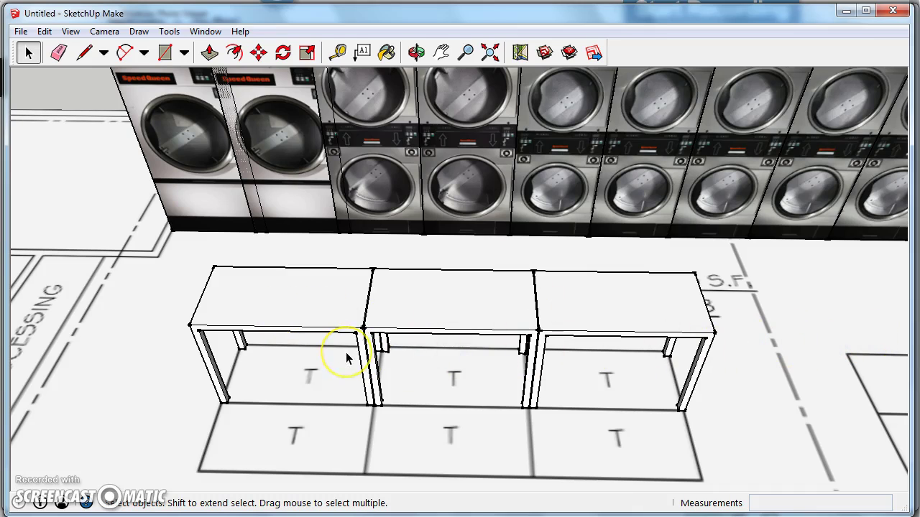
{"action": "middle_click_drag", "start_coordinate": [483, 385], "coordinate": [386, 294]}
{"action": "left_click", "coordinate": [361, 240]}
{"action": "left_click", "coordinate": [522, 249], "text": "shift"}
{"action": "left_click", "coordinate": [594, 252], "text": "shift"}
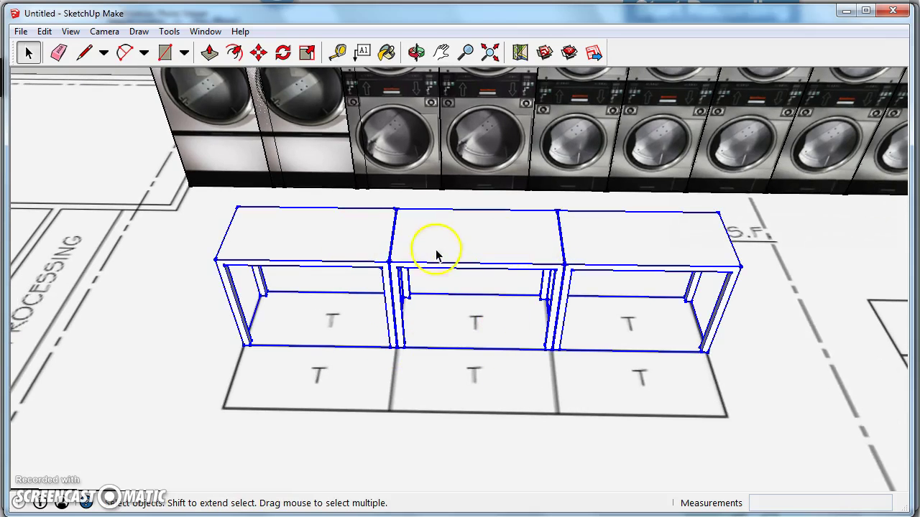
- Group the three tables and Ctrl-copy the row to a spot in front
{"action": "right_click", "coordinate": [321, 245]}
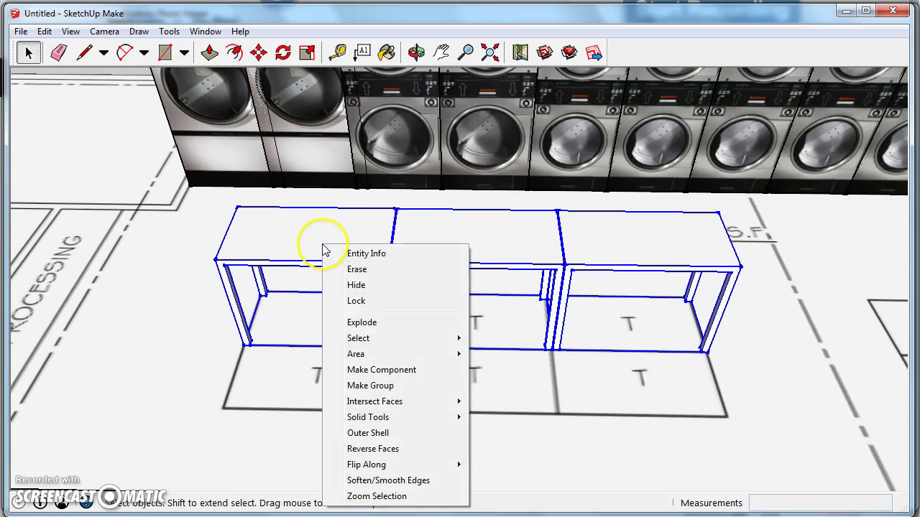
{"action": "left_click", "coordinate": [366, 387]}
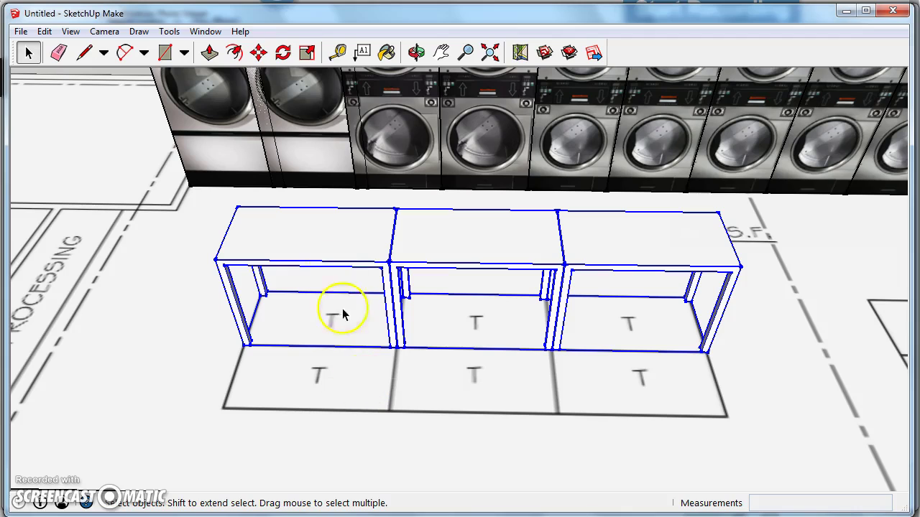
{"action": "left_click", "coordinate": [258, 54]}
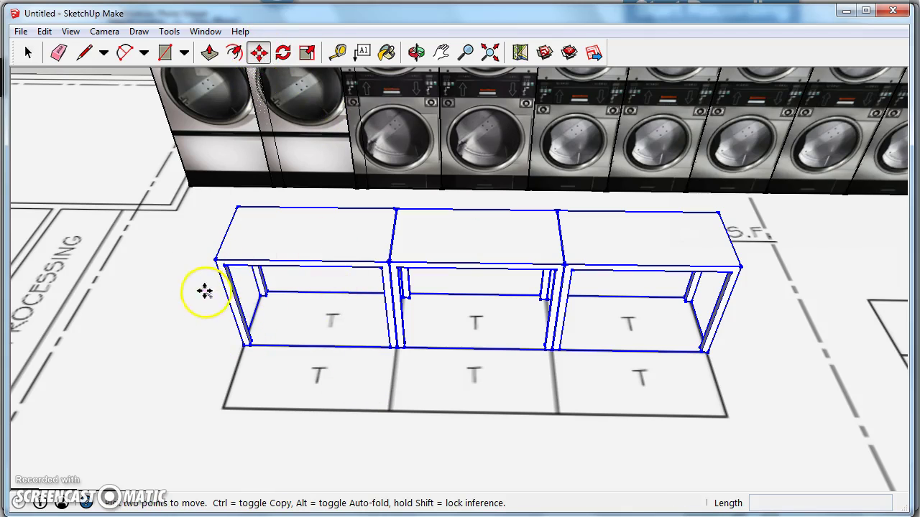
{"action": "left_click", "coordinate": [245, 347]}
{"action": "key", "text": "ctrl"}
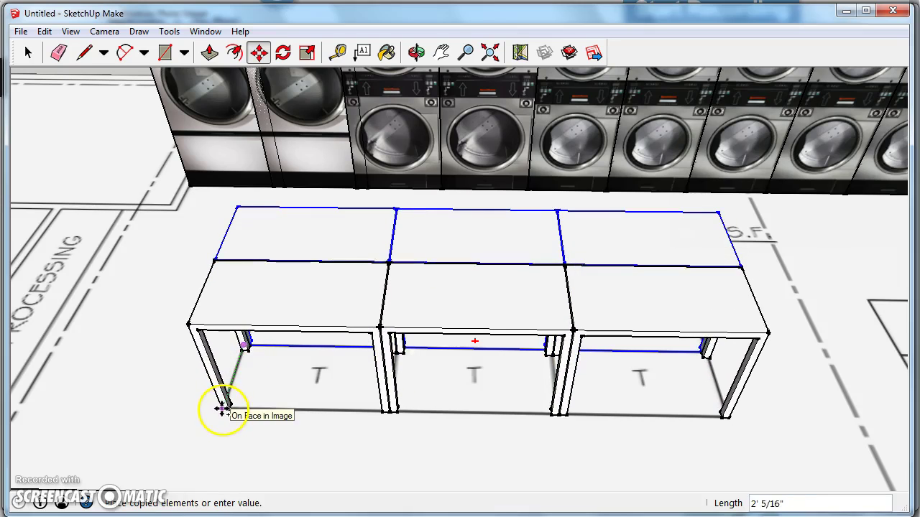
{"action": "left_click", "coordinate": [222, 408]}
{"action": "scroll", "coordinate": [503, 360], "scroll_direction": "down", "scroll_amount": 5}
{"action": "middle_click_drag", "start_coordinate": [508, 353], "coordinate": [496, 322]}
- Copy the table row along the red axis onto the right-hand T cells
{"action": "key", "text": "space"}
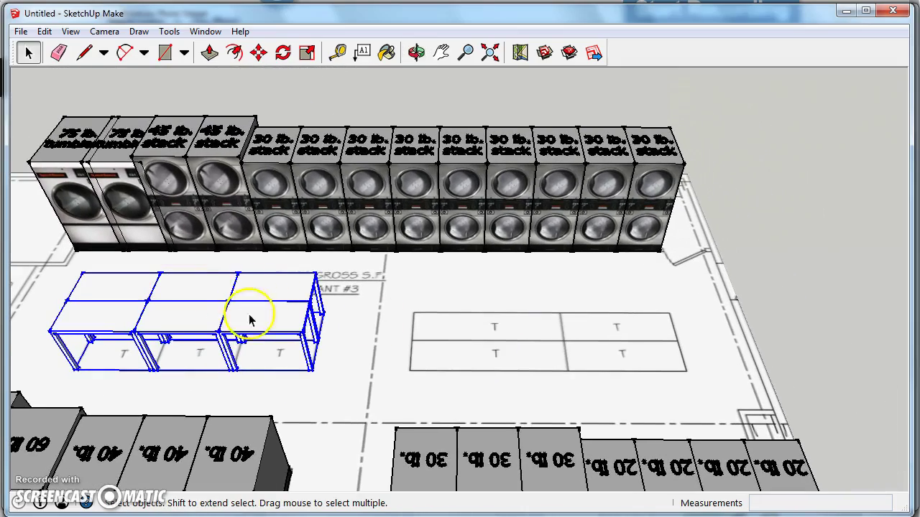
{"action": "left_click", "coordinate": [258, 53]}
{"action": "left_click", "coordinate": [105, 319]}
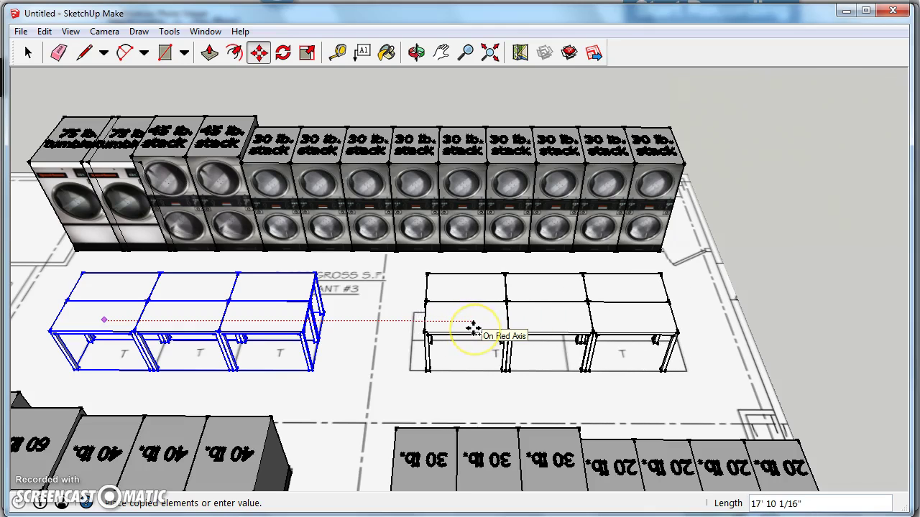
{"action": "left_click", "coordinate": [473, 328]}
{"action": "middle_click_drag", "start_coordinate": [406, 386], "coordinate": [376, 369]}
{"action": "scroll", "coordinate": [395, 383], "scroll_direction": "up", "scroll_amount": 5}
{"action": "key", "text": "space"}
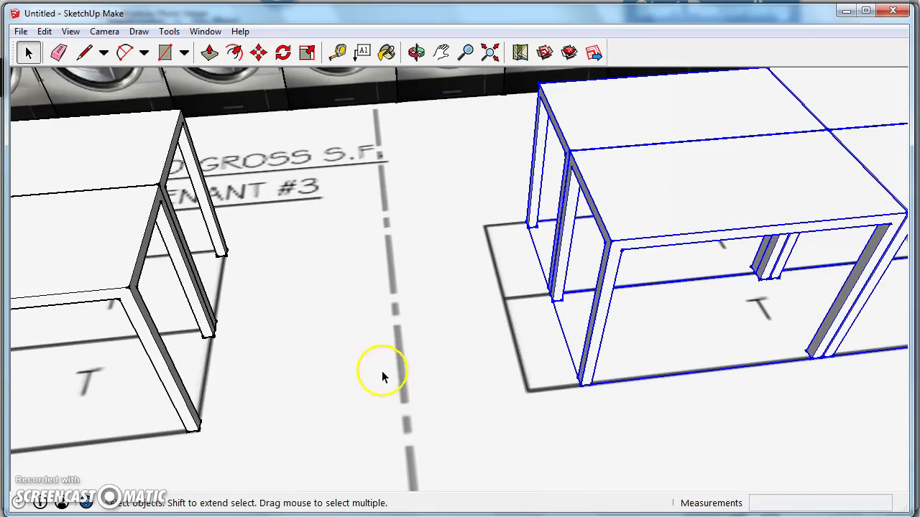
{"action": "left_click", "coordinate": [206, 375]}
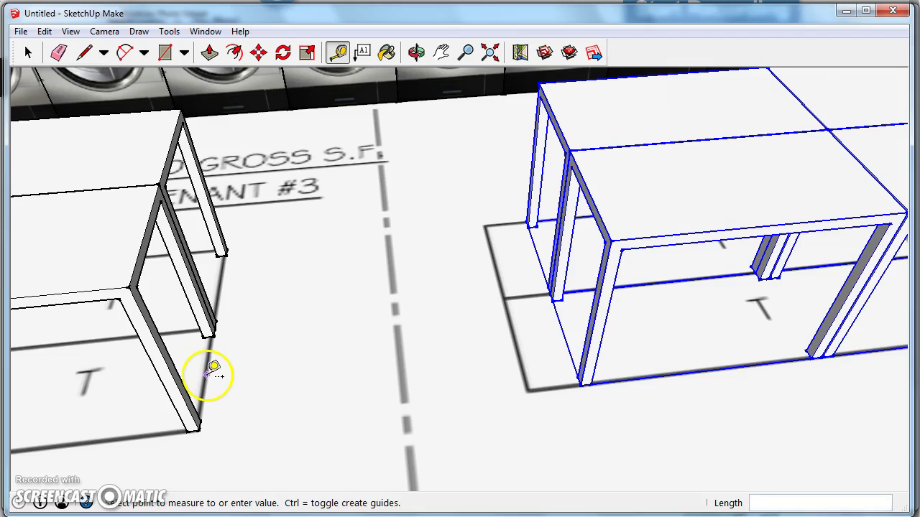
{"action": "right_click", "coordinate": [513, 338]}
{"action": "key", "text": "Escape"}
{"action": "key", "text": "space"}
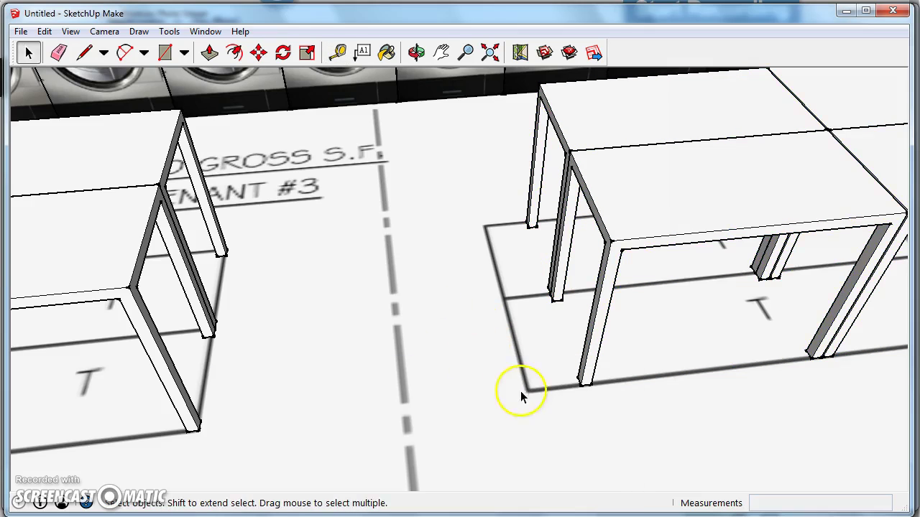
{"action": "middle_click_drag", "start_coordinate": [527, 399], "coordinate": [292, 360]}
- Orbit and zoom toward the restrooms until the Mechanical/Women wall fills the view
{"action": "scroll", "coordinate": [295, 373], "scroll_direction": "down", "scroll_amount": 3}
{"action": "middle_click_drag", "start_coordinate": [297, 390], "coordinate": [324, 293]}
{"action": "scroll", "coordinate": [331, 388], "scroll_direction": "up", "scroll_amount": 2}
{"action": "middle_click_drag", "start_coordinate": [345, 327], "coordinate": [405, 363]}
{"action": "middle_click_drag", "start_coordinate": [316, 287], "coordinate": [302, 279], "text": "shift"}
{"action": "scroll", "coordinate": [366, 421], "scroll_direction": "down", "scroll_amount": 4}
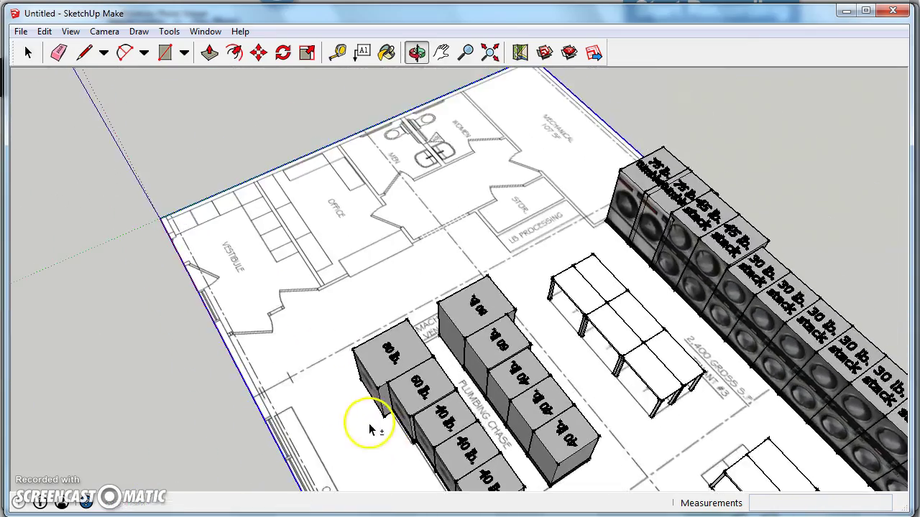
{"action": "mouse_move", "coordinate": [366, 421]}
{"action": "middle_mouse_down"}
{"action": "mouse_move", "coordinate": [353, 366]}
{"action": "mouse_move", "coordinate": [373, 298]}
{"action": "mouse_move", "coordinate": [407, 301]}
{"action": "mouse_move", "coordinate": [338, 263]}
{"action": "mouse_move", "coordinate": [474, 323]}
{"action": "middle_mouse_up"}
{"action": "scroll", "coordinate": [359, 324], "scroll_direction": "up", "scroll_amount": 3}
{"action": "scroll", "coordinate": [468, 312], "scroll_direction": "up", "scroll_amount": 1}
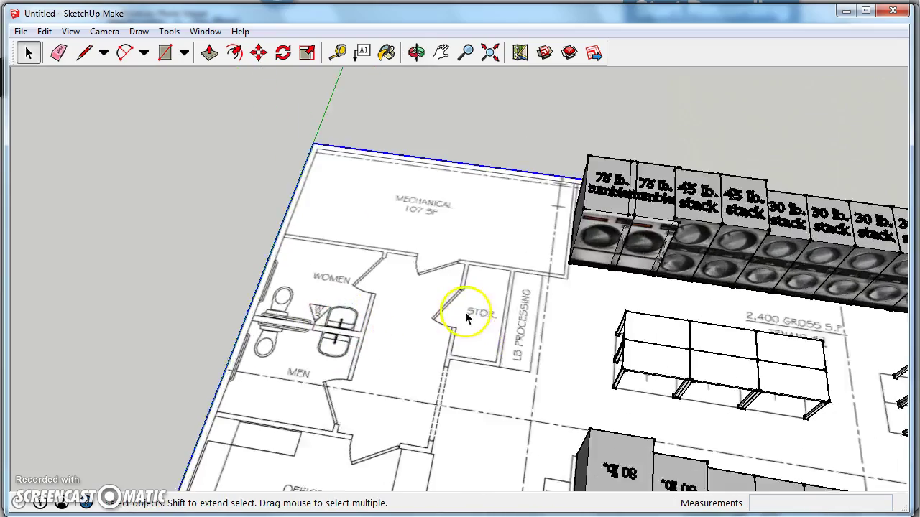
{"action": "scroll", "coordinate": [318, 240], "scroll_direction": "up", "scroll_amount": 2}
{"action": "middle_click_drag", "start_coordinate": [318, 240], "coordinate": [304, 298]}
{"action": "scroll", "coordinate": [316, 283], "scroll_direction": "up", "scroll_amount": 1}
{"action": "scroll", "coordinate": [314, 280], "scroll_direction": "up", "scroll_amount": 2}
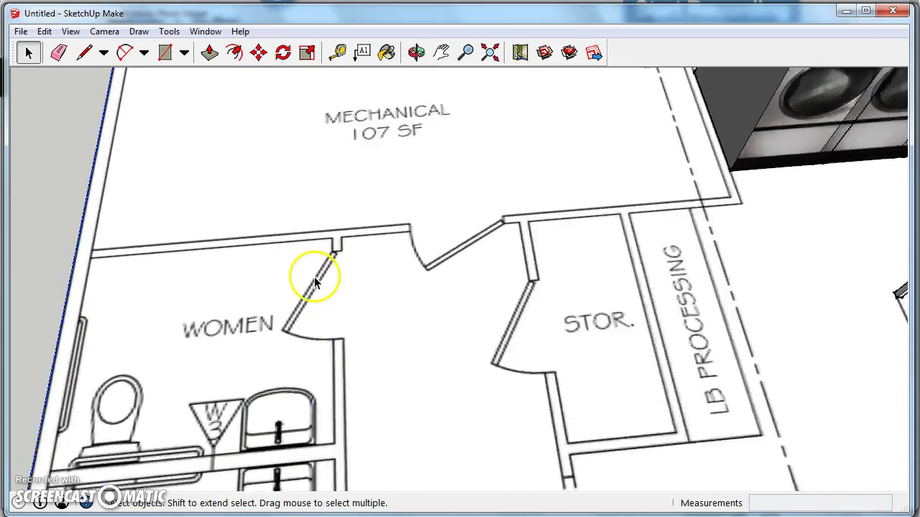
{"action": "scroll", "coordinate": [314, 277], "scroll_direction": "up", "scroll_amount": 1}
{"action": "mouse_move", "coordinate": [386, 251]}
{"action": "middle_mouse_down"}
{"action": "mouse_move", "coordinate": [520, 311]}
{"action": "mouse_move", "coordinate": [503, 339]}
{"action": "middle_mouse_up"}
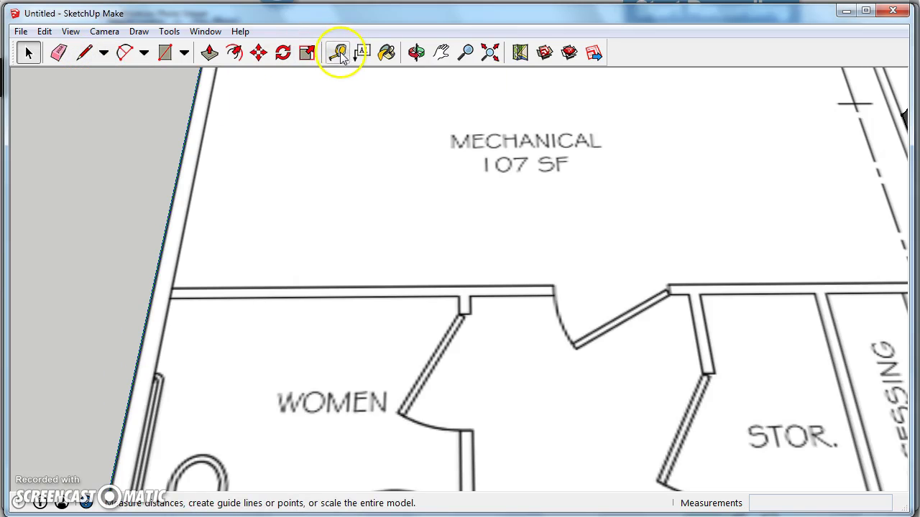
- Trace the Mechanical/women's restroom wall outline, small stub included, with Line into a closed face
{"action": "left_click", "coordinate": [84, 56]}
{"action": "scroll", "coordinate": [273, 283], "scroll_direction": "up", "scroll_amount": 3}
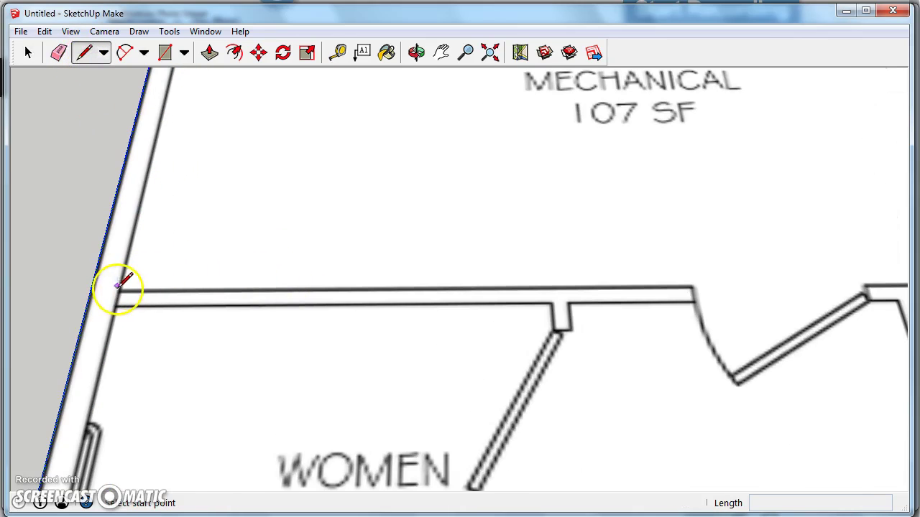
{"action": "left_click", "coordinate": [119, 290]}
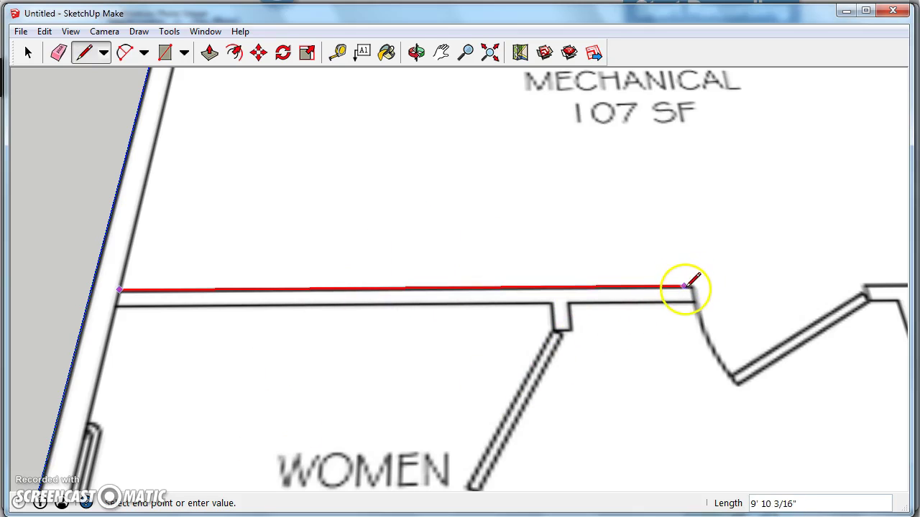
{"action": "left_click", "coordinate": [691, 286]}
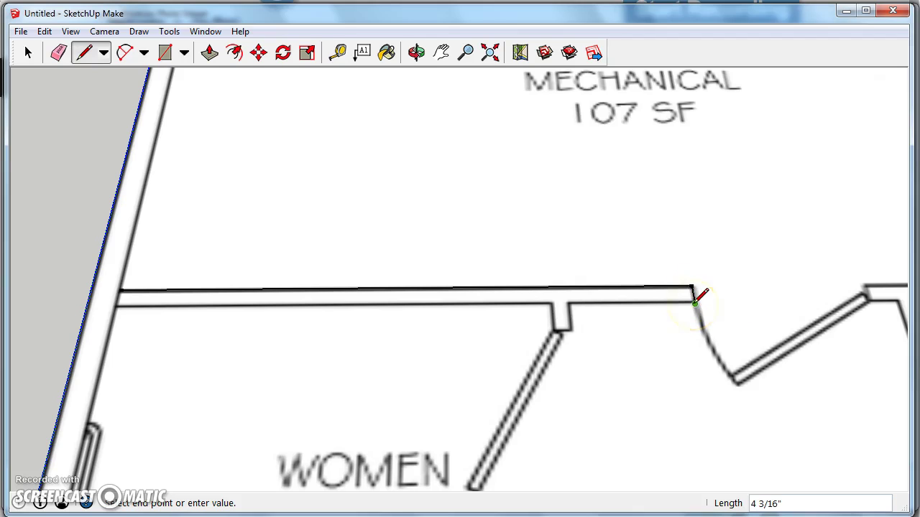
{"action": "left_click", "coordinate": [695, 303]}
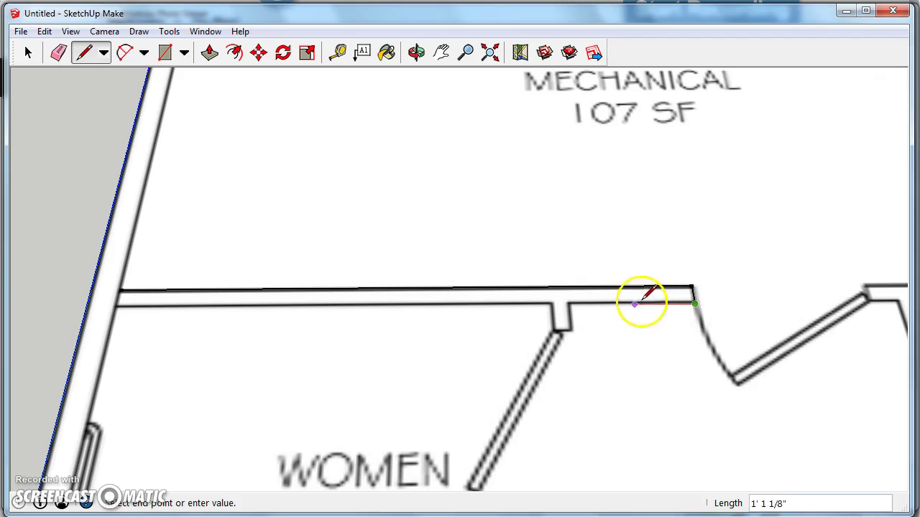
{"action": "left_click", "coordinate": [553, 329]}
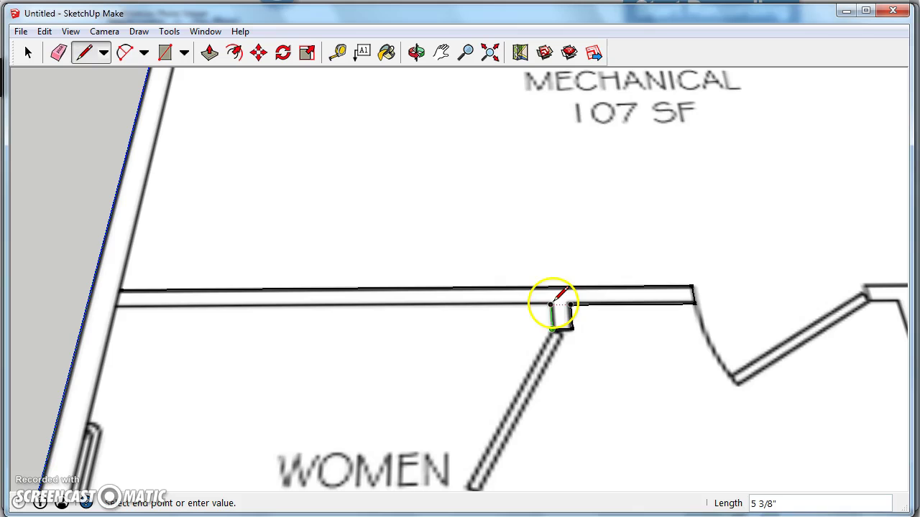
{"action": "left_click", "coordinate": [550, 305]}
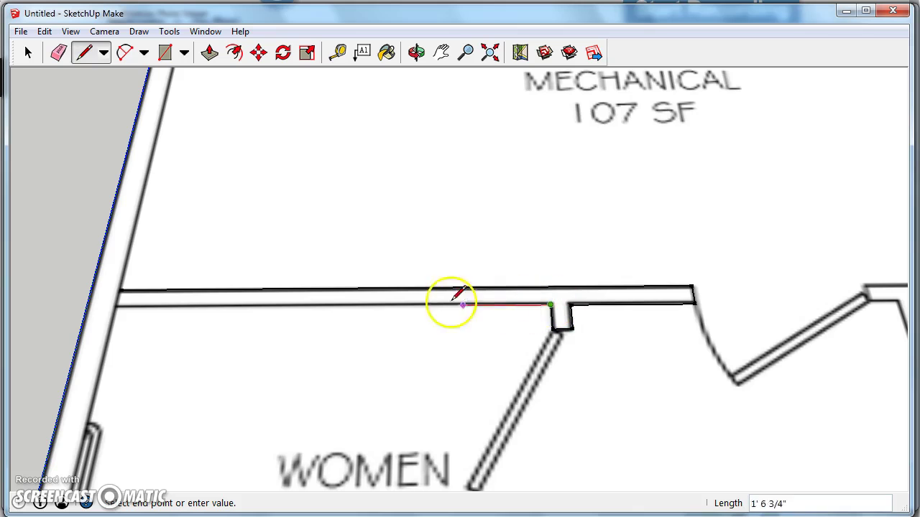
{"action": "left_click", "coordinate": [116, 307]}
{"action": "left_click", "coordinate": [119, 289]}
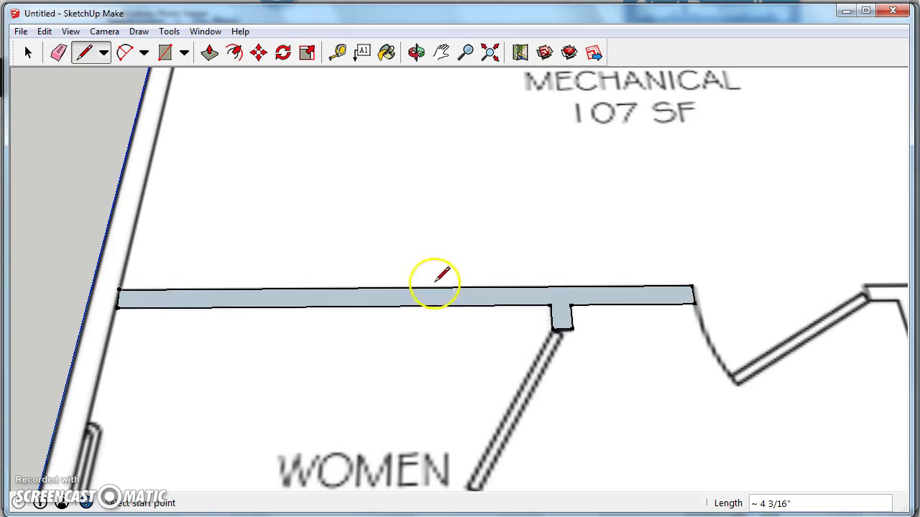
{"action": "scroll", "coordinate": [539, 402], "scroll_direction": "up", "scroll_amount": 1}
{"action": "scroll", "coordinate": [596, 373], "scroll_direction": "down", "scroll_amount": 3}
- Orbit and zoom the plan to bring the new Mechanical room wall face into view
{"action": "mouse_move", "coordinate": [692, 372]}
{"action": "middle_mouse_down"}
{"action": "mouse_move", "coordinate": [421, 304]}
{"action": "mouse_move", "coordinate": [390, 242]}
{"action": "mouse_move", "coordinate": [507, 366]}
{"action": "middle_mouse_up"}
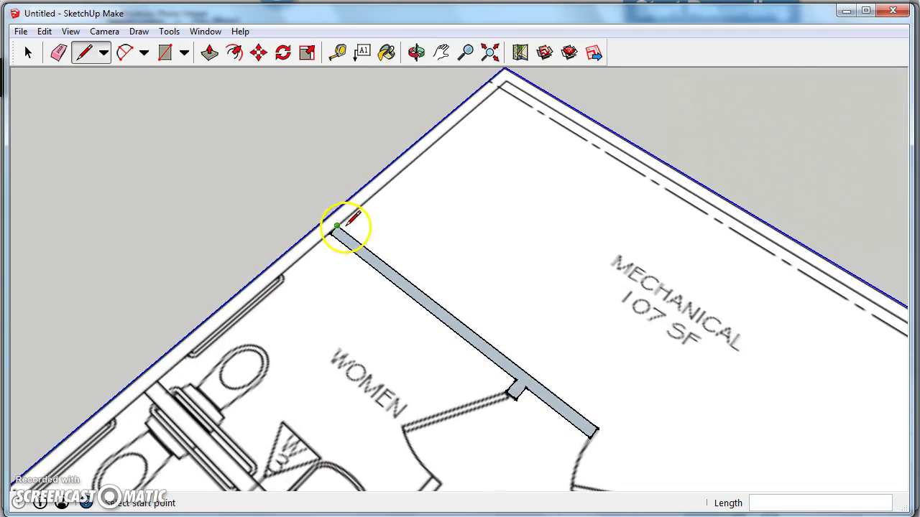
{"action": "mouse_move", "coordinate": [346, 230]}
{"action": "middle_mouse_down"}
{"action": "mouse_move", "coordinate": [349, 370]}
{"action": "mouse_move", "coordinate": [509, 323]}
{"action": "middle_mouse_up"}
{"action": "scroll", "coordinate": [522, 329], "scroll_direction": "up", "scroll_amount": 3}
{"action": "key", "text": "space"}
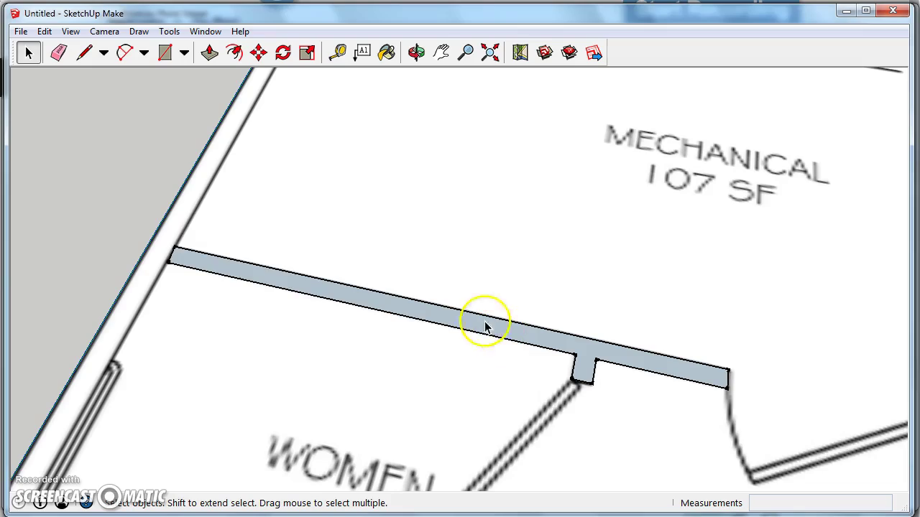
{"action": "middle_click_drag", "start_coordinate": [342, 329], "coordinate": [546, 386]}
{"action": "scroll", "coordinate": [298, 338], "scroll_direction": "down", "scroll_amount": 5}
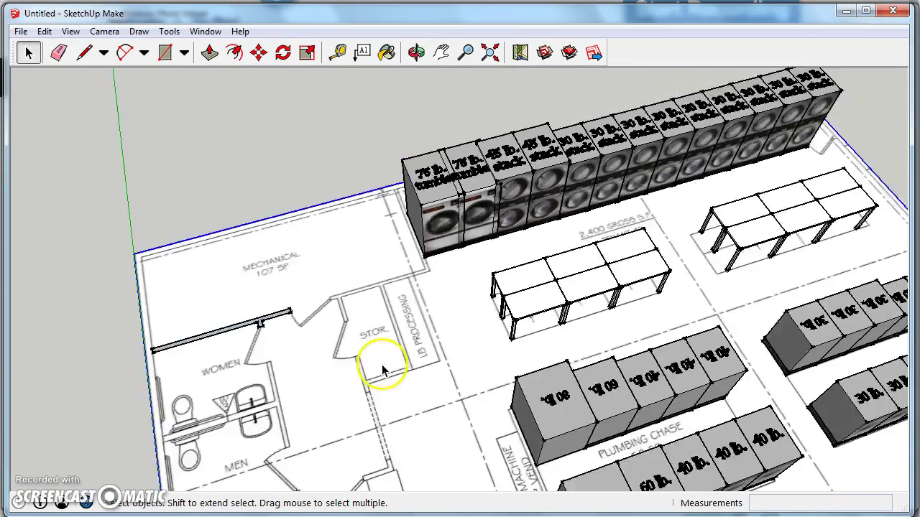
{"action": "middle_click_drag", "start_coordinate": [376, 366], "coordinate": [257, 205]}
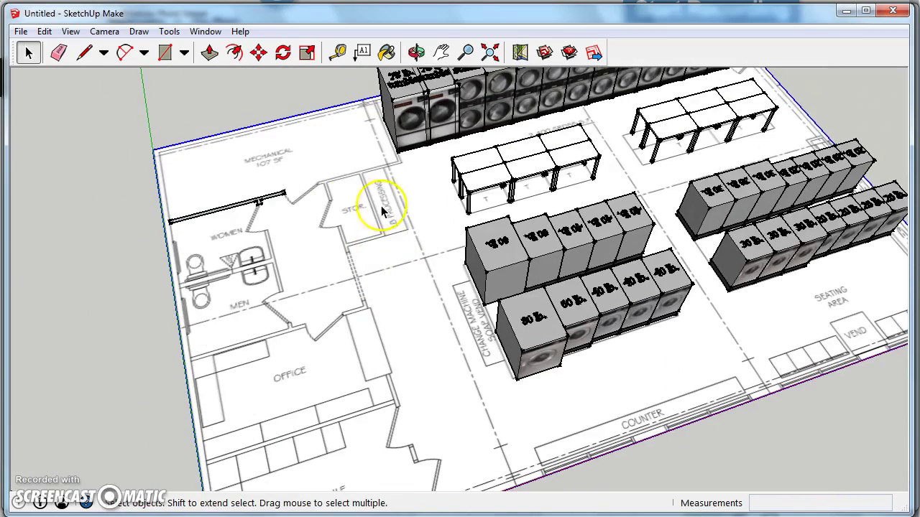
{"action": "middle_click_drag", "start_coordinate": [363, 207], "coordinate": [366, 323]}
{"action": "scroll", "coordinate": [381, 302], "scroll_direction": "up", "scroll_amount": 6}
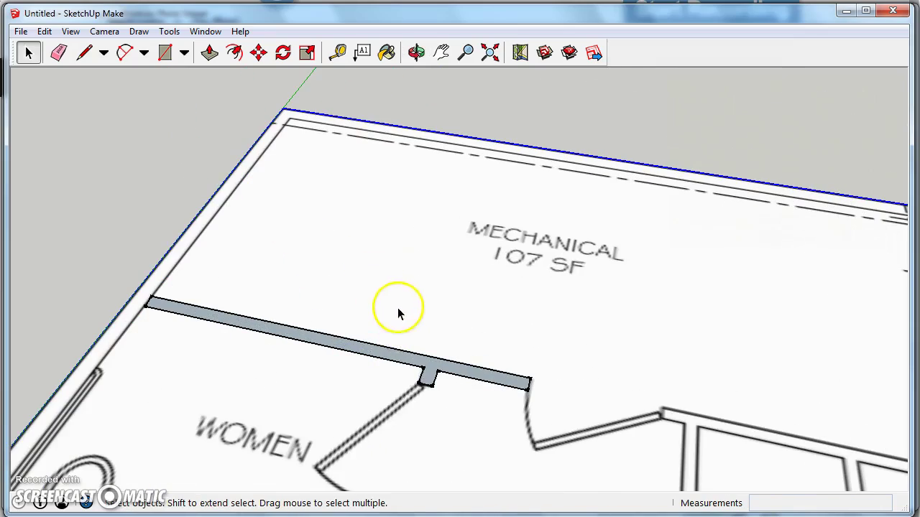
- Push/Pull the traced wall face up to 8'
{"action": "left_click", "coordinate": [210, 54]}
{"action": "left_click_drag", "start_coordinate": [279, 333], "coordinate": [223, 115]}
{"action": "type", "text": "8'"}
{"action": "key", "text": "Return"}
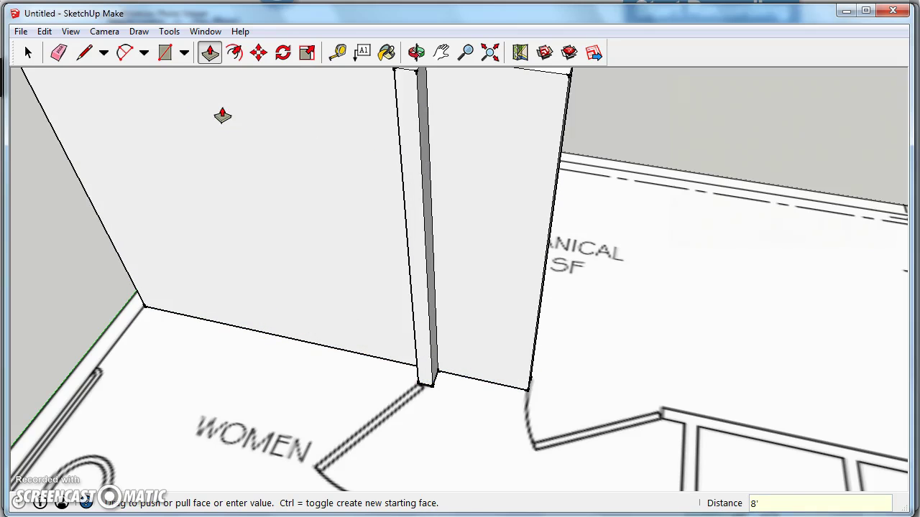
{"action": "scroll", "coordinate": [287, 179], "scroll_direction": "down", "scroll_amount": 3}
{"action": "middle_click_drag", "start_coordinate": [361, 237], "coordinate": [156, 388]}
{"action": "scroll", "coordinate": [460, 281], "scroll_direction": "down", "scroll_amount": 5}
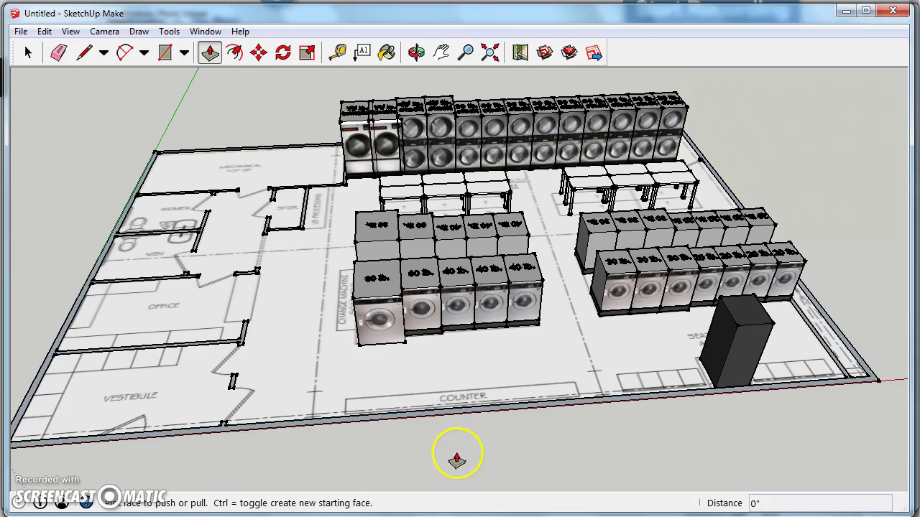
- Push/Pull the traced outer and remaining interior wall faces up to 8'
{"action": "middle_click_drag", "start_coordinate": [457, 459], "coordinate": [366, 370]}
{"action": "middle_click_drag", "start_coordinate": [309, 350], "coordinate": [425, 359]}
{"action": "key", "text": "p"}
{"action": "key", "text": "space"}
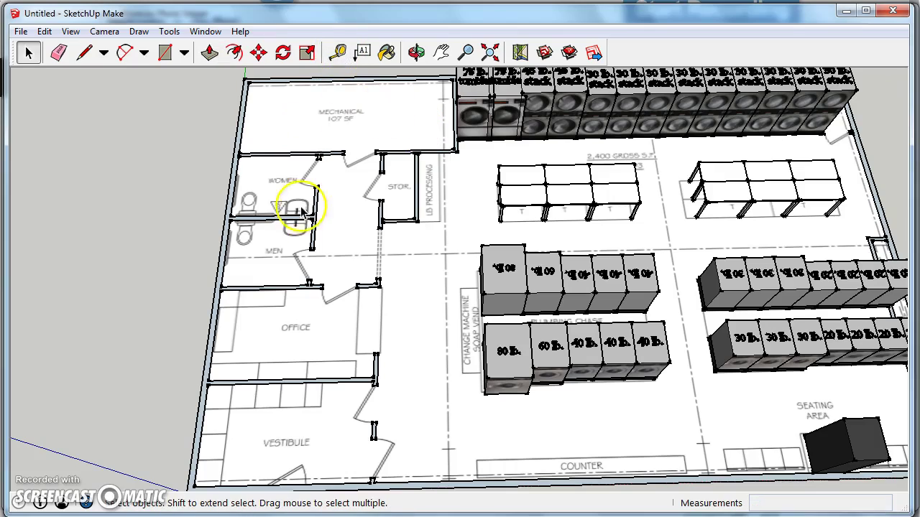
{"action": "middle_click_drag", "start_coordinate": [555, 422], "coordinate": [494, 387]}
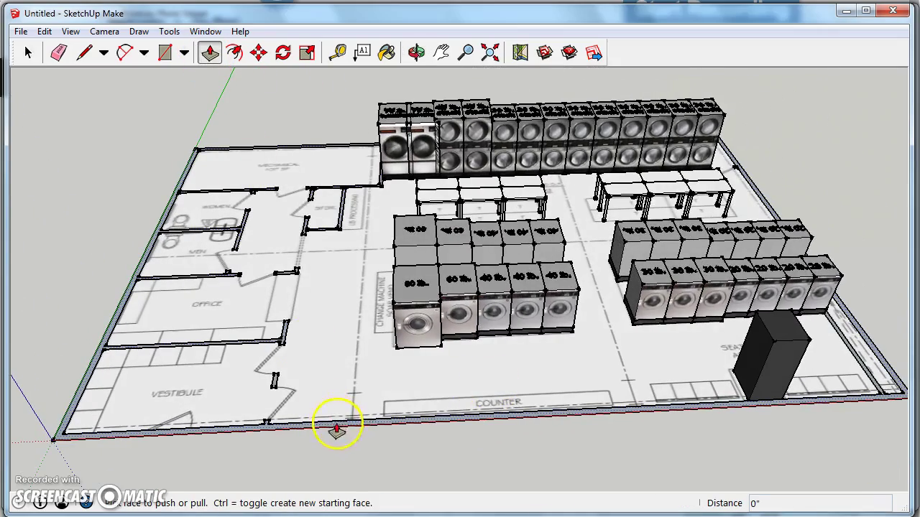
{"action": "left_click_drag", "start_coordinate": [395, 429], "coordinate": [390, 331]}
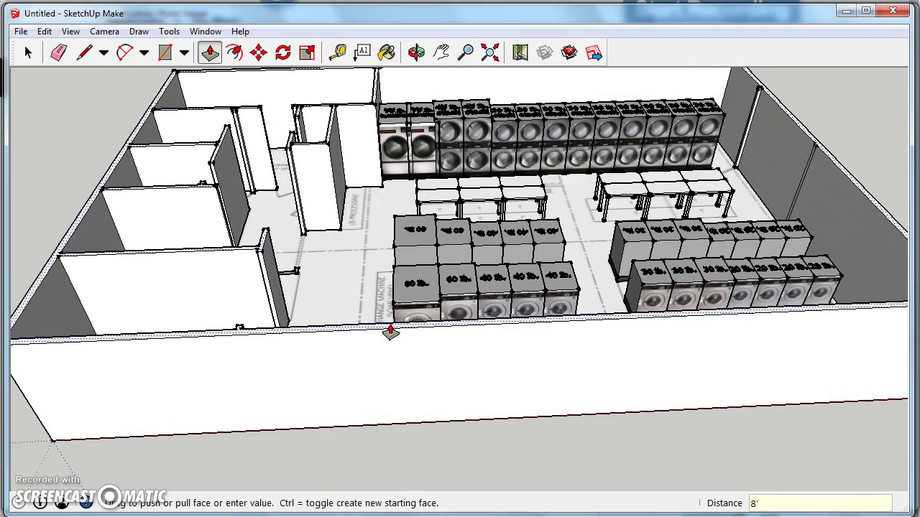
{"action": "type", "text": "8'"}
{"action": "key", "text": "Return"}
{"action": "middle_click_drag", "start_coordinate": [460, 350], "coordinate": [240, 263]}
- Raise the wall piece beside the vestibule door and the L-shaped wall piece to 8'
{"action": "scroll", "coordinate": [276, 243], "scroll_direction": "up", "scroll_amount": 3}
{"action": "scroll", "coordinate": [276, 243], "scroll_direction": "down", "scroll_amount": 3}
{"action": "scroll", "coordinate": [403, 338], "scroll_direction": "up", "scroll_amount": 5}
{"action": "scroll", "coordinate": [415, 348], "scroll_direction": "up", "scroll_amount": 2}
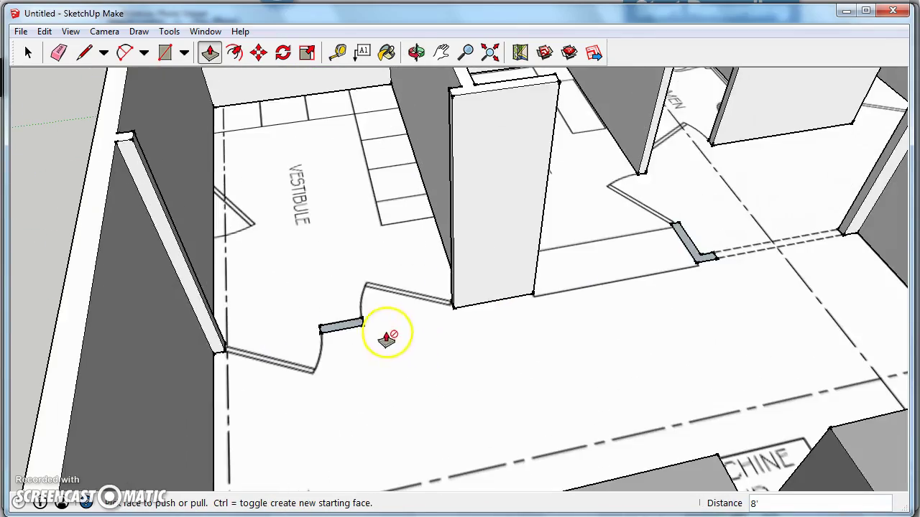
{"action": "left_click_drag", "start_coordinate": [339, 327], "coordinate": [285, 228]}
{"action": "scroll", "coordinate": [284, 230], "scroll_direction": "down", "scroll_amount": 1}
{"action": "middle_click_drag", "start_coordinate": [285, 230], "coordinate": [544, 343]}
{"action": "left_click_drag", "start_coordinate": [553, 307], "coordinate": [551, 225]}
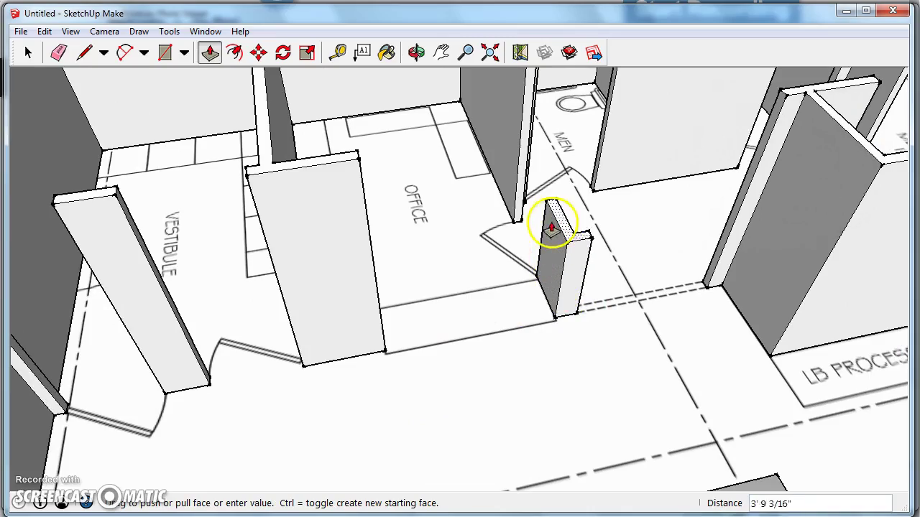
{"action": "type", "text": "8'"}
{"action": "key", "text": "Return"}
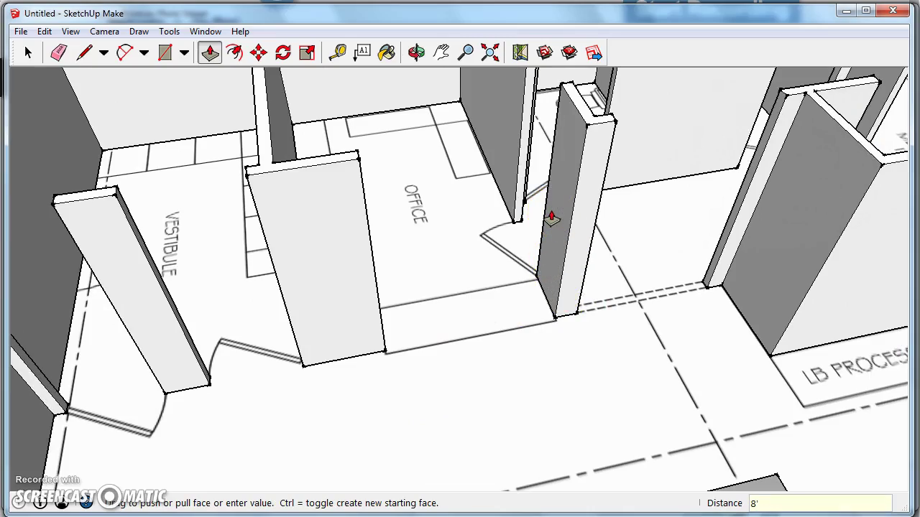
- Orbit from the 30 lb washer stacks down to eye level with the MEN doorway wall posts
{"action": "middle_click_drag", "start_coordinate": [550, 225], "coordinate": [438, 278]}
{"action": "scroll", "coordinate": [438, 277], "scroll_direction": "up", "scroll_amount": 3}
{"action": "scroll", "coordinate": [496, 348], "scroll_direction": "up", "scroll_amount": 2}
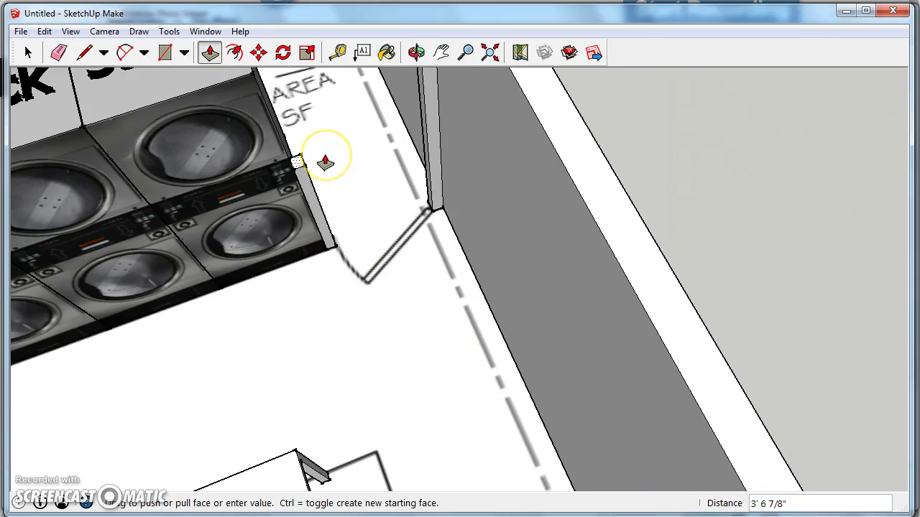
{"action": "middle_click_drag", "start_coordinate": [325, 163], "coordinate": [335, 362]}
{"action": "scroll", "coordinate": [446, 259], "scroll_direction": "up", "scroll_amount": 2}
{"action": "scroll", "coordinate": [289, 165], "scroll_direction": "down", "scroll_amount": 5}
{"action": "scroll", "coordinate": [426, 308], "scroll_direction": "up", "scroll_amount": 3}
{"action": "scroll", "coordinate": [439, 302], "scroll_direction": "up", "scroll_amount": 5}
{"action": "middle_click_drag", "start_coordinate": [438, 302], "coordinate": [393, 411]}
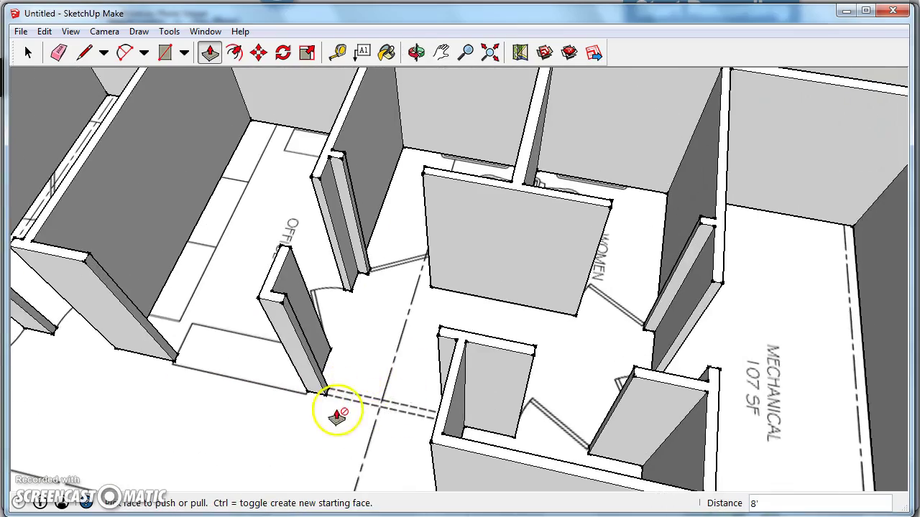
{"action": "middle_click_drag", "start_coordinate": [338, 415], "coordinate": [409, 218]}
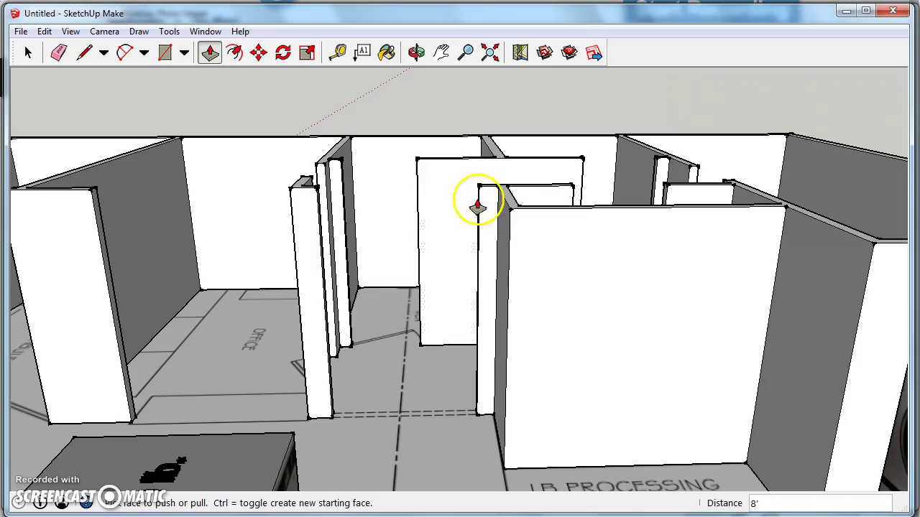
{"action": "middle_click_drag", "start_coordinate": [366, 224], "coordinate": [319, 294]}
{"action": "scroll", "coordinate": [312, 263], "scroll_direction": "up", "scroll_amount": 6}
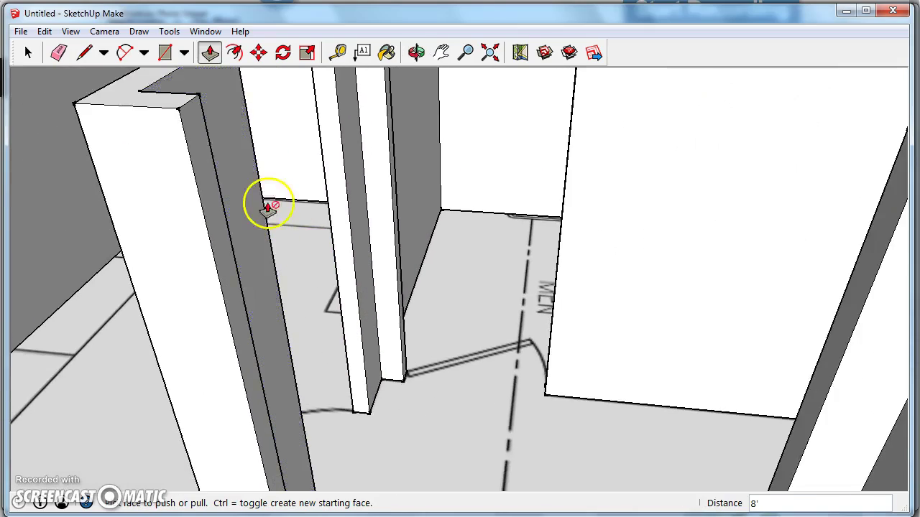
- Place a guide 1' below the doorway post's top and draw a line across its side face
{"action": "middle_click_drag", "start_coordinate": [270, 206], "coordinate": [270, 262], "text": "shift"}
{"action": "key", "text": "l"}
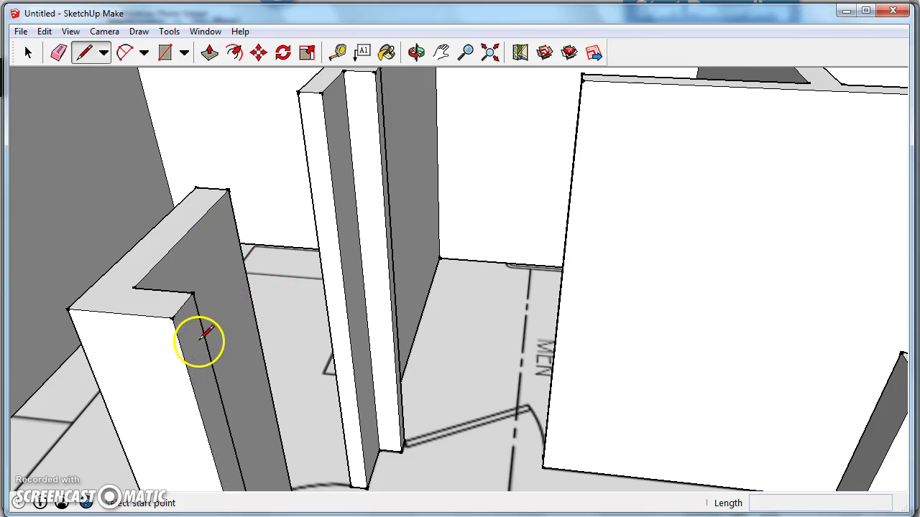
{"action": "middle_click_drag", "start_coordinate": [232, 390], "coordinate": [349, 266]}
{"action": "scroll", "coordinate": [372, 308], "scroll_direction": "up", "scroll_amount": 3}
{"action": "key", "text": "t"}
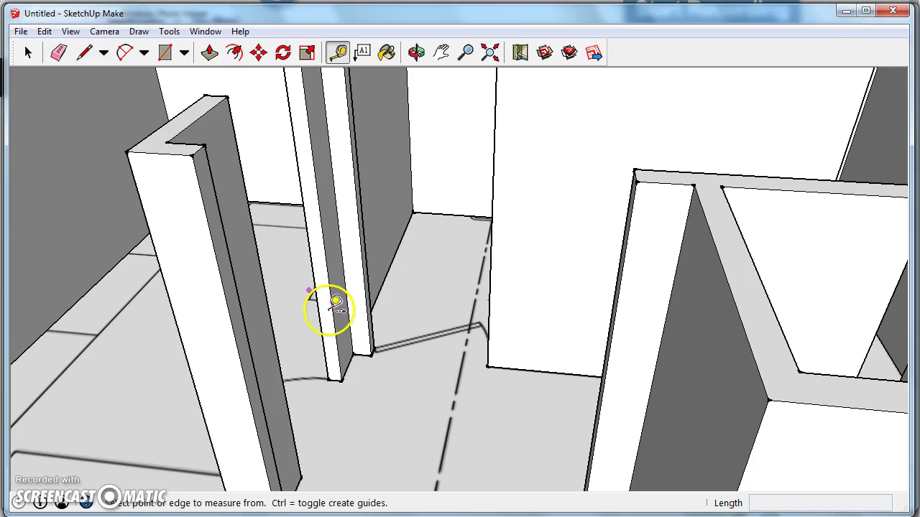
{"action": "scroll", "coordinate": [198, 153], "scroll_direction": "up", "scroll_amount": 2}
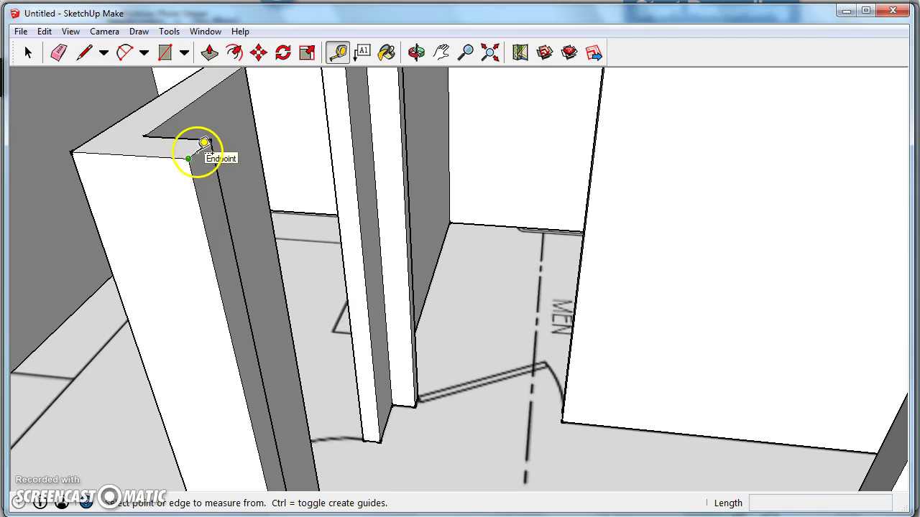
{"action": "left_click", "coordinate": [201, 148]}
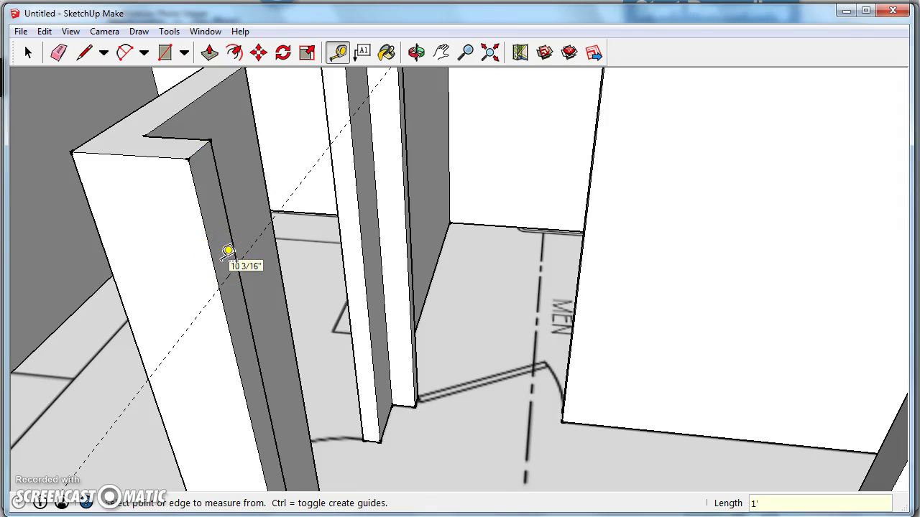
{"action": "scroll", "coordinate": [228, 268], "scroll_direction": "down", "scroll_amount": 2}
{"action": "scroll", "coordinate": [224, 277], "scroll_direction": "up", "scroll_amount": 2}
{"action": "key", "text": "Escape"}
{"action": "key", "text": "l"}
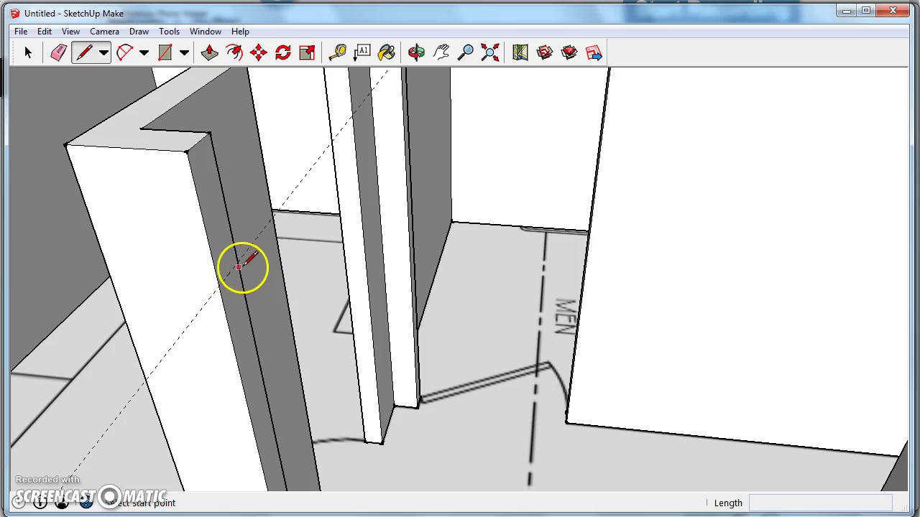
{"action": "left_click", "coordinate": [237, 262]}
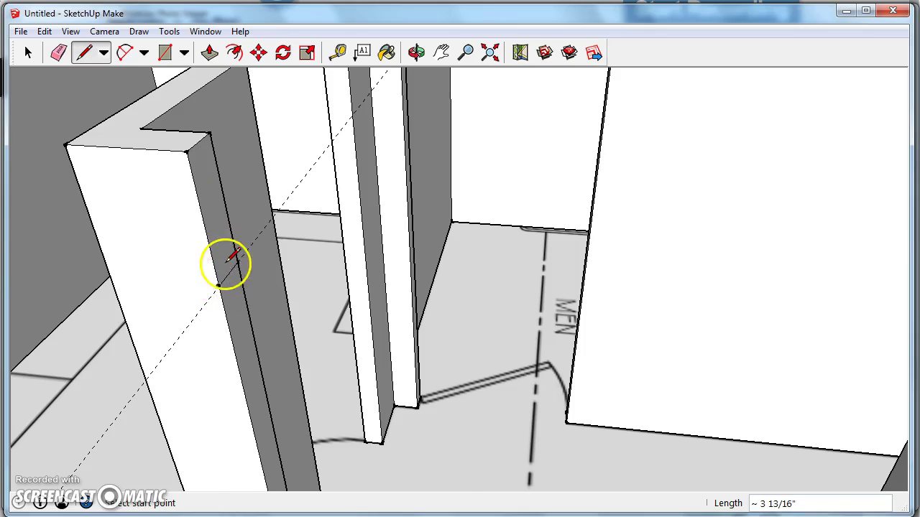
- Push/Pull the post's upper side face out to the right wall, forming a header about 5' long
{"action": "scroll", "coordinate": [227, 268], "scroll_direction": "down", "scroll_amount": 2}
{"action": "scroll", "coordinate": [194, 288], "scroll_direction": "up", "scroll_amount": 2}
{"action": "key", "text": "p"}
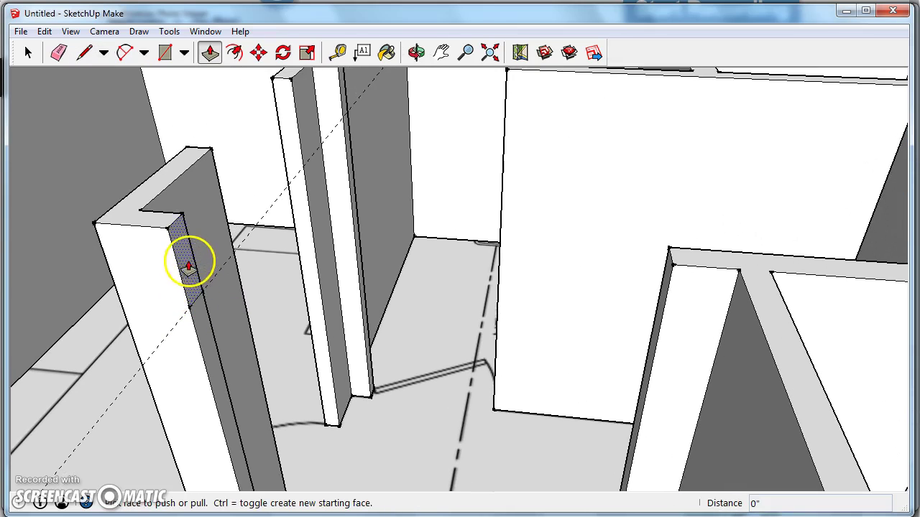
{"action": "left_click_drag", "start_coordinate": [189, 263], "coordinate": [658, 322]}
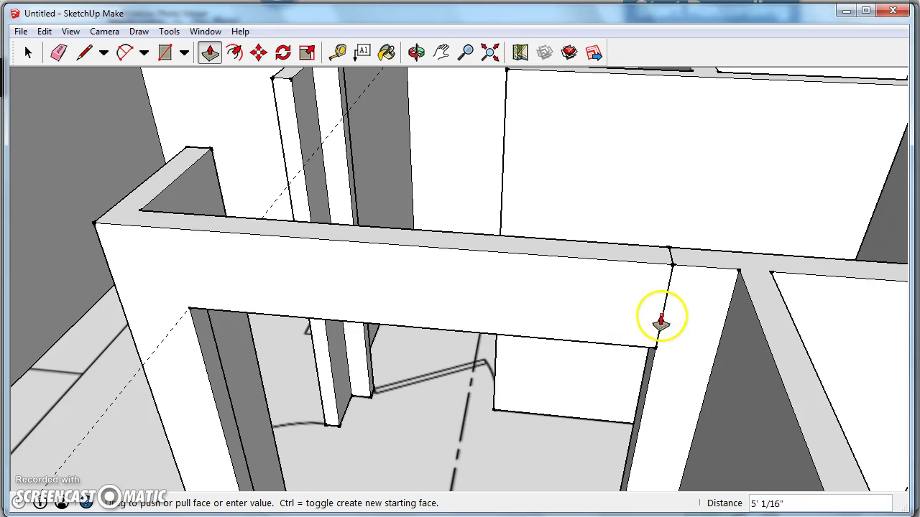
{"action": "middle_click_drag", "start_coordinate": [622, 320], "coordinate": [548, 324]}
{"action": "scroll", "coordinate": [557, 332], "scroll_direction": "up", "scroll_amount": 1}
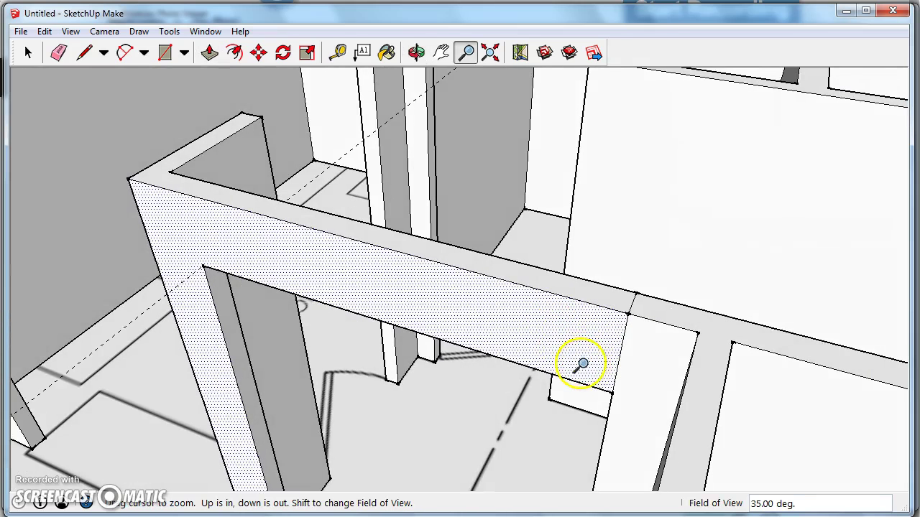
{"action": "key", "text": "e"}
{"action": "mouse_move", "coordinate": [630, 343]}
{"action": "middle_mouse_down"}
{"action": "mouse_move", "coordinate": [530, 376]}
{"action": "mouse_move", "coordinate": [287, 371]}
{"action": "mouse_move", "coordinate": [360, 269]}
{"action": "mouse_move", "coordinate": [319, 324]}
{"action": "mouse_move", "coordinate": [521, 294]}
{"action": "mouse_move", "coordinate": [507, 281]}
{"action": "middle_mouse_up"}
- Orbit over the floor plan to the office wall corner beside the opening
{"action": "scroll", "coordinate": [509, 234], "scroll_direction": "down", "scroll_amount": 3}
{"action": "middle_click_drag", "start_coordinate": [456, 300], "coordinate": [448, 328]}
{"action": "scroll", "coordinate": [530, 328], "scroll_direction": "down", "scroll_amount": 3}
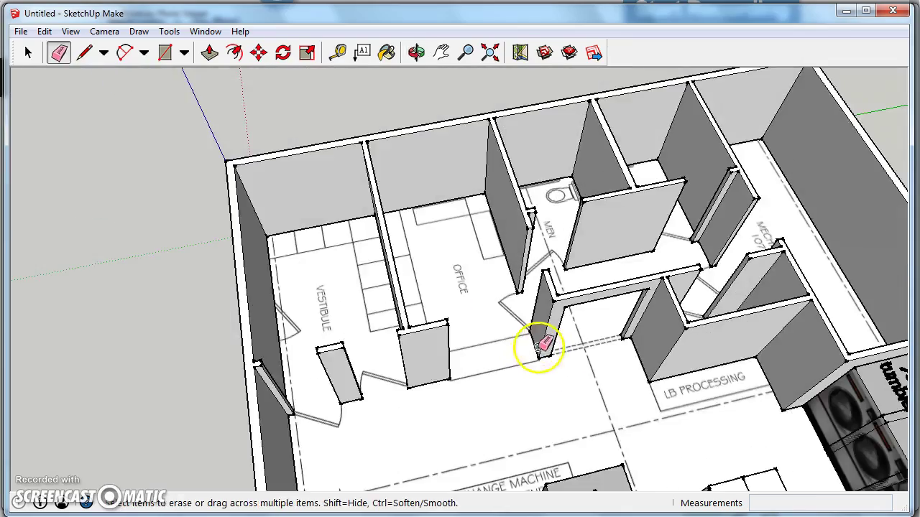
{"action": "middle_click_drag", "start_coordinate": [529, 328], "coordinate": [419, 339]}
{"action": "scroll", "coordinate": [416, 340], "scroll_direction": "up", "scroll_amount": 8}
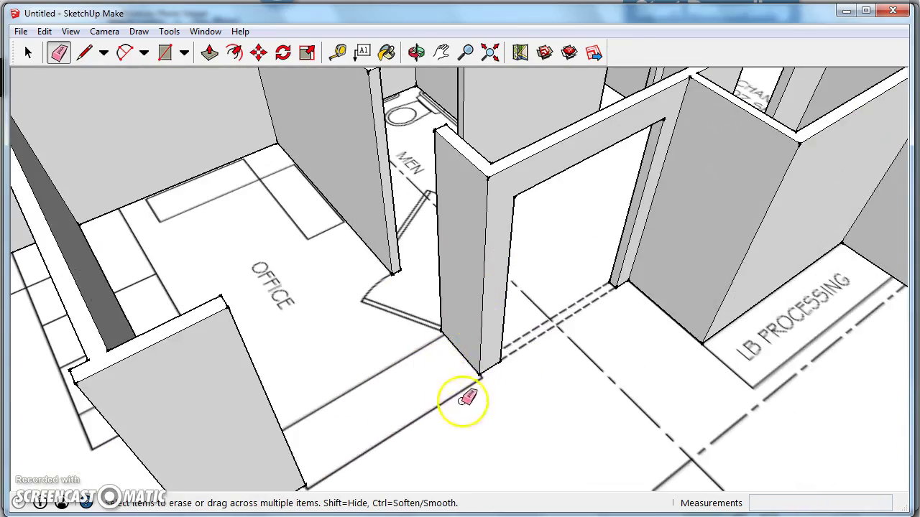
{"action": "mouse_move", "coordinate": [513, 380]}
{"action": "middle_mouse_down"}
{"action": "mouse_move", "coordinate": [425, 320]}
{"action": "mouse_move", "coordinate": [530, 361]}
{"action": "middle_mouse_up"}
{"action": "mouse_move", "coordinate": [314, 396]}
{"action": "middle_mouse_down"}
{"action": "mouse_move", "coordinate": [380, 353]}
{"action": "mouse_move", "coordinate": [381, 318]}
{"action": "middle_mouse_up"}
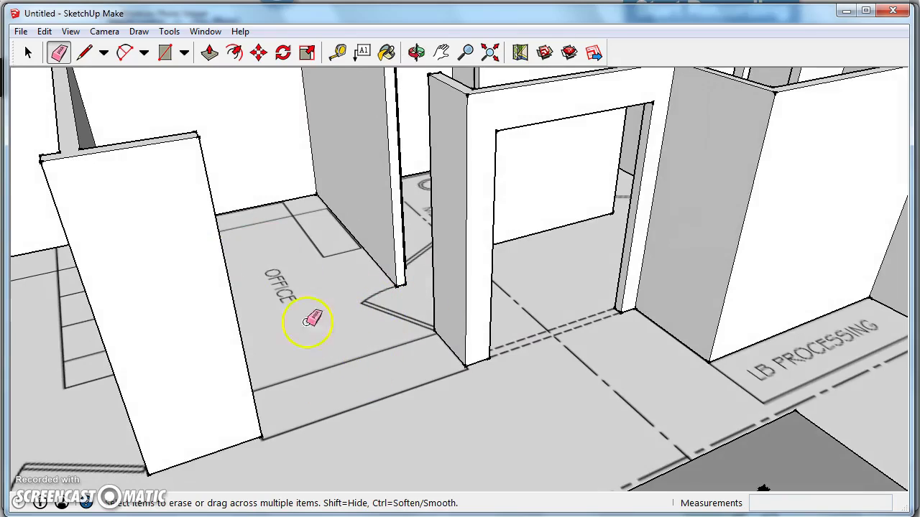
{"action": "mouse_move", "coordinate": [474, 345]}
{"action": "middle_mouse_down"}
{"action": "mouse_move", "coordinate": [501, 390]}
{"action": "mouse_move", "coordinate": [366, 391]}
{"action": "mouse_move", "coordinate": [579, 431]}
{"action": "mouse_move", "coordinate": [462, 416]}
{"action": "middle_mouse_up"}
{"action": "scroll", "coordinate": [384, 382], "scroll_direction": "up", "scroll_amount": 3}
{"action": "scroll", "coordinate": [353, 363], "scroll_direction": "up", "scroll_amount": 4}
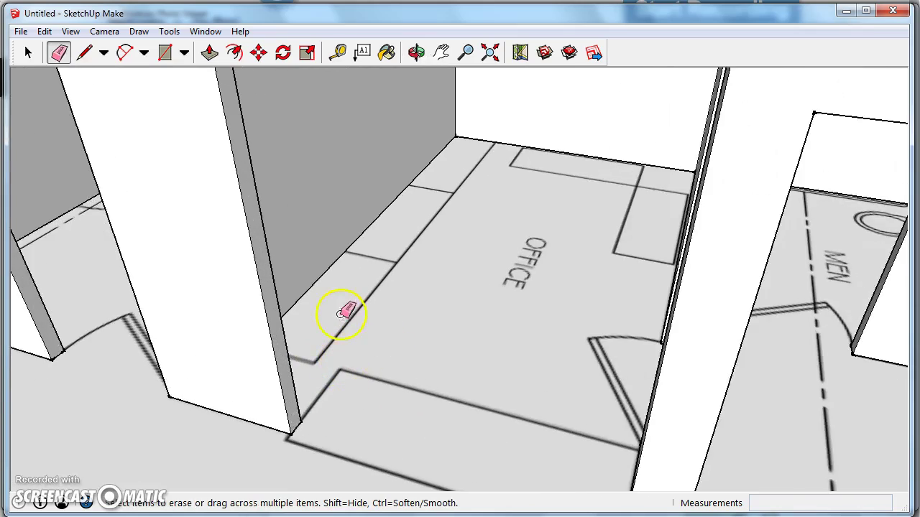
{"action": "scroll", "coordinate": [344, 310], "scroll_direction": "down", "scroll_amount": 4}
{"action": "middle_click_drag", "start_coordinate": [203, 187], "coordinate": [211, 214]}
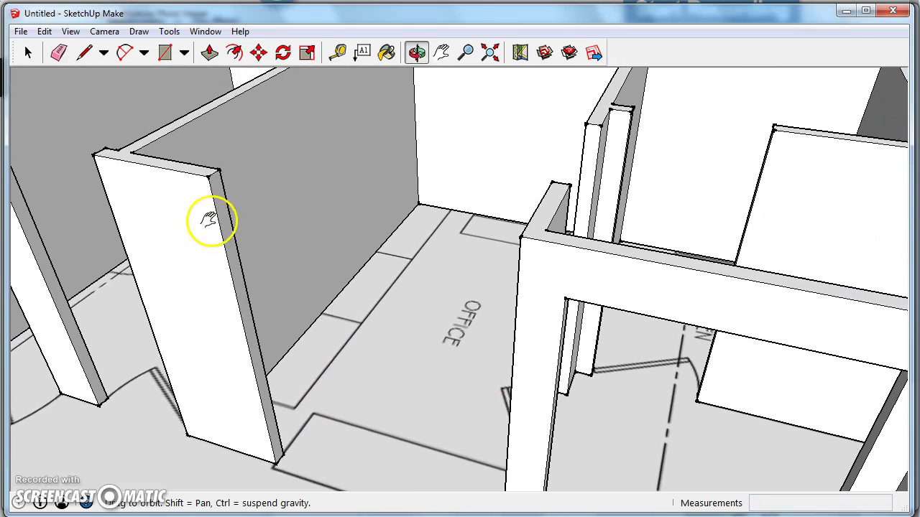
{"action": "scroll", "coordinate": [211, 183], "scroll_direction": "up", "scroll_amount": 5}
- Mark a 1' guide down the wall end and draw a line along it
{"action": "key", "text": "l"}
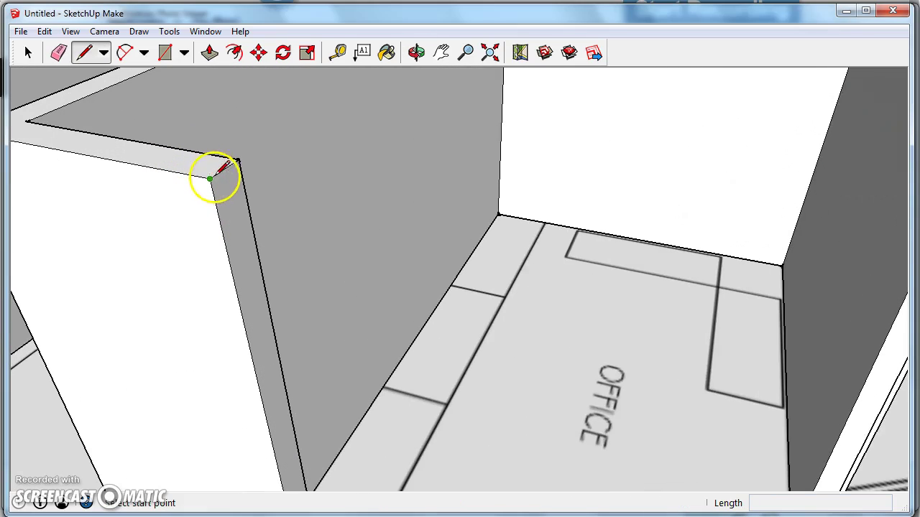
{"action": "key", "text": "t"}
{"action": "left_click", "coordinate": [226, 172]}
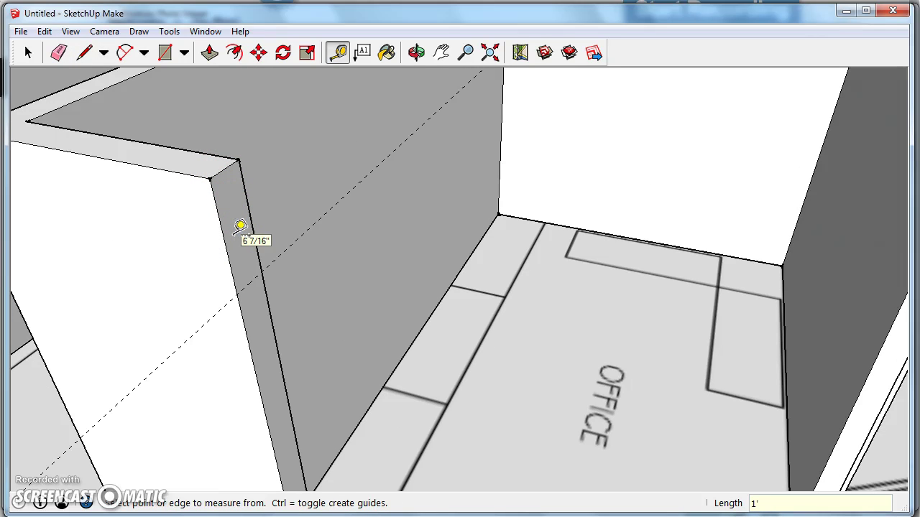
{"action": "key", "text": "l"}
{"action": "left_click", "coordinate": [239, 292]}
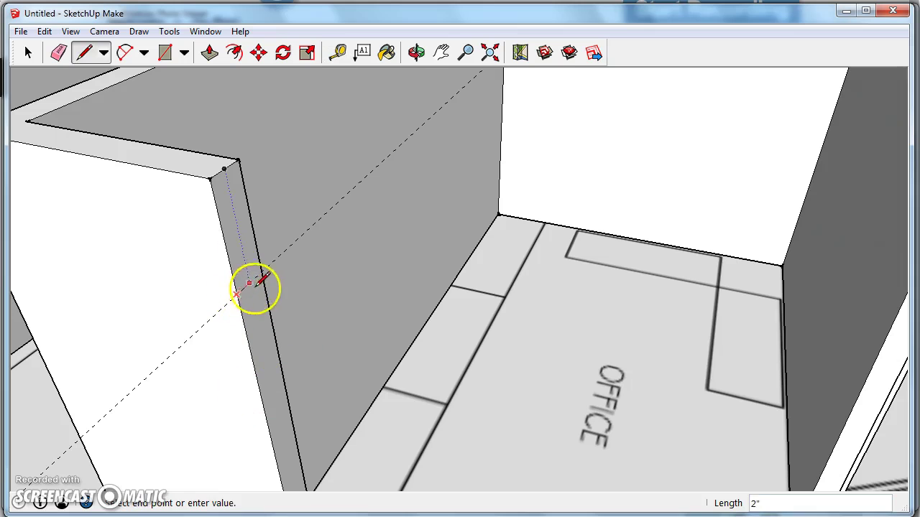
{"action": "scroll", "coordinate": [258, 288], "scroll_direction": "down", "scroll_amount": 3}
{"action": "middle_click_drag", "start_coordinate": [251, 302], "coordinate": [205, 321]}
- Push/Pull the wall's upper end face across the opening to make a 5' 11 11/16" header
{"action": "key", "text": "p"}
{"action": "left_click_drag", "start_coordinate": [203, 317], "coordinate": [647, 382]}
{"action": "middle_click_drag", "start_coordinate": [647, 382], "coordinate": [575, 382]}
{"action": "left_click", "coordinate": [567, 381]}
{"action": "key", "text": "e"}
{"action": "key", "text": "o"}
{"action": "mouse_move", "coordinate": [502, 352]}
{"action": "middle_mouse_down"}
{"action": "mouse_move", "coordinate": [583, 350]}
{"action": "mouse_move", "coordinate": [548, 369]}
{"action": "mouse_move", "coordinate": [554, 232]}
{"action": "mouse_move", "coordinate": [616, 383]}
{"action": "middle_mouse_up"}
{"action": "scroll", "coordinate": [601, 349], "scroll_direction": "down", "scroll_amount": 5}
{"action": "middle_click_drag", "start_coordinate": [589, 314], "coordinate": [519, 427]}
{"action": "scroll", "coordinate": [367, 423], "scroll_direction": "up", "scroll_amount": 5}
{"action": "mouse_move", "coordinate": [367, 424]}
{"action": "middle_mouse_down"}
{"action": "mouse_move", "coordinate": [577, 371]}
{"action": "mouse_move", "coordinate": [538, 384]}
{"action": "mouse_move", "coordinate": [541, 392]}
{"action": "middle_mouse_up"}
- Draw the counter footprint between the walls and pull it up into a 36" box
{"action": "key", "text": "r"}
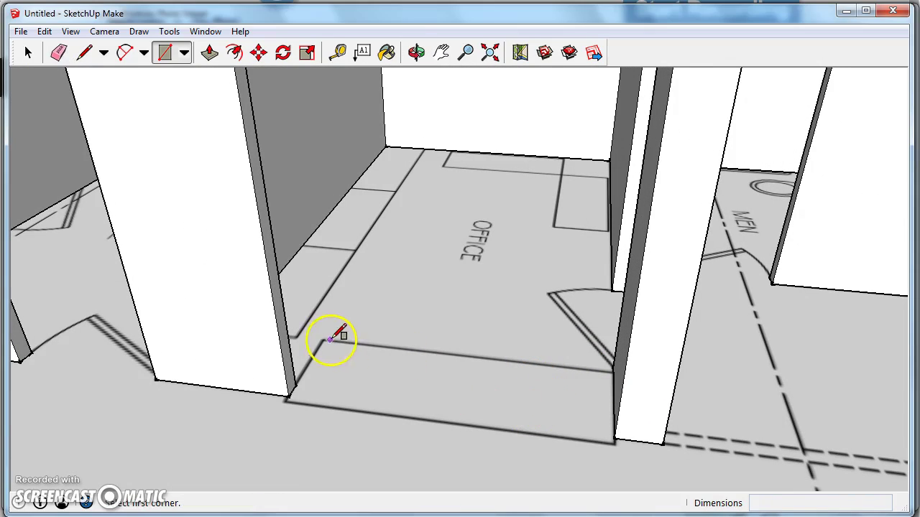
{"action": "left_click", "coordinate": [323, 339]}
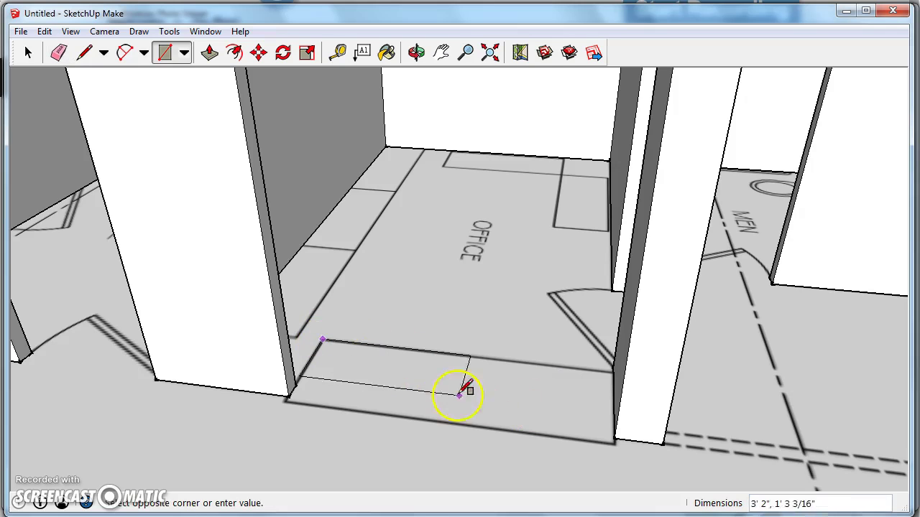
{"action": "left_click", "coordinate": [615, 443]}
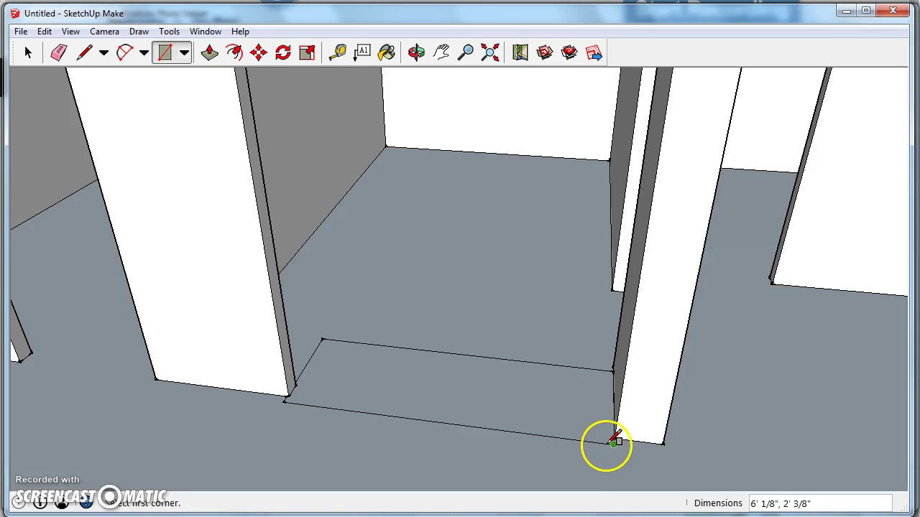
{"action": "key", "text": "space"}
{"action": "left_click", "coordinate": [360, 447]}
{"action": "key", "text": "Delete"}
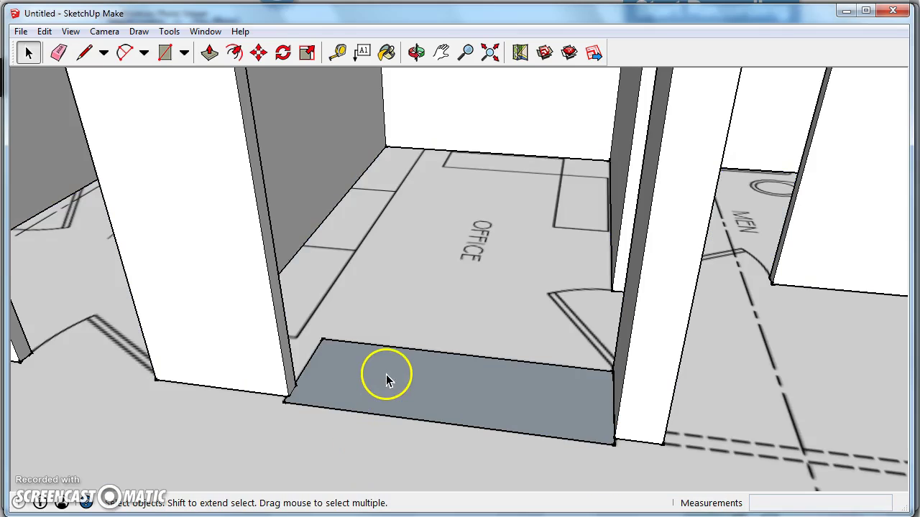
{"action": "key", "text": "p"}
{"action": "left_click_drag", "start_coordinate": [405, 390], "coordinate": [418, 278]}
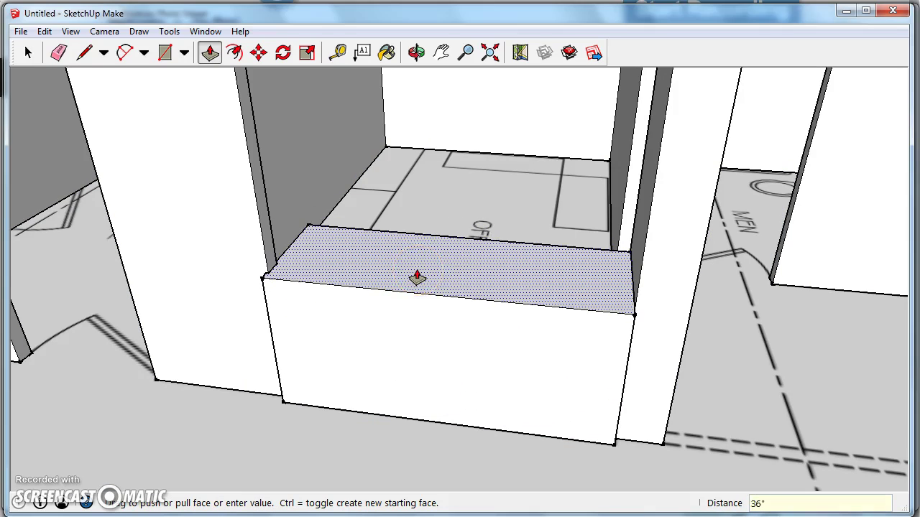
{"action": "key", "text": "Return"}
{"action": "middle_click_drag", "start_coordinate": [417, 277], "coordinate": [392, 266]}
{"action": "middle_click_drag", "start_coordinate": [319, 293], "coordinate": [477, 320]}
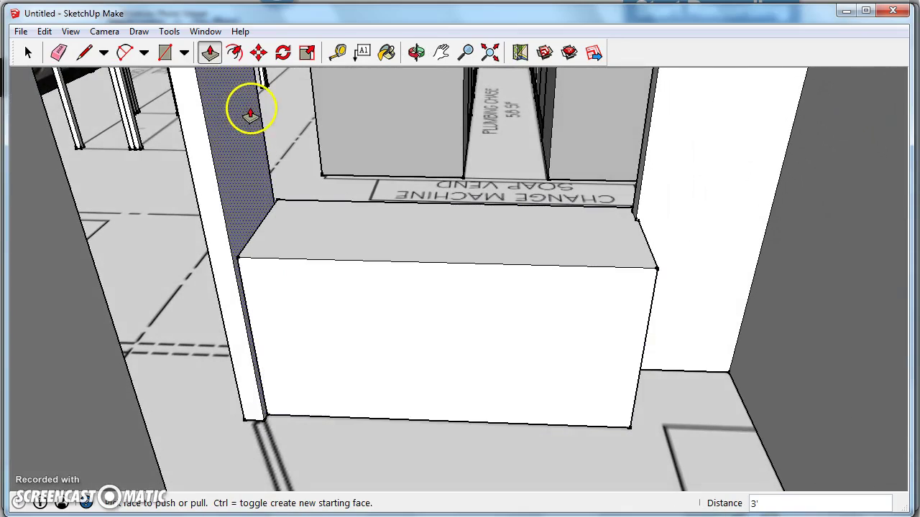
- Inset the counter's front face 3" and push the inner face in as a recessed opening
{"action": "left_click", "coordinate": [236, 55]}
{"action": "left_click", "coordinate": [362, 277]}
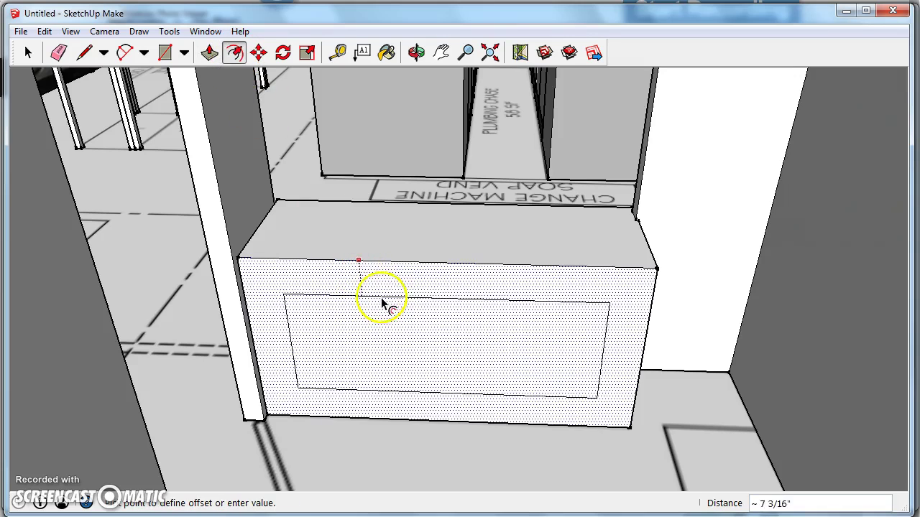
{"action": "type", "text": "3\""}
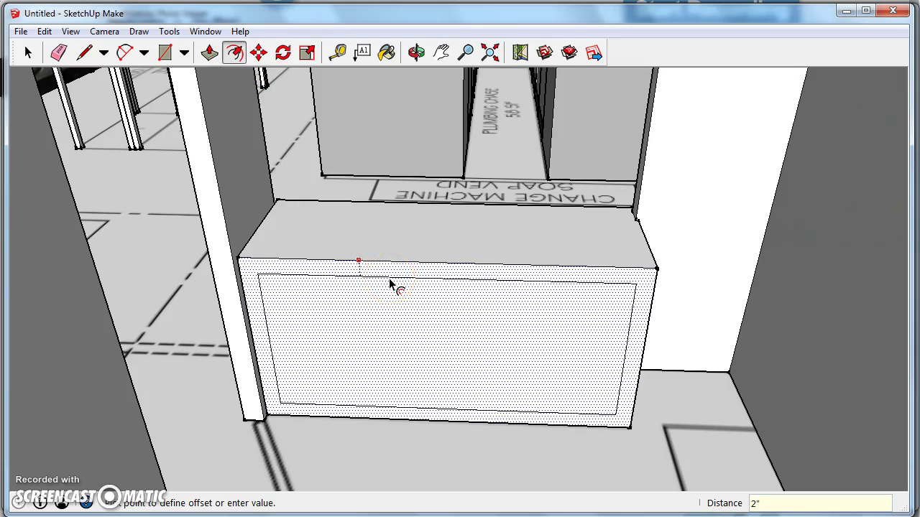
{"action": "key", "text": "Return"}
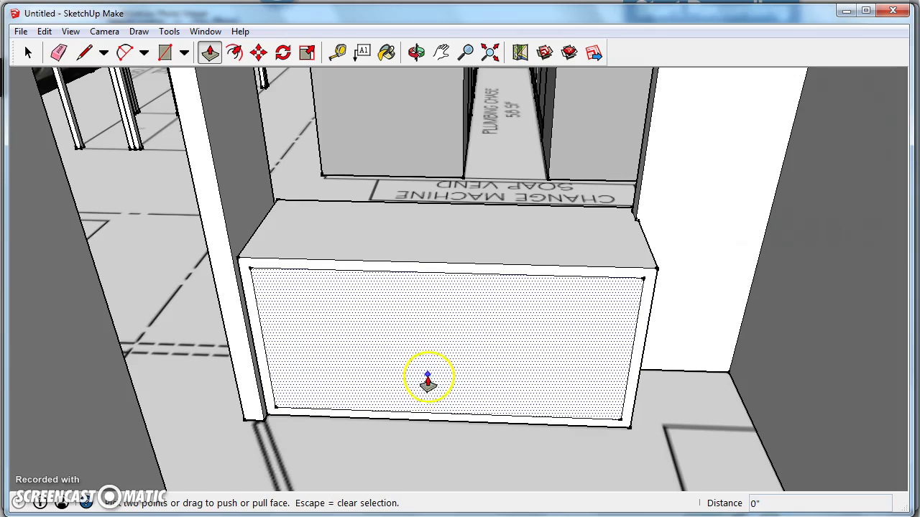
{"action": "left_click", "coordinate": [427, 381]}
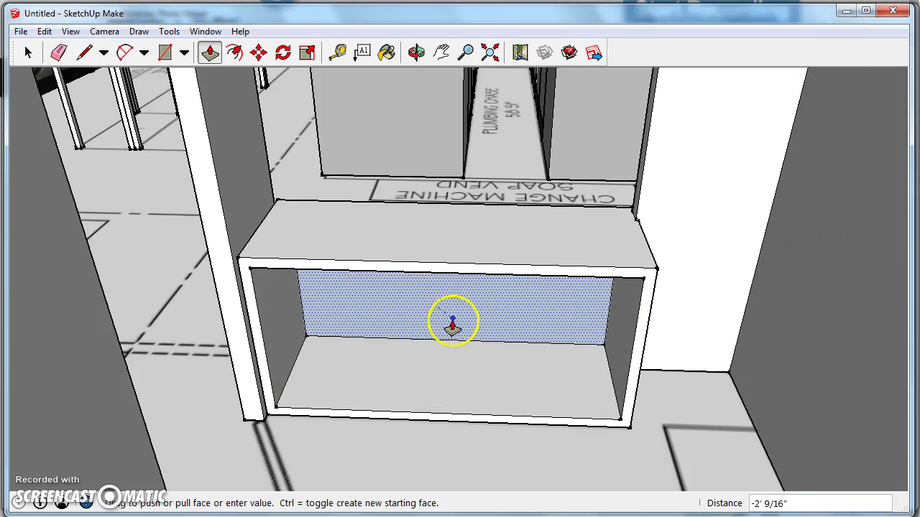
{"action": "left_click", "coordinate": [449, 352]}
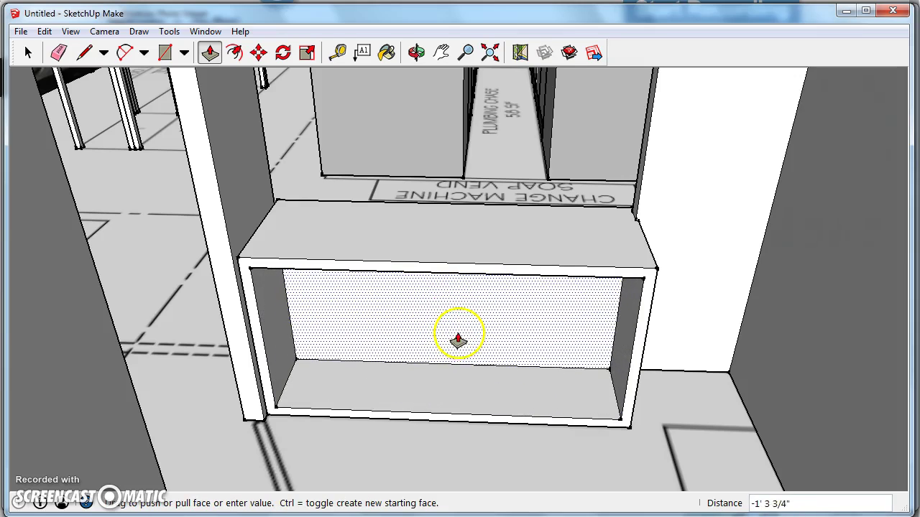
{"action": "middle_click_drag", "start_coordinate": [588, 348], "coordinate": [560, 357]}
- Orbit from the washer stacks down onto the vestibule floor and its front wall
{"action": "scroll", "coordinate": [357, 341], "scroll_direction": "down", "scroll_amount": 3}
{"action": "middle_click_drag", "start_coordinate": [386, 310], "coordinate": [467, 380], "text": "shift"}
{"action": "key", "text": "space"}
{"action": "scroll", "coordinate": [468, 382], "scroll_direction": "up", "scroll_amount": 6}
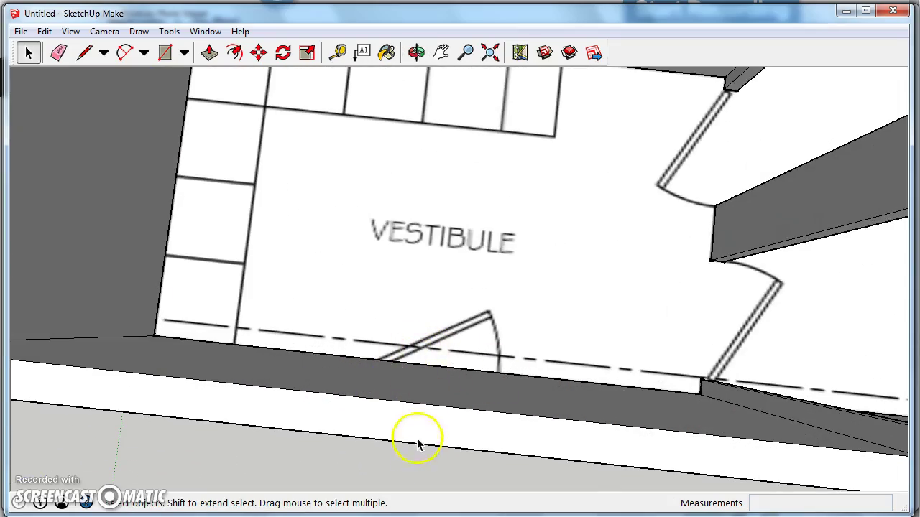
{"action": "middle_click_drag", "start_coordinate": [418, 439], "coordinate": [493, 326]}
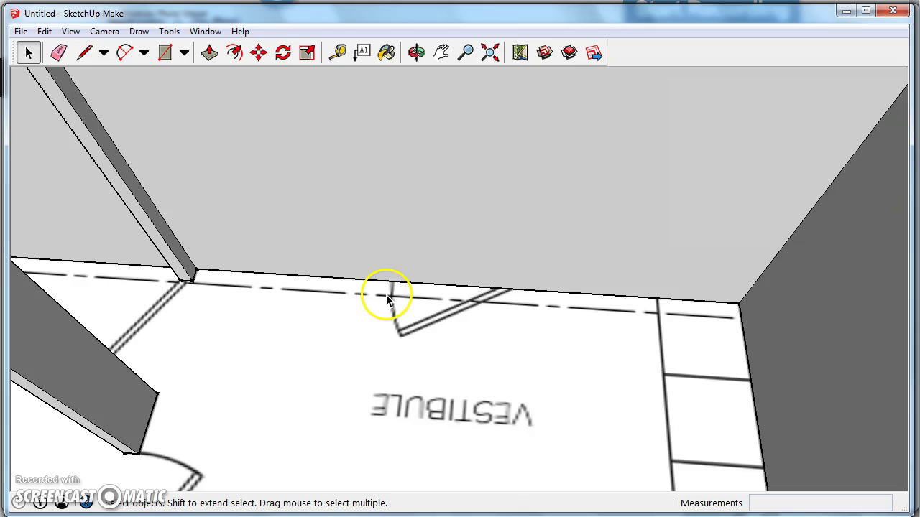
- Place a Tape Measure guide on the vestibule's front wall to mark the doorway edge
{"action": "key", "text": "t"}
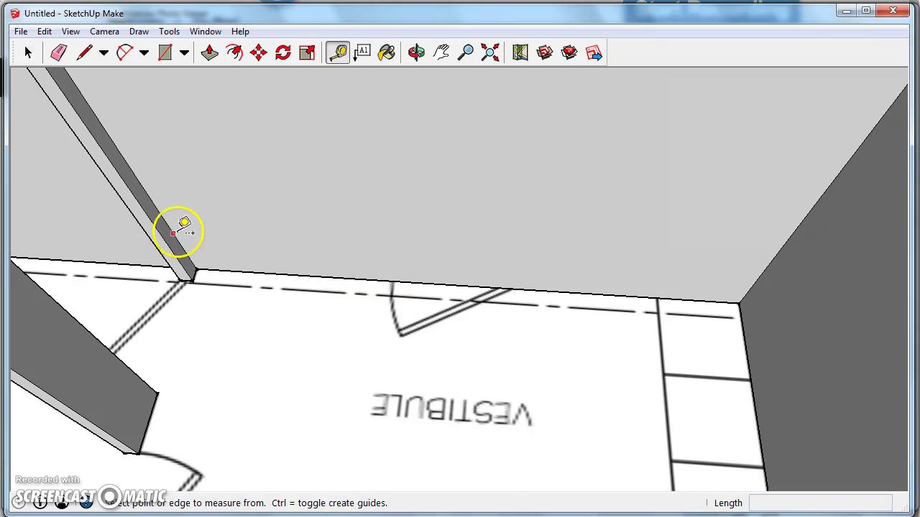
{"action": "left_click", "coordinate": [172, 231]}
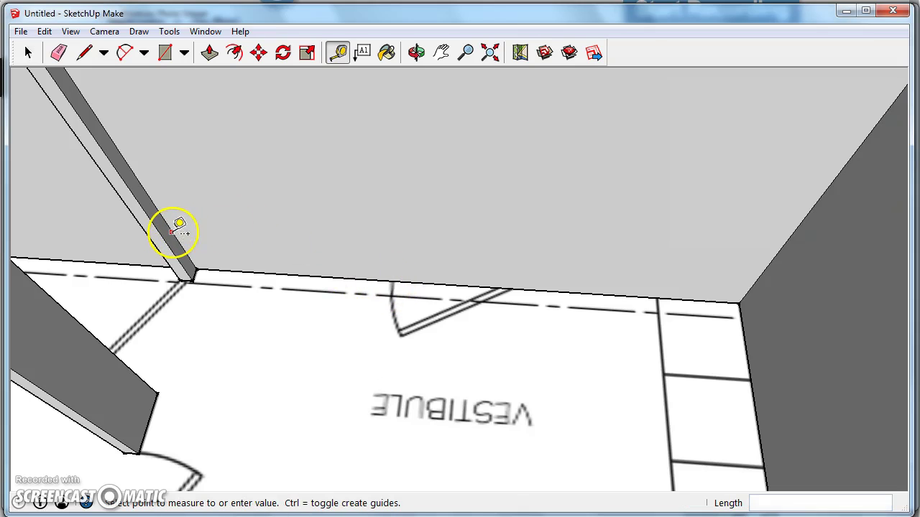
{"action": "left_click", "coordinate": [385, 246]}
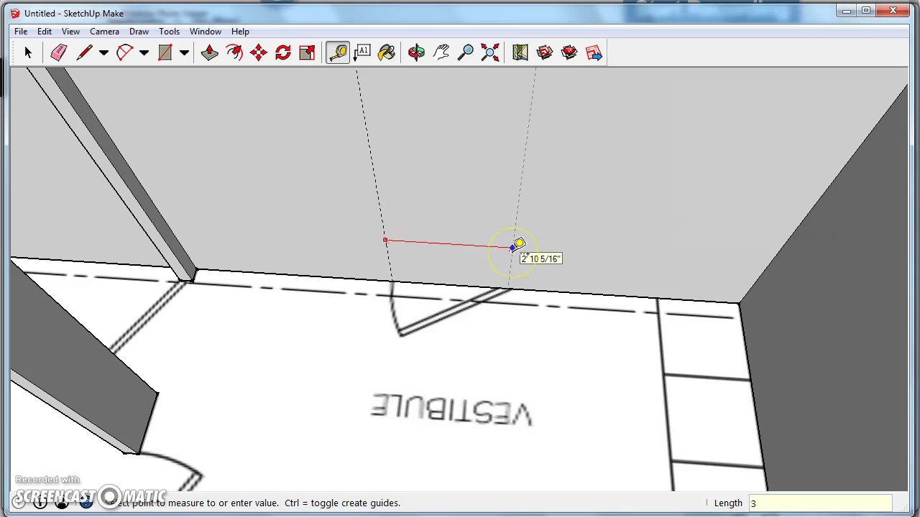
{"action": "middle_click_drag", "start_coordinate": [518, 244], "coordinate": [453, 358]}
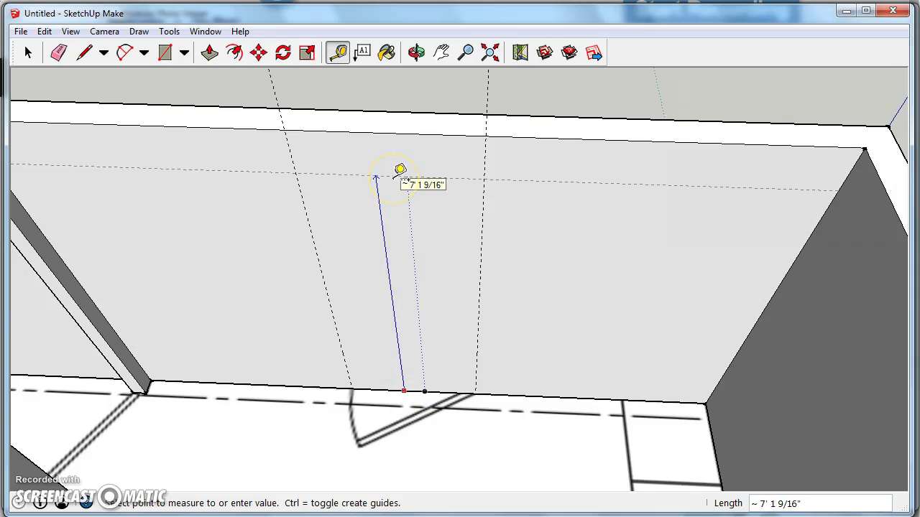
{"action": "middle_click_drag", "start_coordinate": [397, 344], "coordinate": [388, 302]}
- Draw the 3' x 7' doorway rectangle and push it 6" through the wall
{"action": "key", "text": "r"}
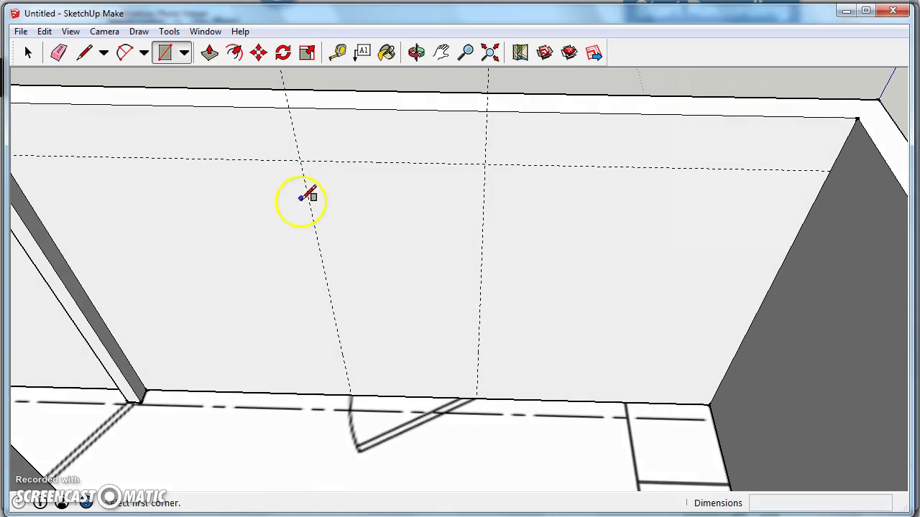
{"action": "left_click", "coordinate": [300, 159]}
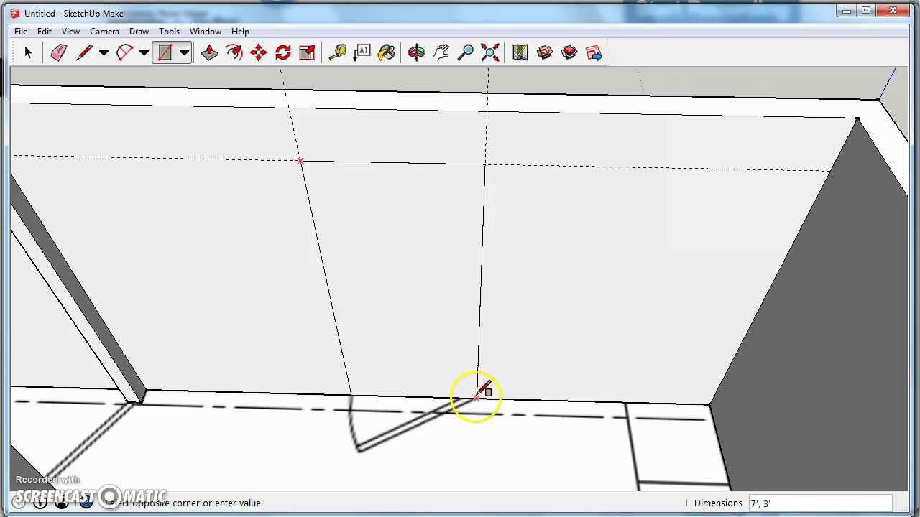
{"action": "left_click", "coordinate": [209, 53]}
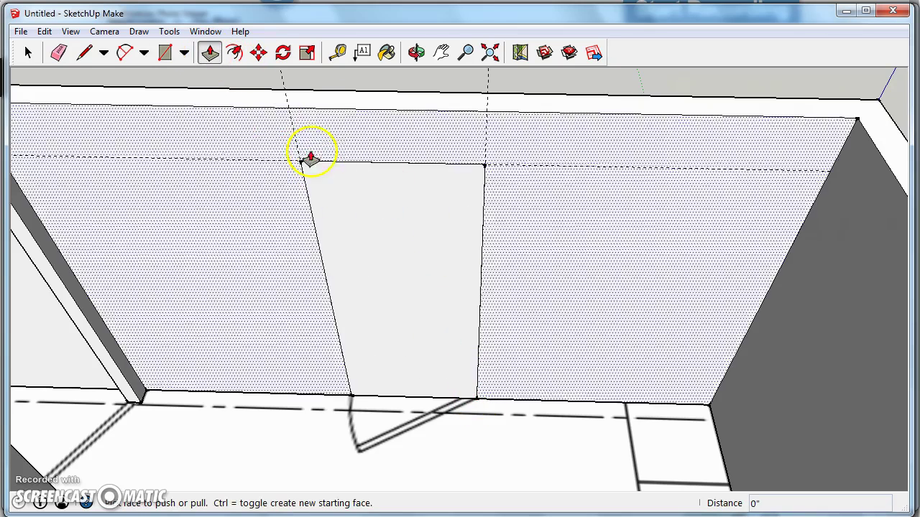
{"action": "left_click", "coordinate": [361, 297]}
{"action": "left_click", "coordinate": [405, 241]}
{"action": "middle_click_drag", "start_coordinate": [404, 241], "coordinate": [521, 368]}
{"action": "key", "text": "p"}
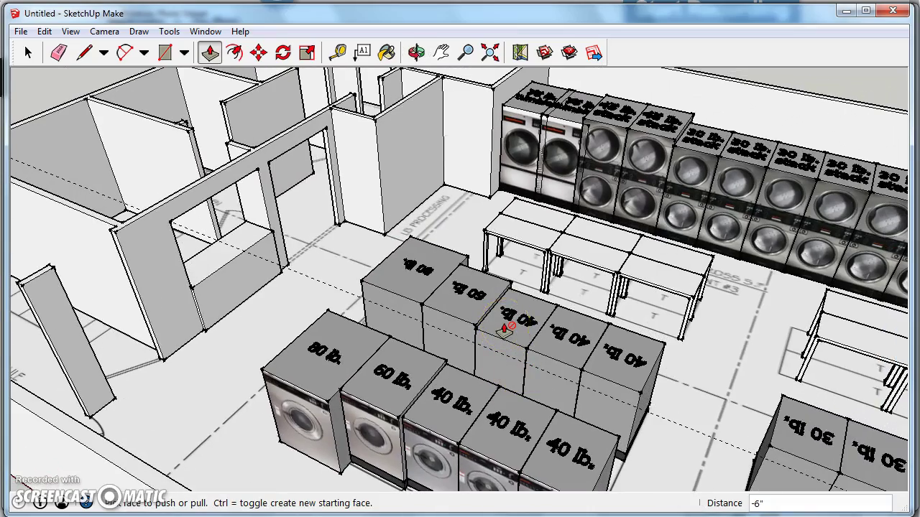
- Import Toilet.skp, rotate it 90° and place it in the men's stall
{"action": "middle_click_drag", "start_coordinate": [642, 359], "coordinate": [417, 344]}
{"action": "scroll", "coordinate": [417, 345], "scroll_direction": "up", "scroll_amount": 5}
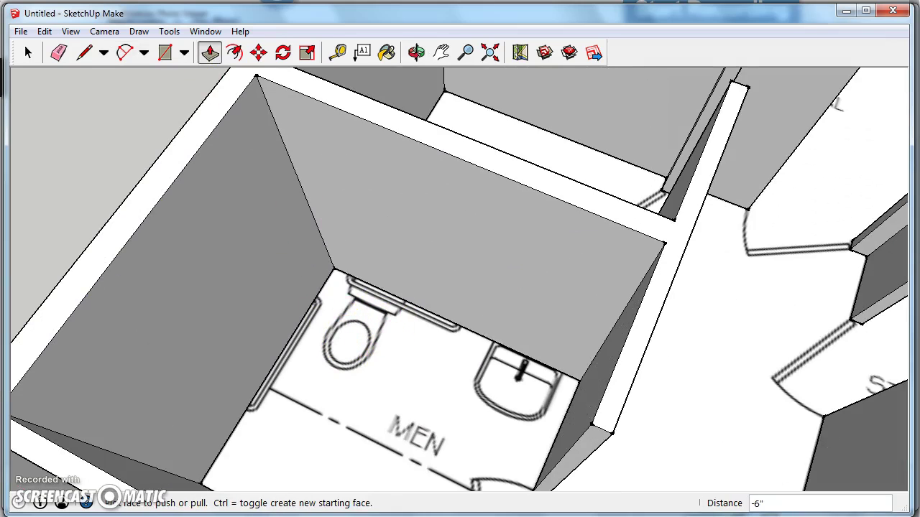
{"action": "left_click", "coordinate": [21, 31]}
{"action": "mouse_move", "coordinate": [44, 31]}
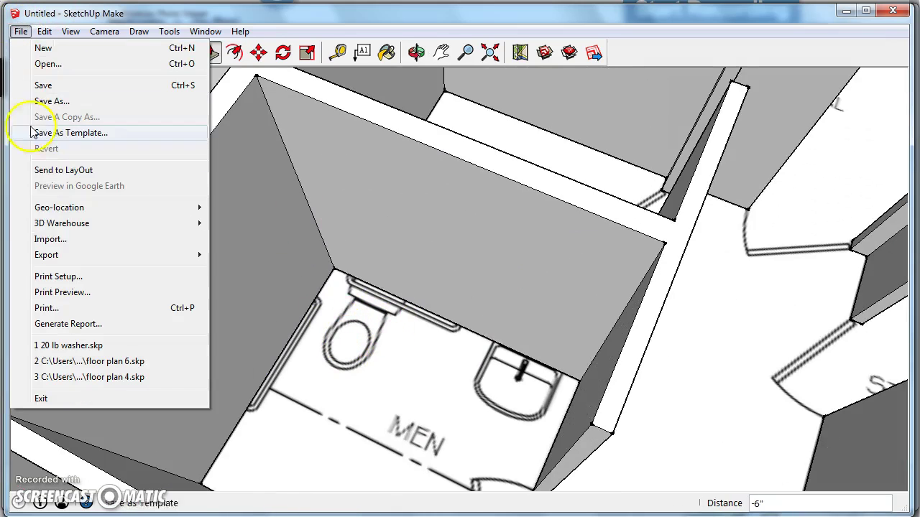
{"action": "left_click", "coordinate": [43, 235]}
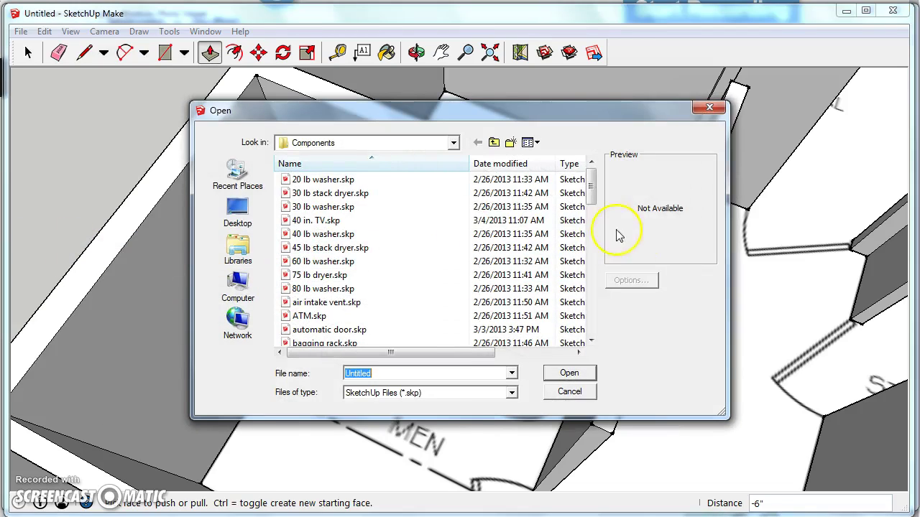
{"action": "left_click_drag", "start_coordinate": [593, 198], "coordinate": [593, 324]}
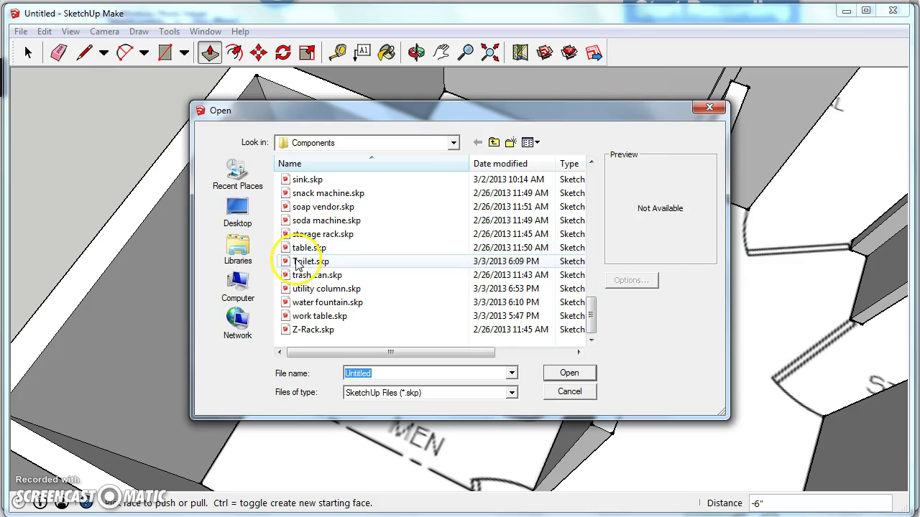
{"action": "left_click", "coordinate": [302, 261]}
{"action": "left_click", "coordinate": [569, 373]}
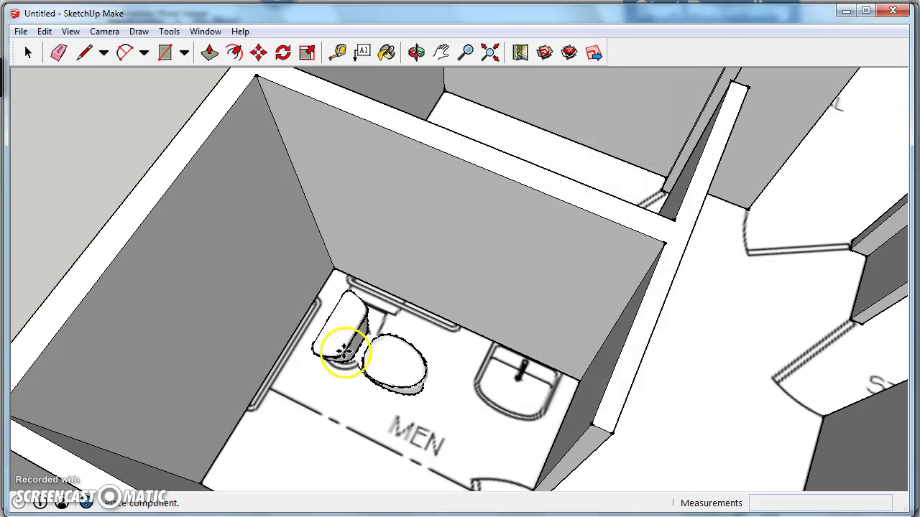
{"action": "left_click", "coordinate": [411, 360]}
{"action": "left_click", "coordinate": [352, 366]}
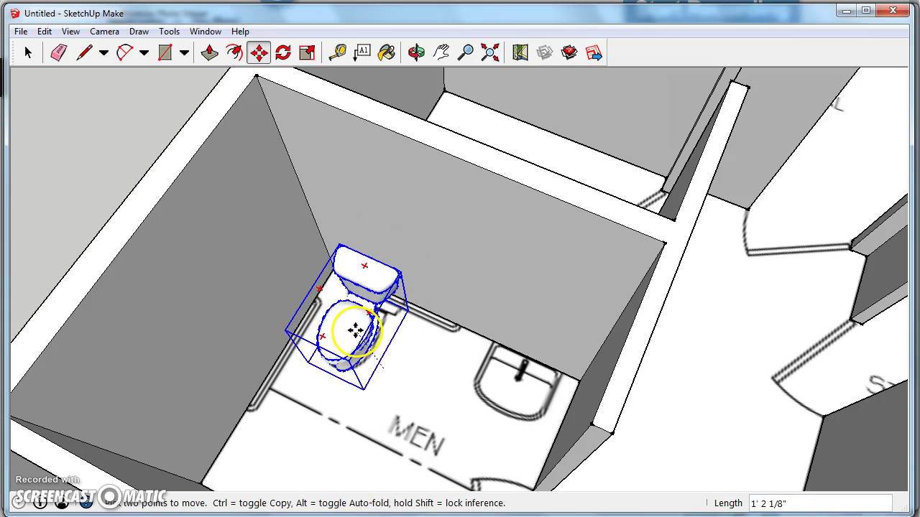
{"action": "middle_click_drag", "start_coordinate": [470, 323], "coordinate": [358, 278]}
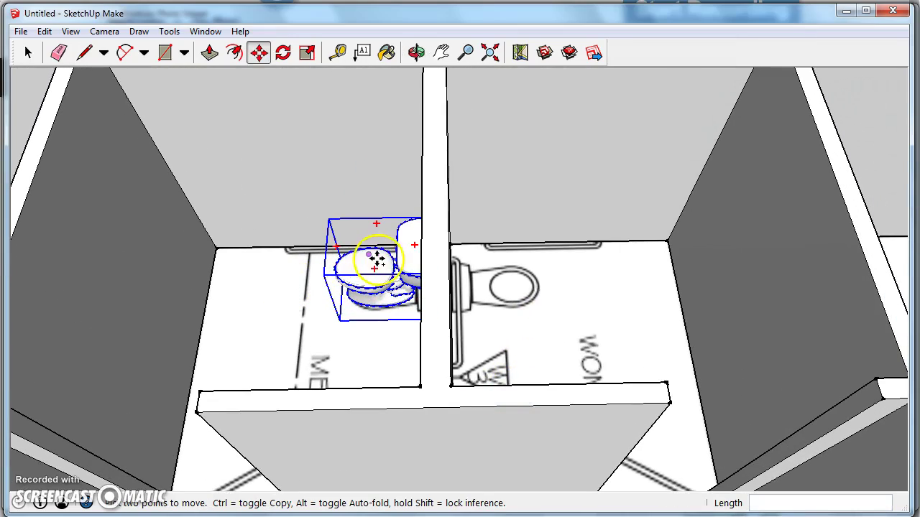
- Copy the toilet into the women's stall and rotate the copy 90°
{"action": "left_click", "coordinate": [378, 258]}
{"action": "key", "text": "ctrl"}
{"action": "left_click", "coordinate": [524, 263]}
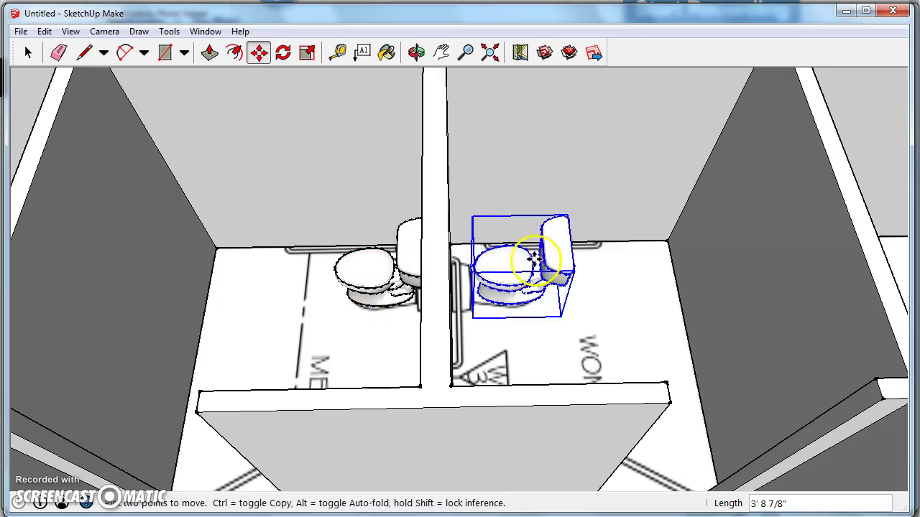
{"action": "key", "text": "q"}
{"action": "left_click", "coordinate": [524, 244]}
{"action": "left_click", "coordinate": [562, 243]}
{"action": "left_click", "coordinate": [466, 248]}
{"action": "middle_click_drag", "start_coordinate": [456, 243], "coordinate": [387, 375]}
{"action": "key", "text": "m"}
{"action": "left_click", "coordinate": [505, 368]}
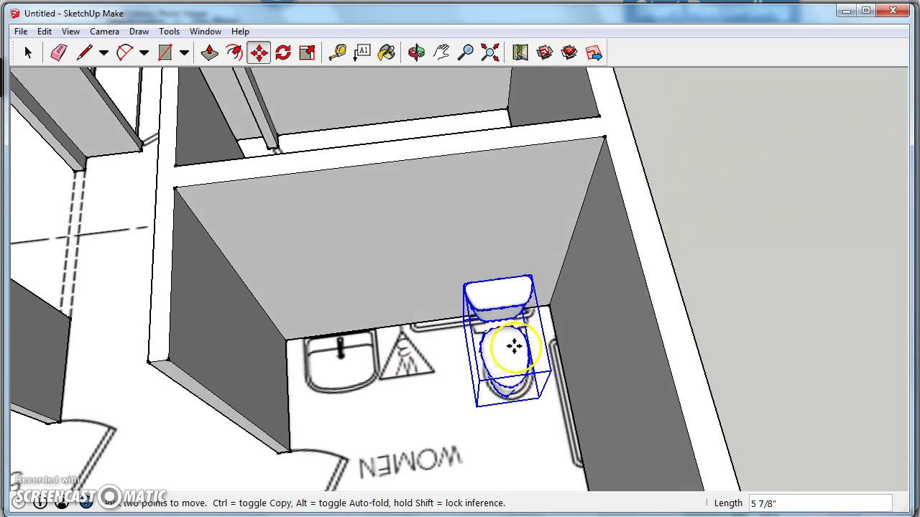
- Seat the toilet copy against the women's stall wall, then survey the washer rows and plumbing chase
{"action": "left_click", "coordinate": [511, 348]}
{"action": "middle_click_drag", "start_coordinate": [417, 329], "coordinate": [185, 296]}
{"action": "key", "text": "e"}
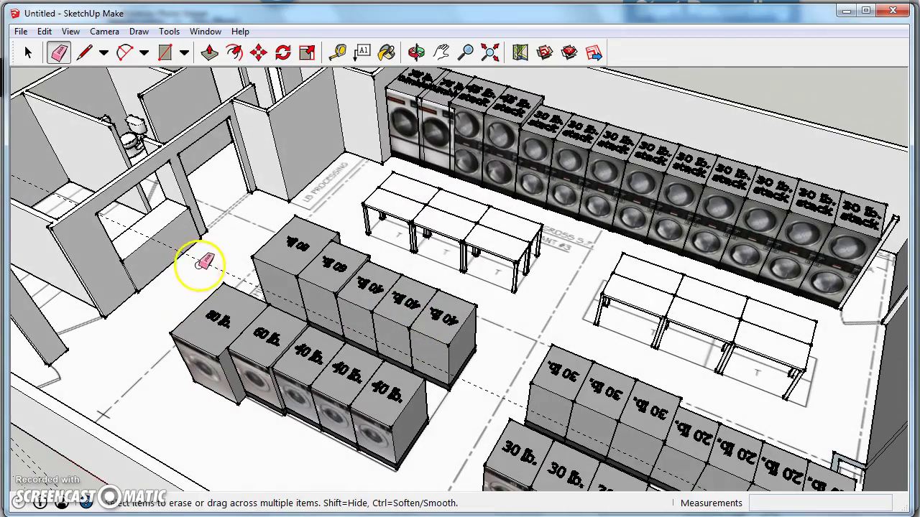
{"action": "mouse_move", "coordinate": [214, 260]}
{"action": "middle_mouse_down"}
{"action": "mouse_move", "coordinate": [246, 261]}
{"action": "mouse_move", "coordinate": [220, 302]}
{"action": "mouse_move", "coordinate": [312, 322]}
{"action": "mouse_move", "coordinate": [339, 345]}
{"action": "mouse_move", "coordinate": [335, 267]}
{"action": "mouse_move", "coordinate": [404, 411]}
{"action": "mouse_move", "coordinate": [431, 395]}
{"action": "mouse_move", "coordinate": [381, 248]}
{"action": "mouse_move", "coordinate": [513, 329]}
{"action": "mouse_move", "coordinate": [476, 362]}
{"action": "middle_mouse_up"}
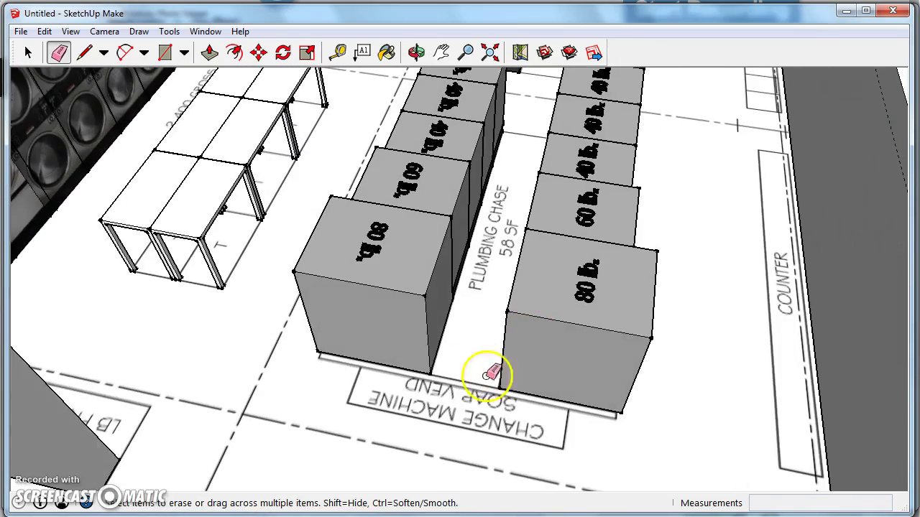
{"action": "key", "text": "space"}
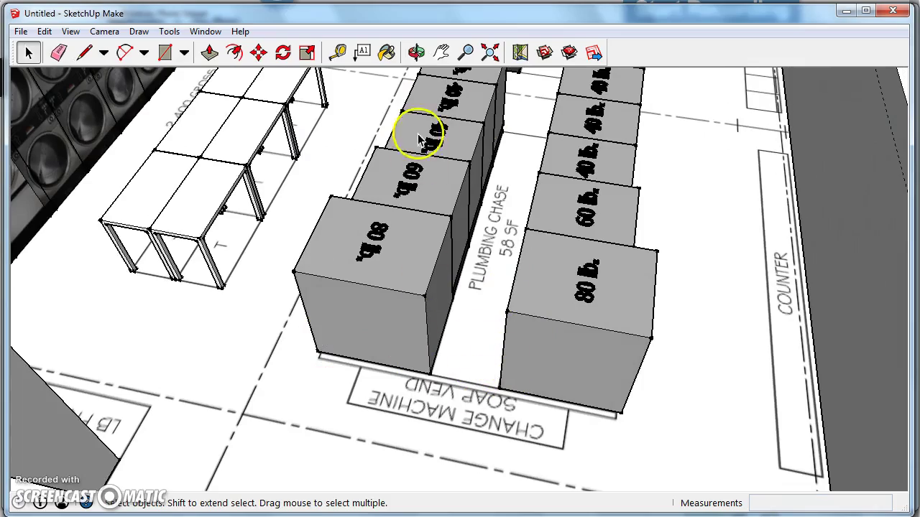
{"action": "middle_click_drag", "start_coordinate": [488, 337], "coordinate": [468, 418]}
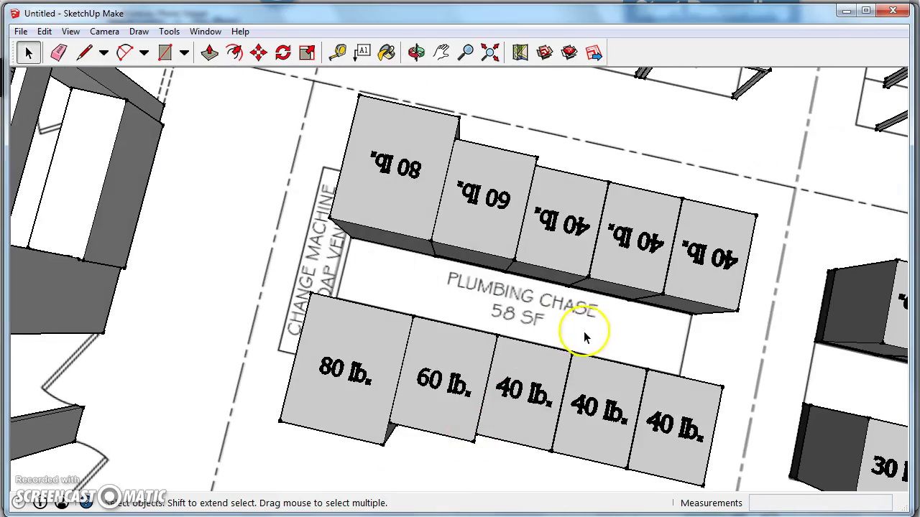
{"action": "middle_click_drag", "start_coordinate": [219, 298], "coordinate": [424, 388]}
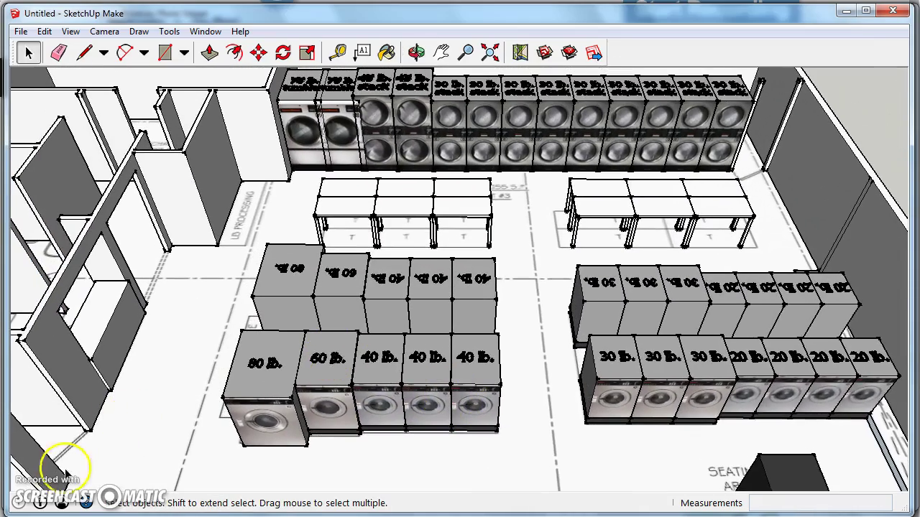